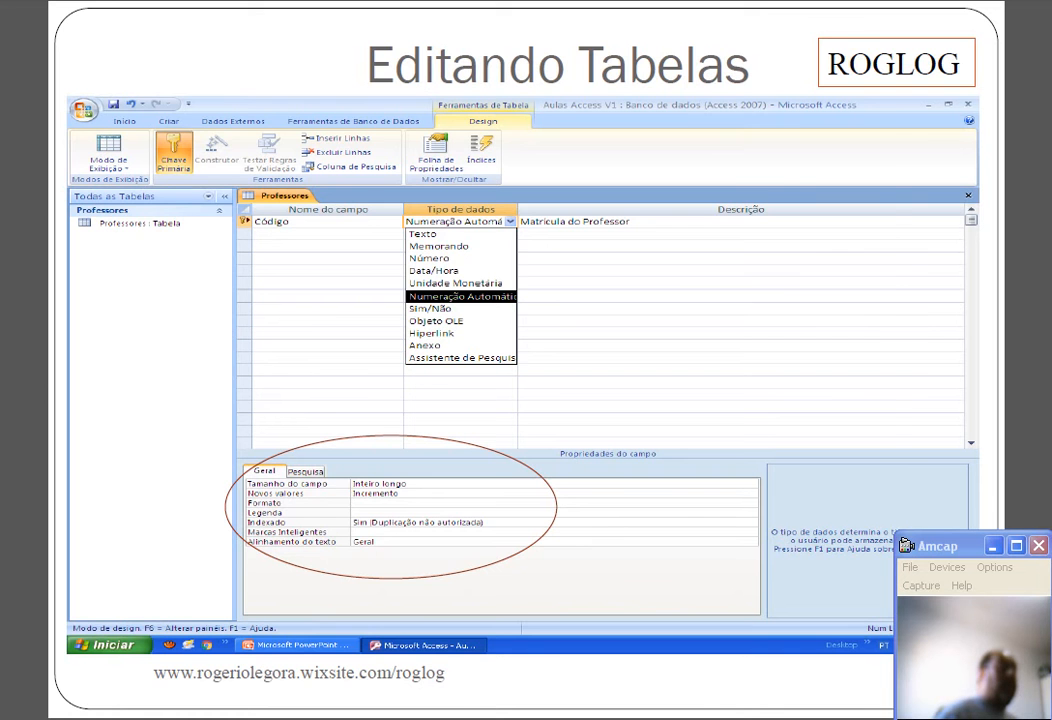
Switch to Microsoft Access and correct the Idade do Professor field's description to MEDIR A EXPERIÊNCIA DO PROFESSOR.
{"action": "key", "text": "alt+Tab"}
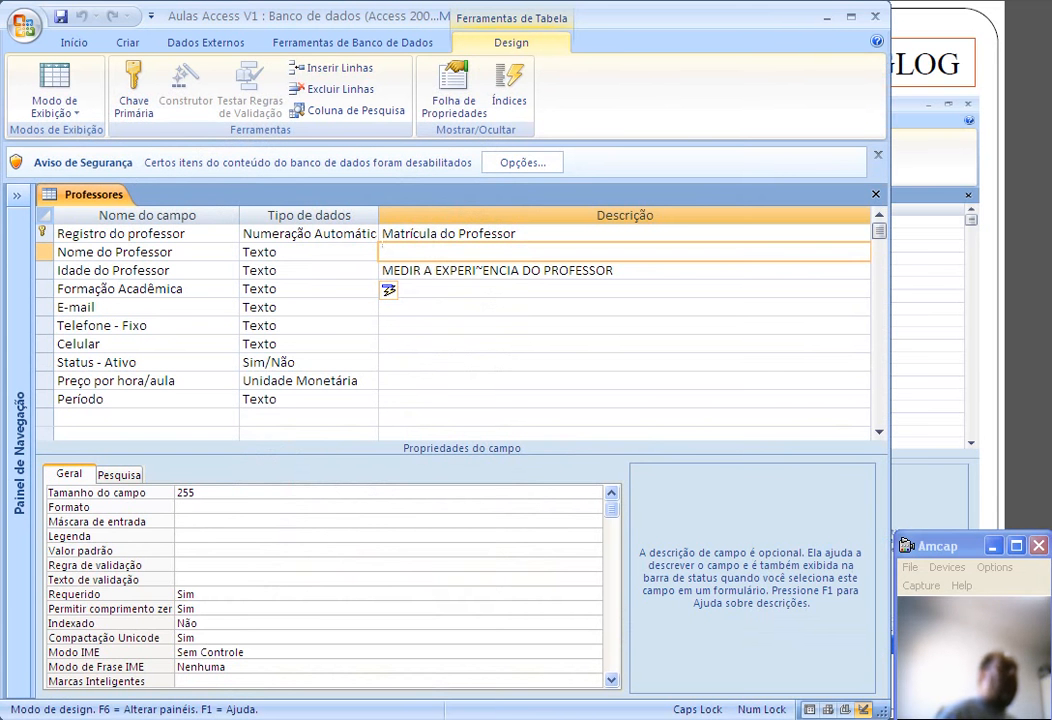
{"action": "left_click", "coordinate": [476, 268]}
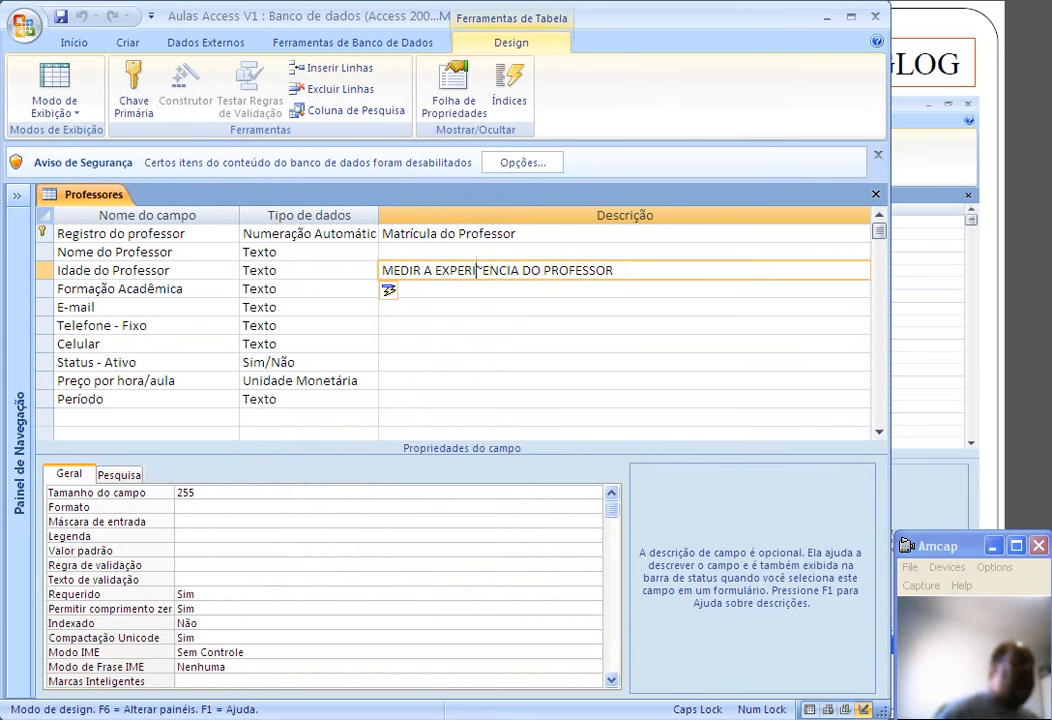
{"action": "key", "text": "BackSpace"}
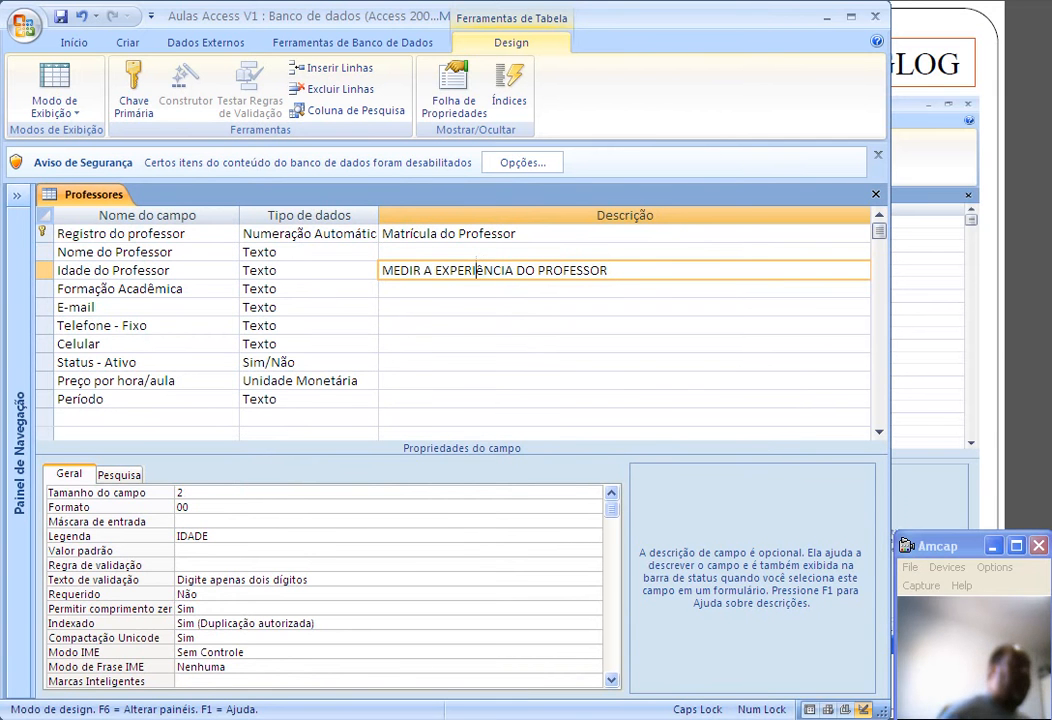
{"action": "key", "text": "Delete"}
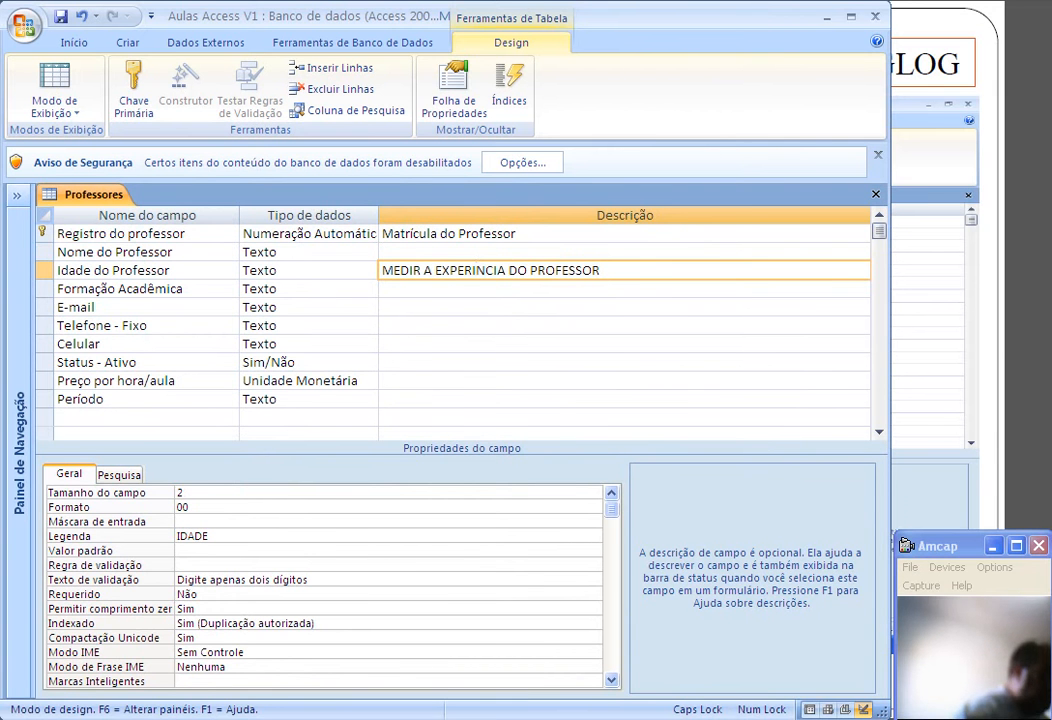
{"action": "type", "text": "Ê"}
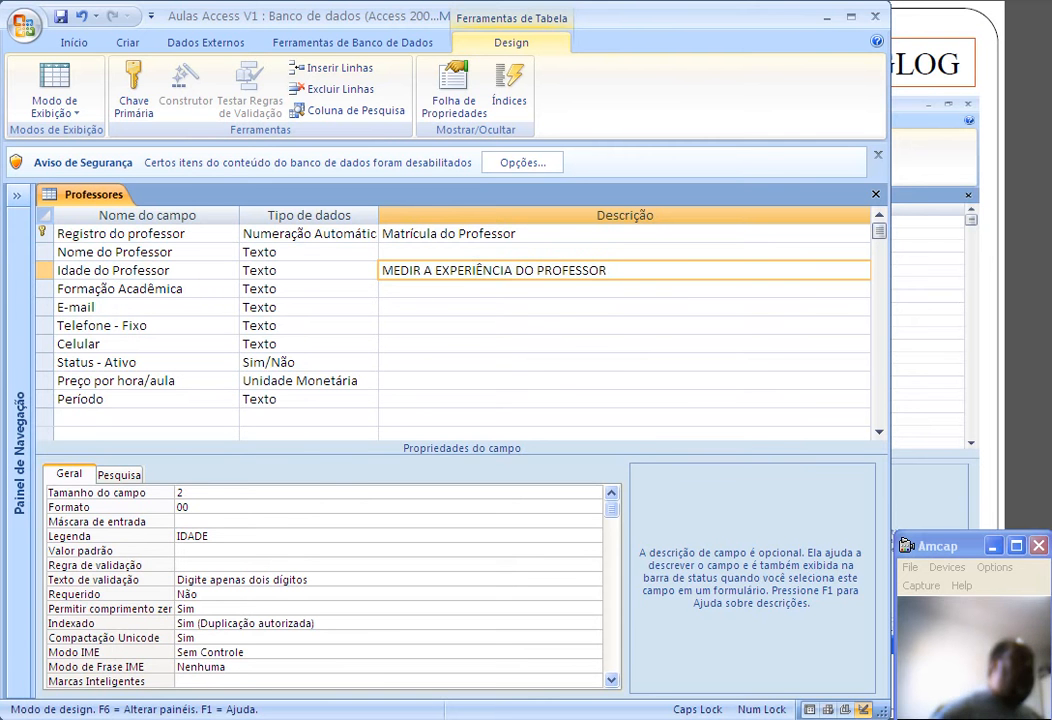
{"action": "key", "text": "BackSpace"}
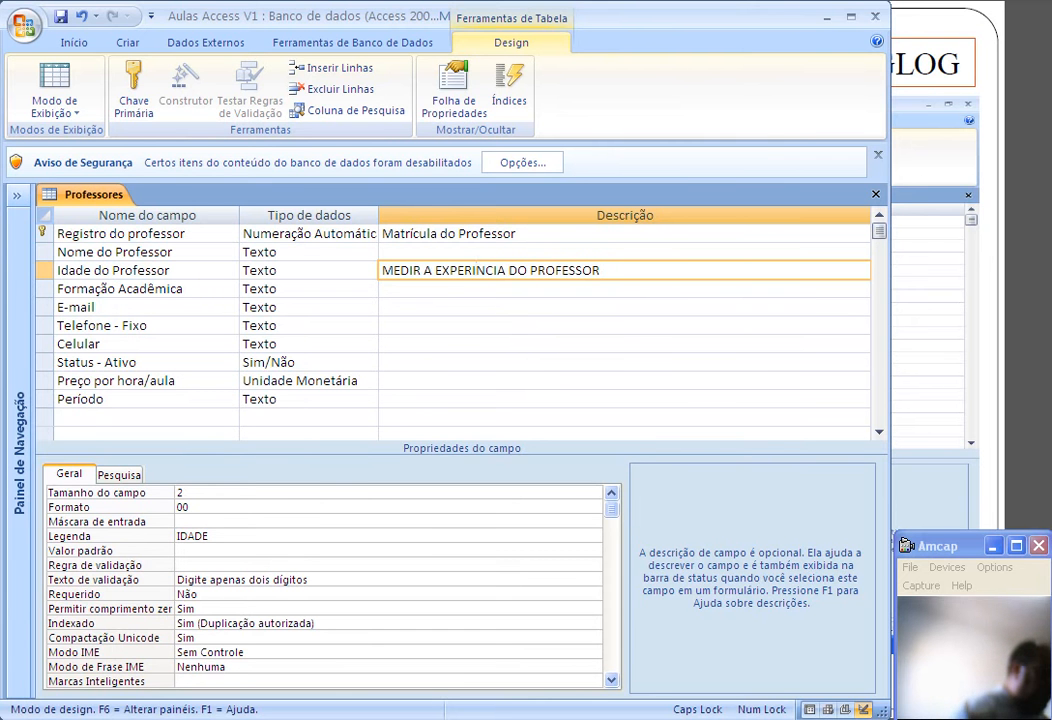
{"action": "type", "text": "^E"}
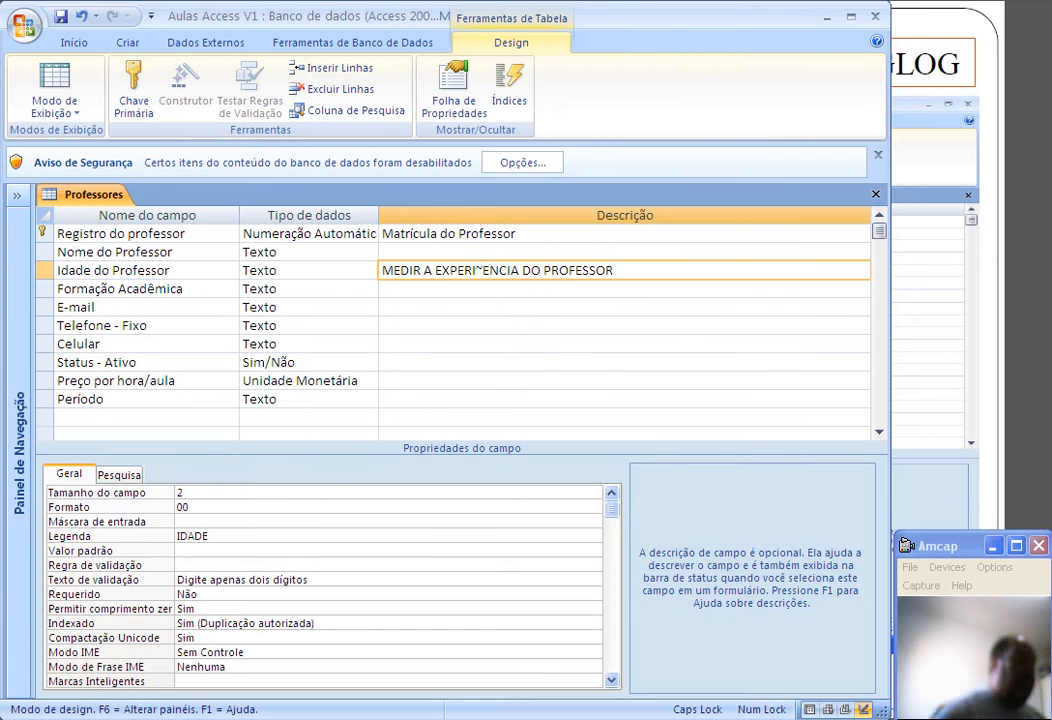
{"action": "key", "text": "BackSpace"}
{"action": "key", "text": "BackSpace"}
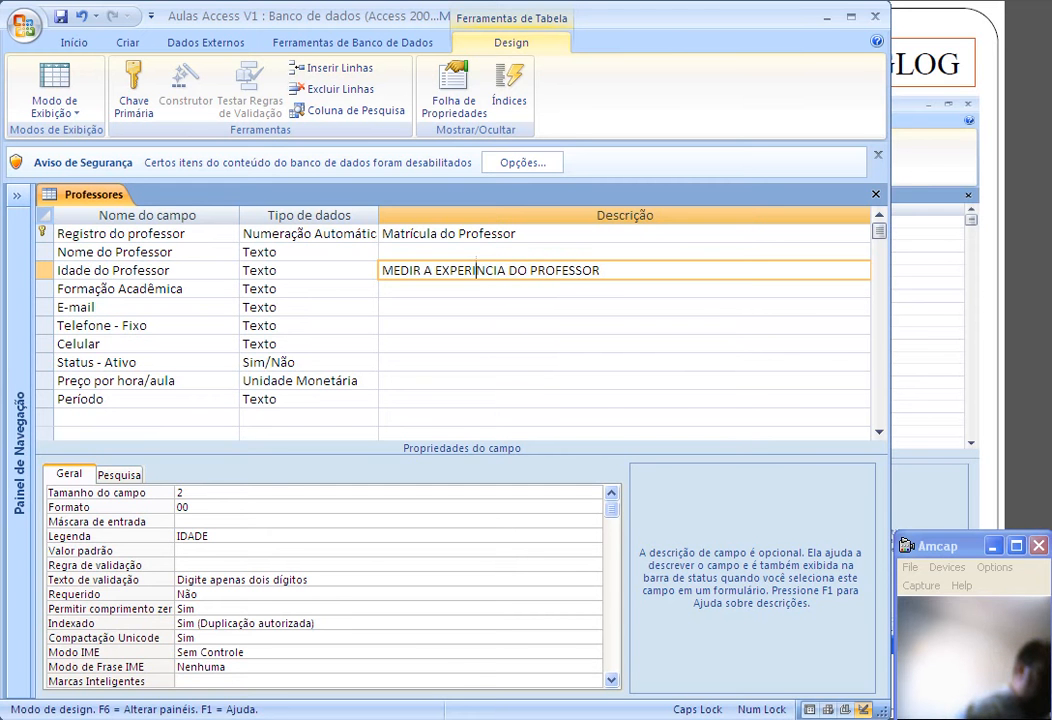
{"action": "type", "text": "Ê"}
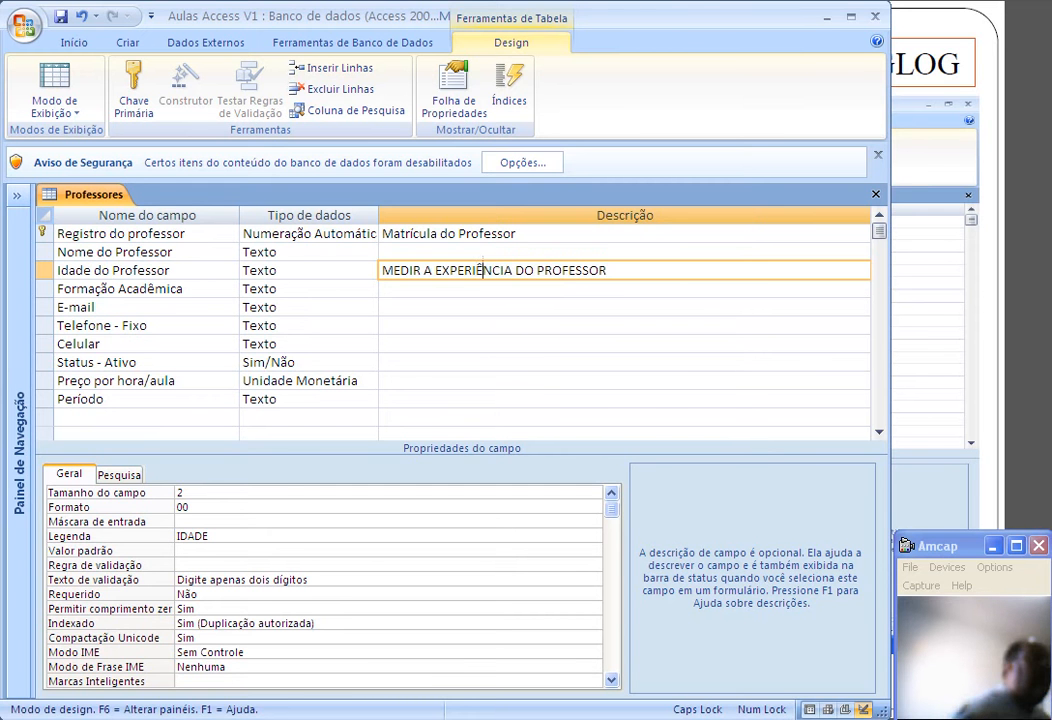
{"action": "left_click", "coordinate": [448, 308]}
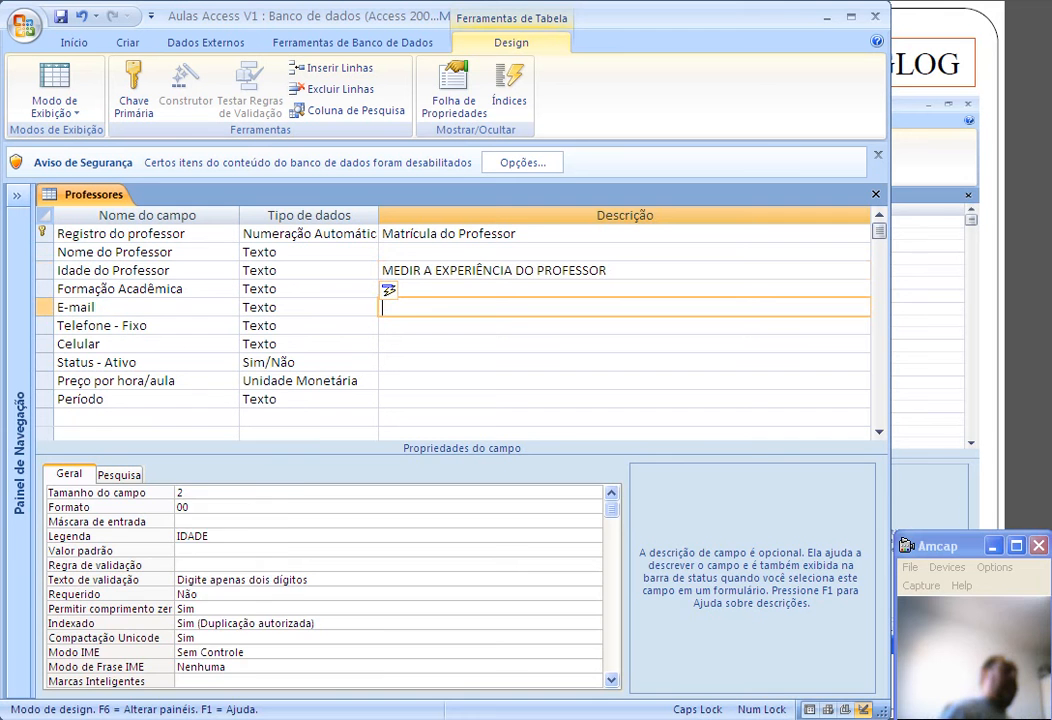
Set both the data type and the display format of the Preço por hora/aula field to Unidade Monetária.
{"action": "left_click", "coordinate": [370, 380]}
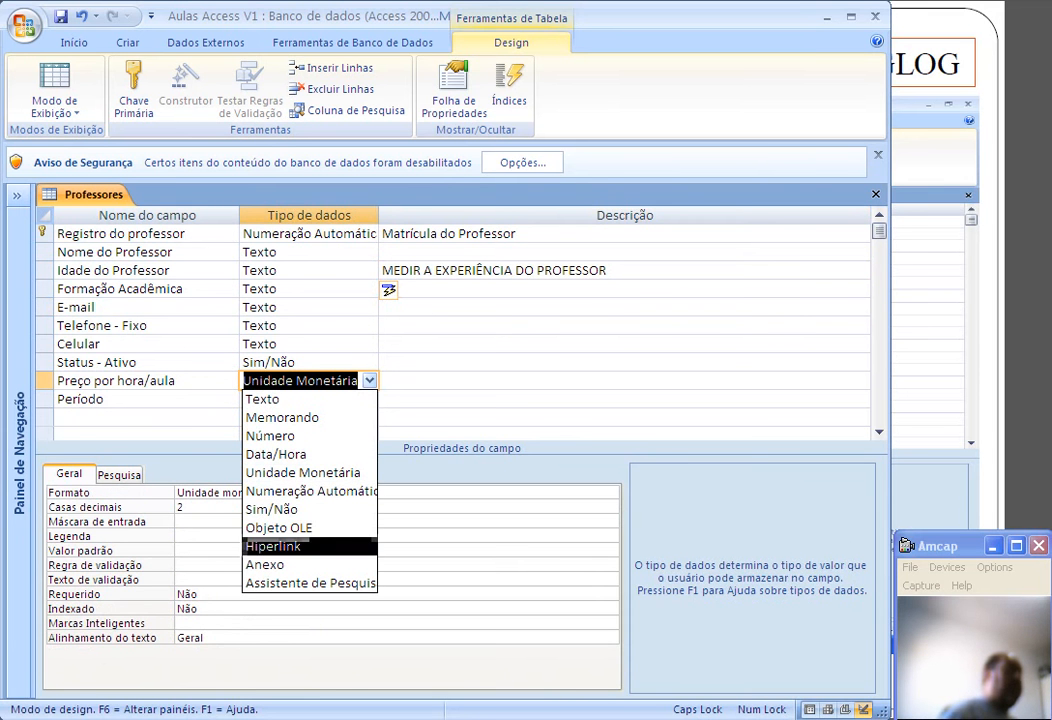
{"action": "left_click", "coordinate": [303, 473]}
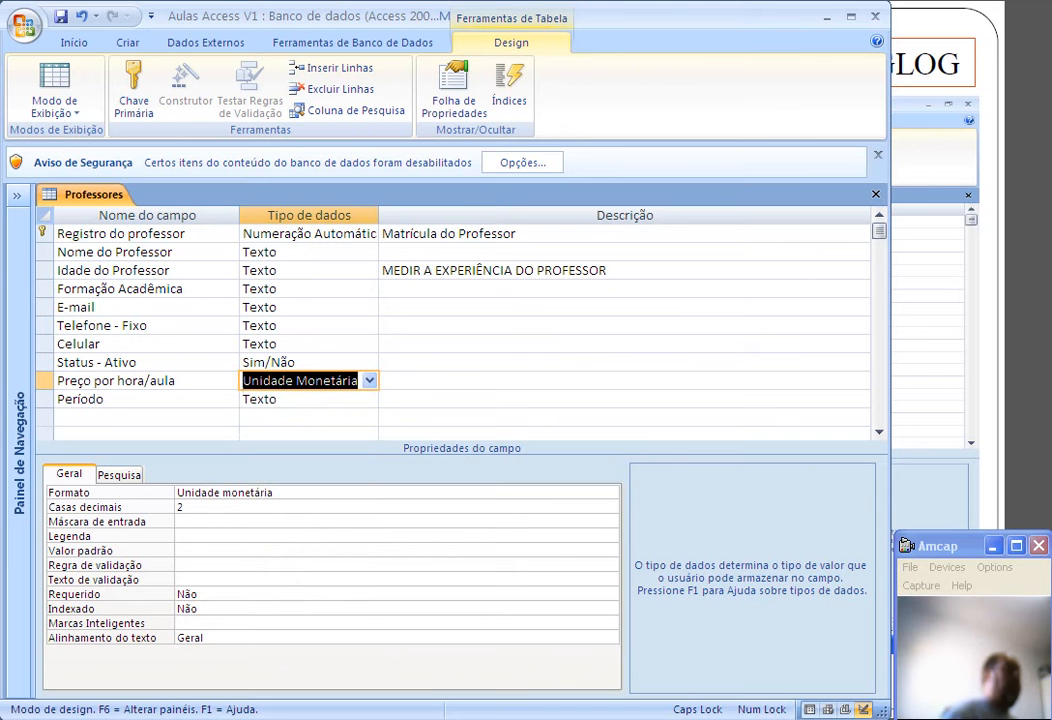
{"action": "left_click", "coordinate": [274, 493]}
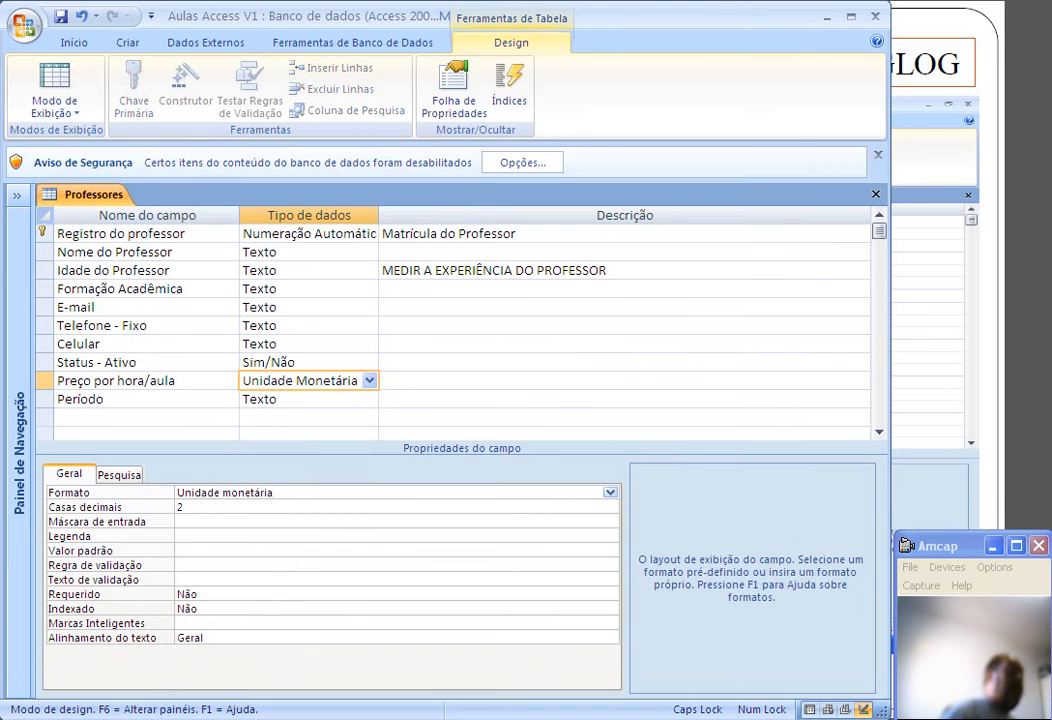
{"action": "left_click", "coordinate": [610, 492]}
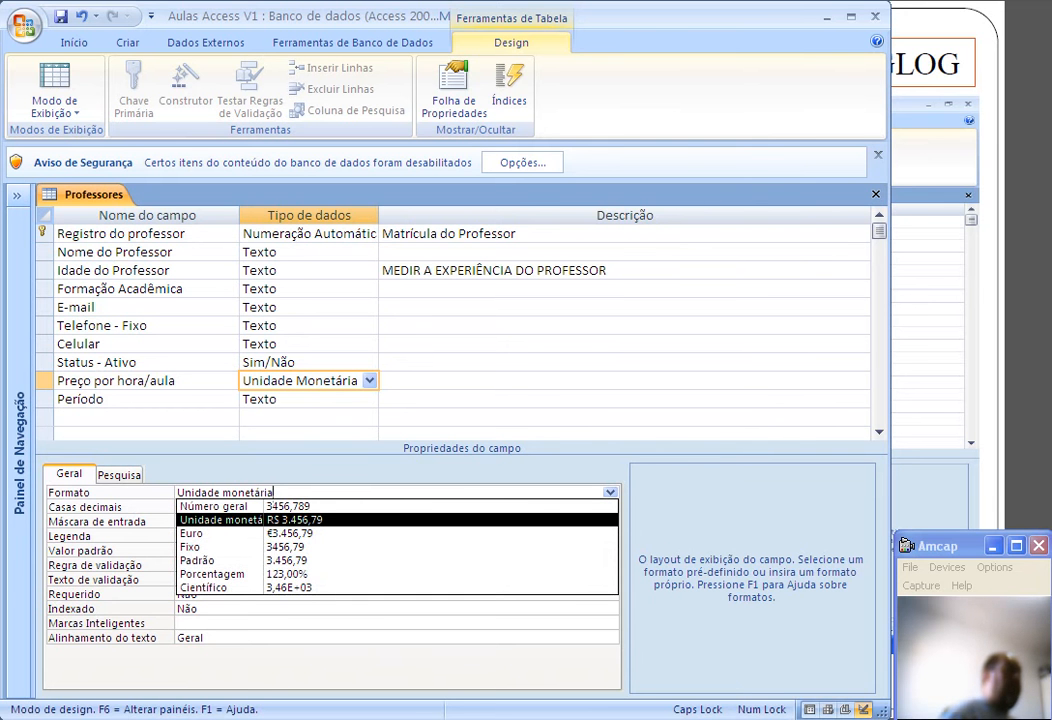
{"action": "key", "text": "Down"}
{"action": "key", "text": "Down"}
{"action": "key", "text": "Down"}
{"action": "key", "text": "Down"}
{"action": "key", "text": "Down"}
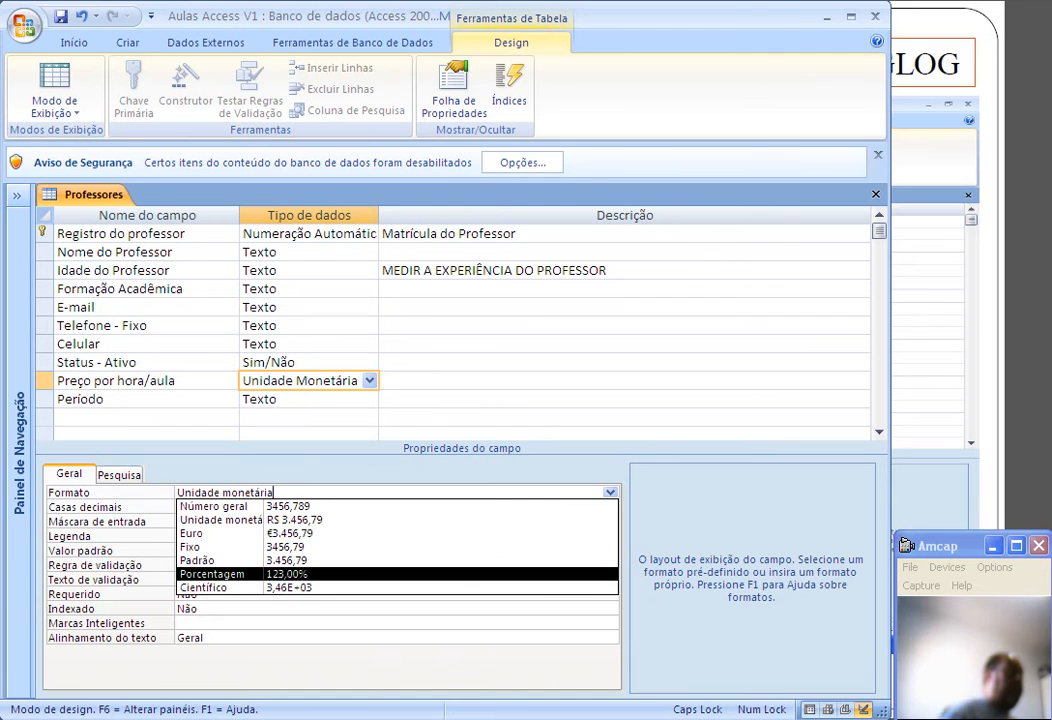
{"action": "key", "text": "Up"}
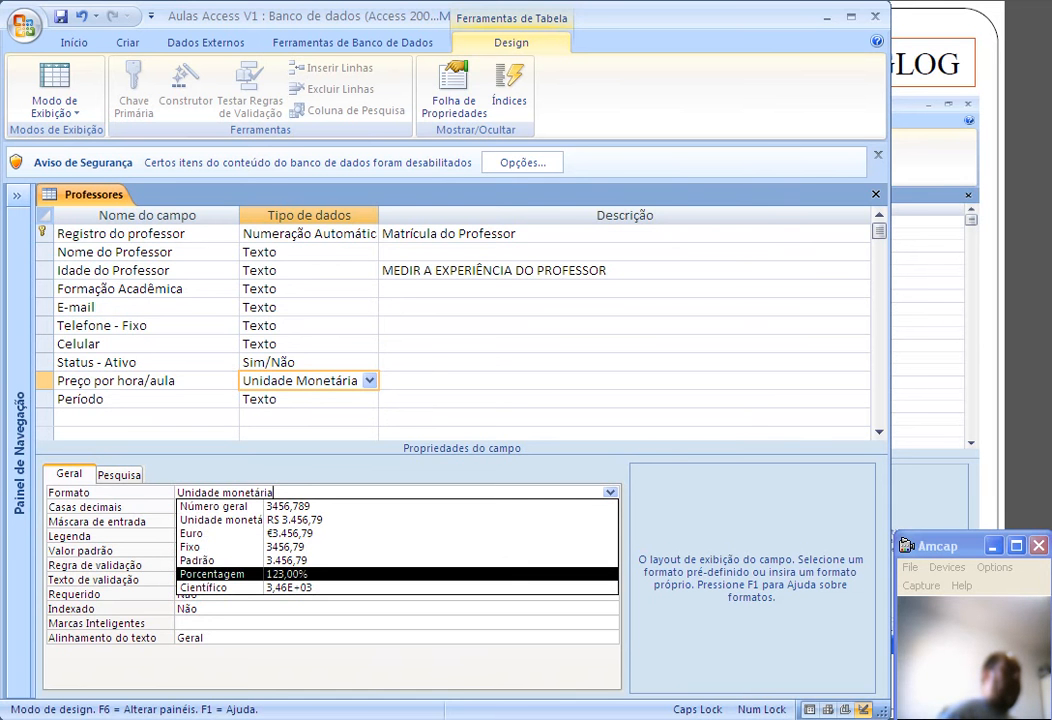
{"action": "key", "text": "Up"}
{"action": "key", "text": "Up"}
{"action": "key", "text": "Up"}
{"action": "key", "text": "Up"}
{"action": "key", "text": "Up"}
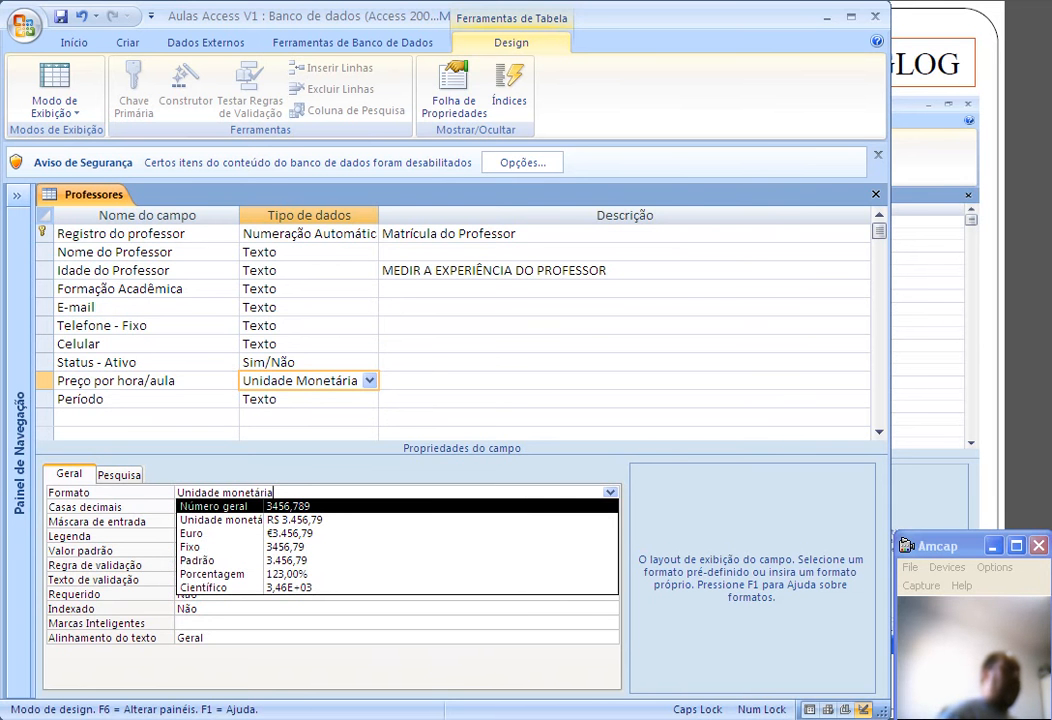
{"action": "key", "text": "Return"}
{"action": "key", "text": "alt+Down"}
{"action": "key", "text": "Down"}
{"action": "key", "text": "Return"}
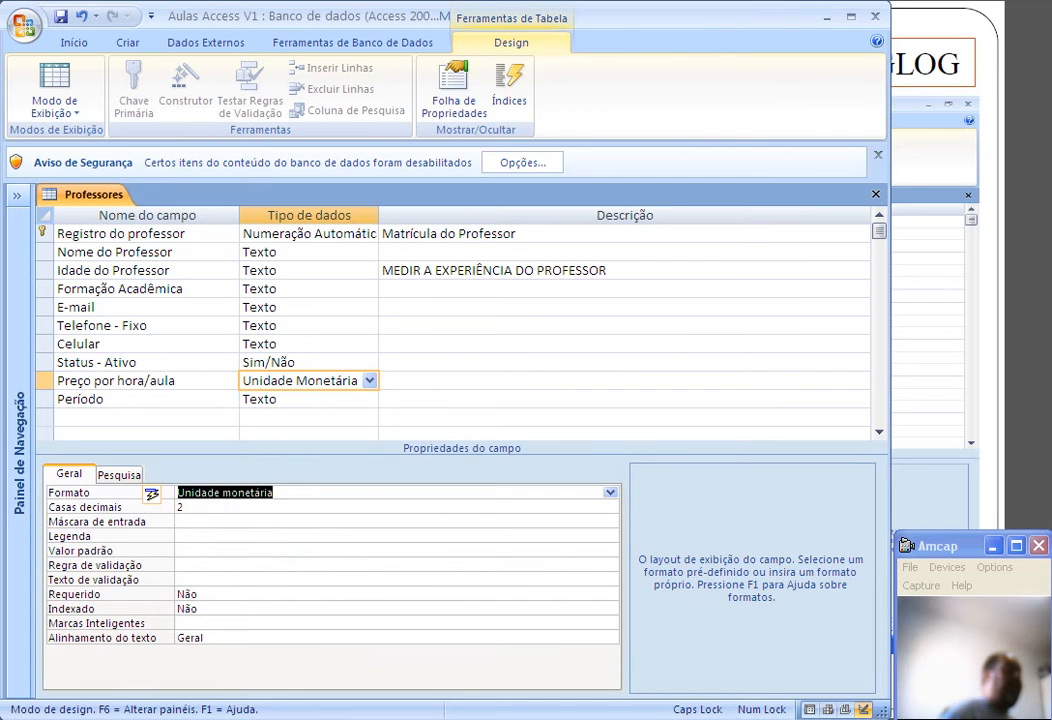
Set the decimal places of the Preço por hora/aula field to 2.
{"action": "left_click", "coordinate": [184, 507]}
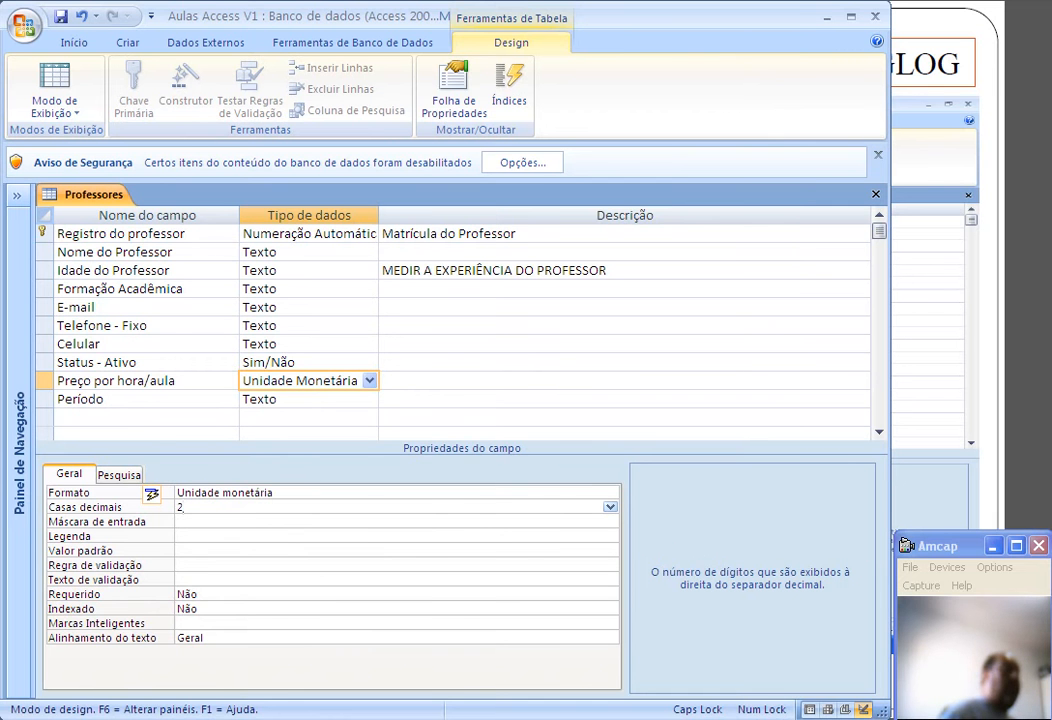
{"action": "key", "text": "alt+Down"}
{"action": "key", "text": "Return"}
{"action": "key", "text": "Return"}
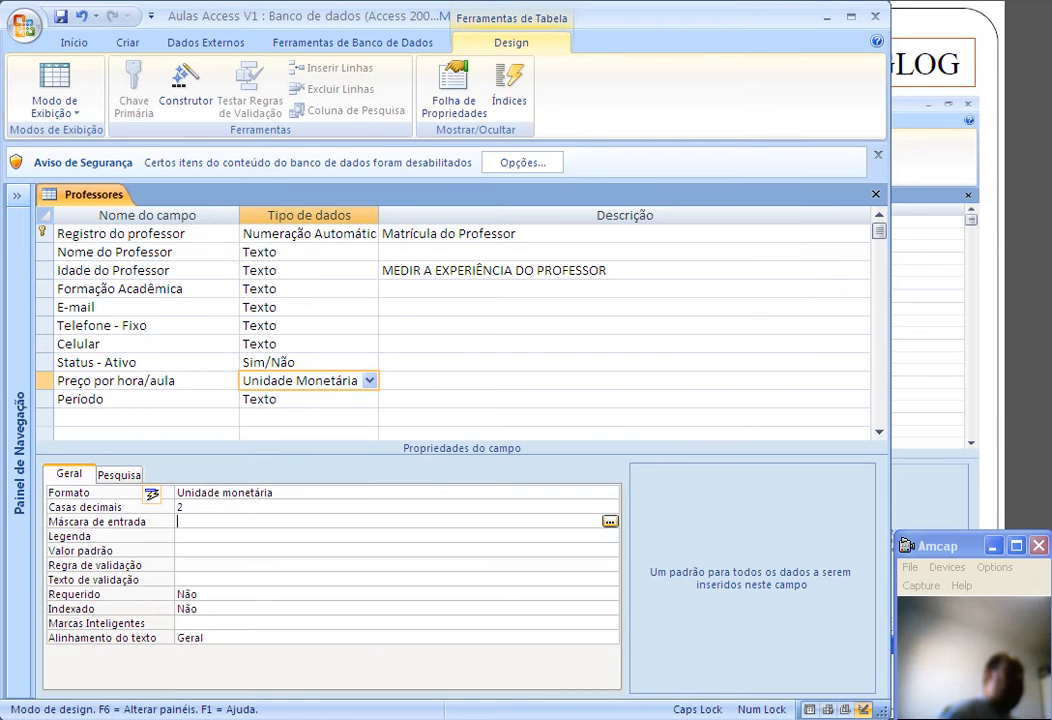
Try to start the input mask wizard for the Preço por hora/aula field, saving the Professores table when asked.
{"action": "left_click", "coordinate": [610, 521]}
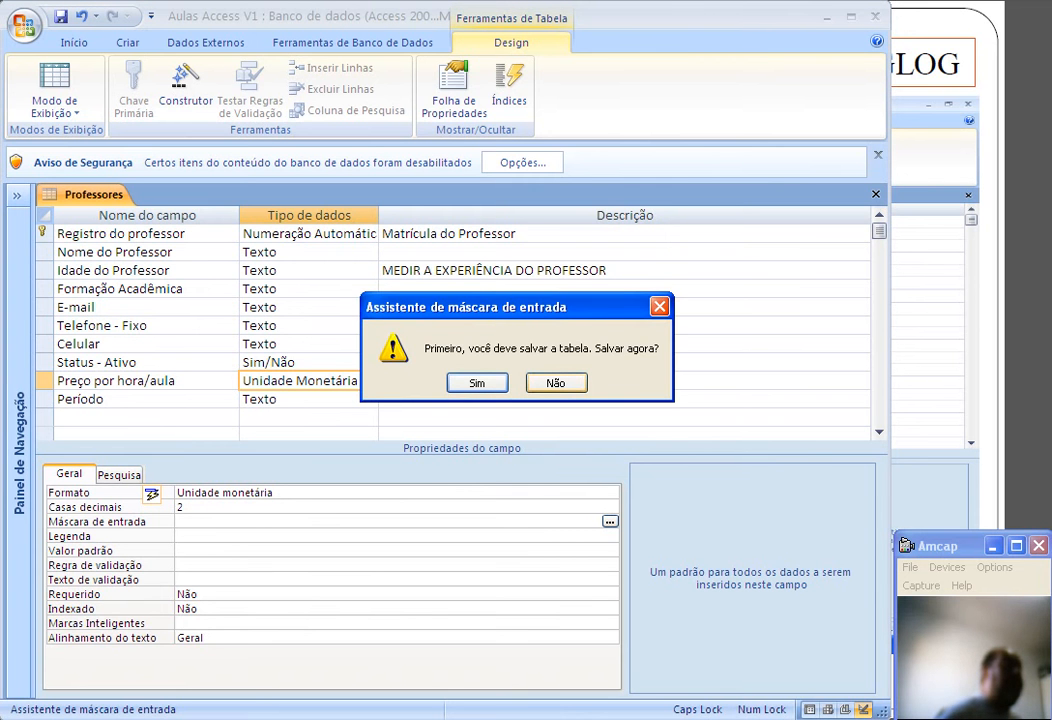
{"action": "left_click", "coordinate": [488, 383]}
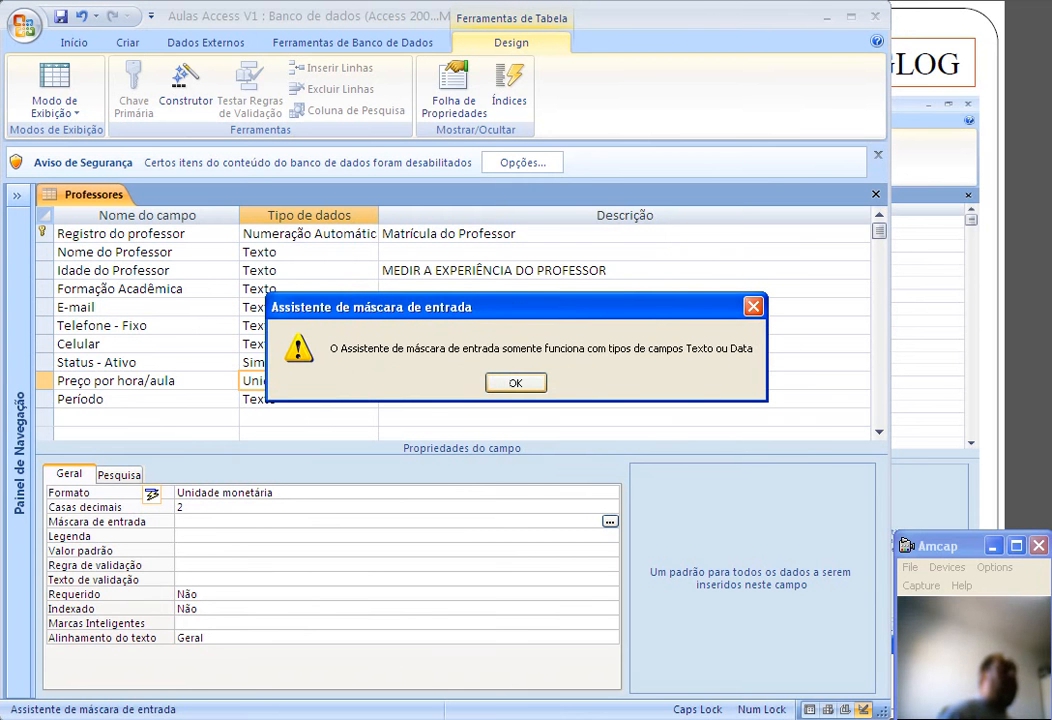
{"action": "key", "text": "Return"}
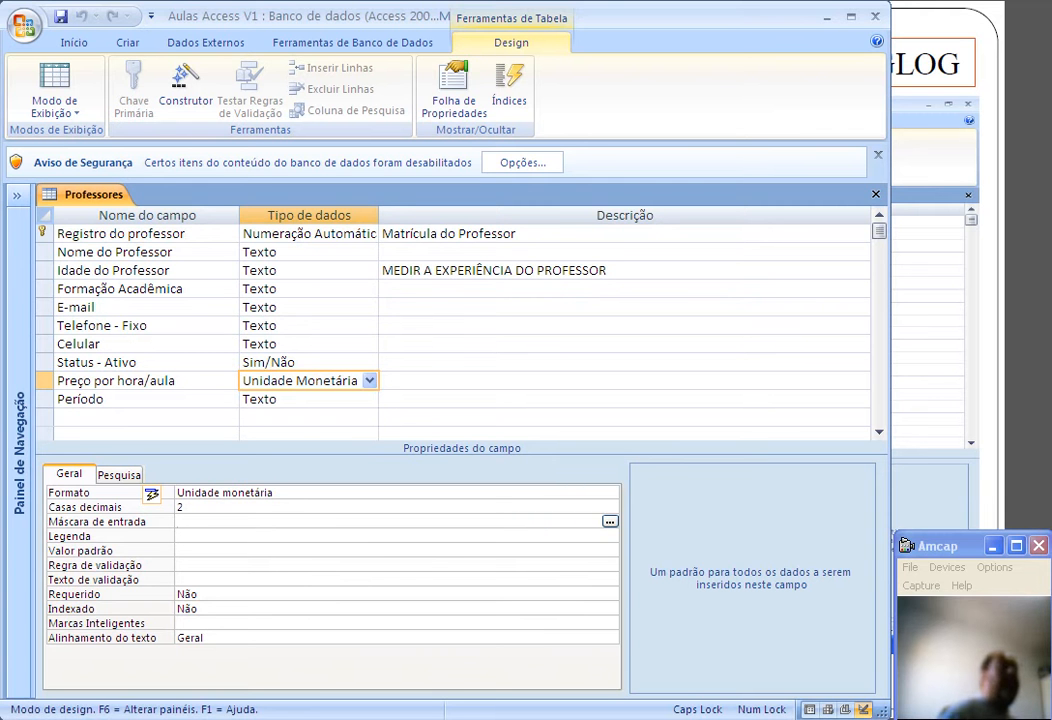
Examine the remaining properties of the Preço por hora/aula field, from caption and default value through validation, required and indexed to text alignment.
{"action": "left_click", "coordinate": [608, 507]}
{"action": "left_click", "coordinate": [609, 521]}
{"action": "left_click", "coordinate": [178, 536]}
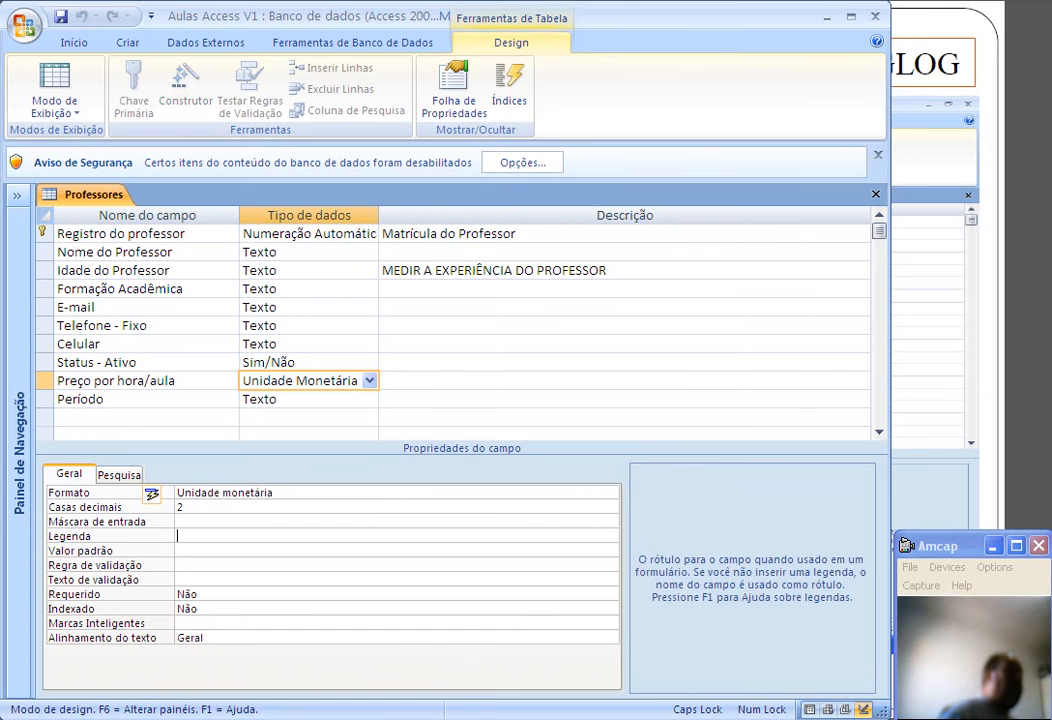
{"action": "key", "text": "Down"}
{"action": "key", "text": "Up"}
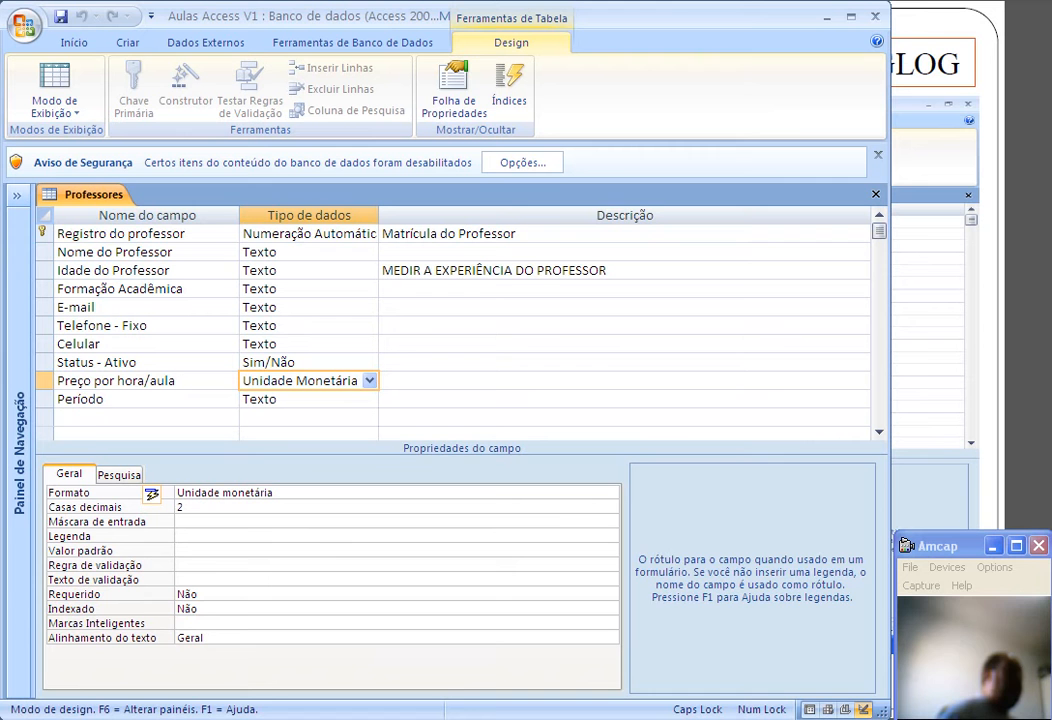
{"action": "key", "text": "Down"}
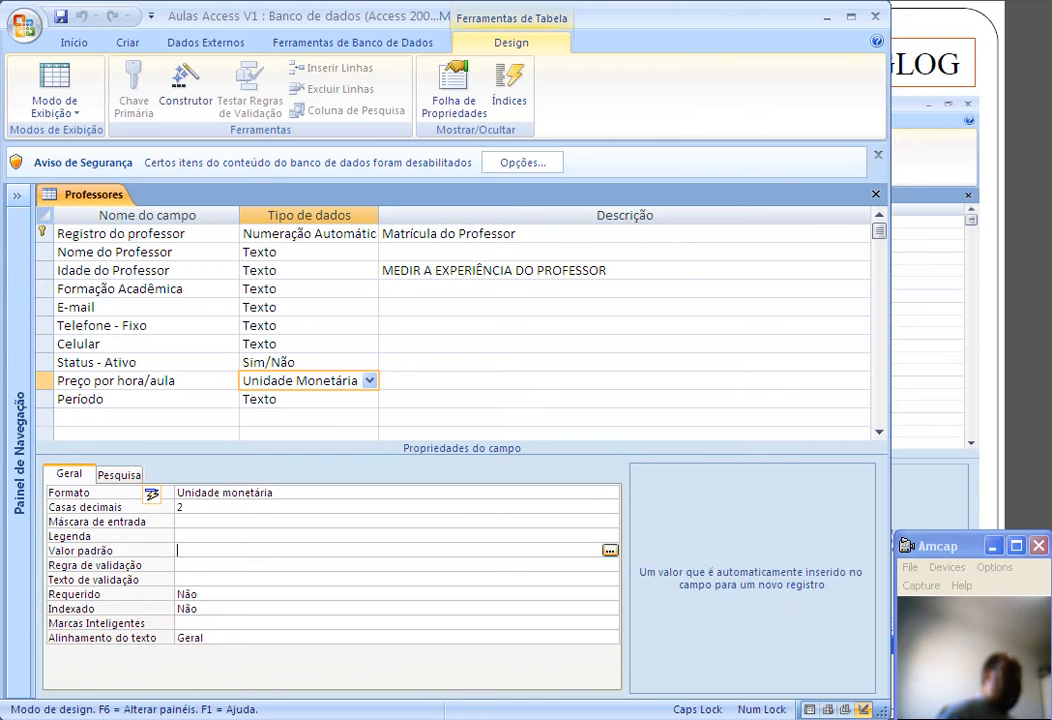
{"action": "key", "text": "Down"}
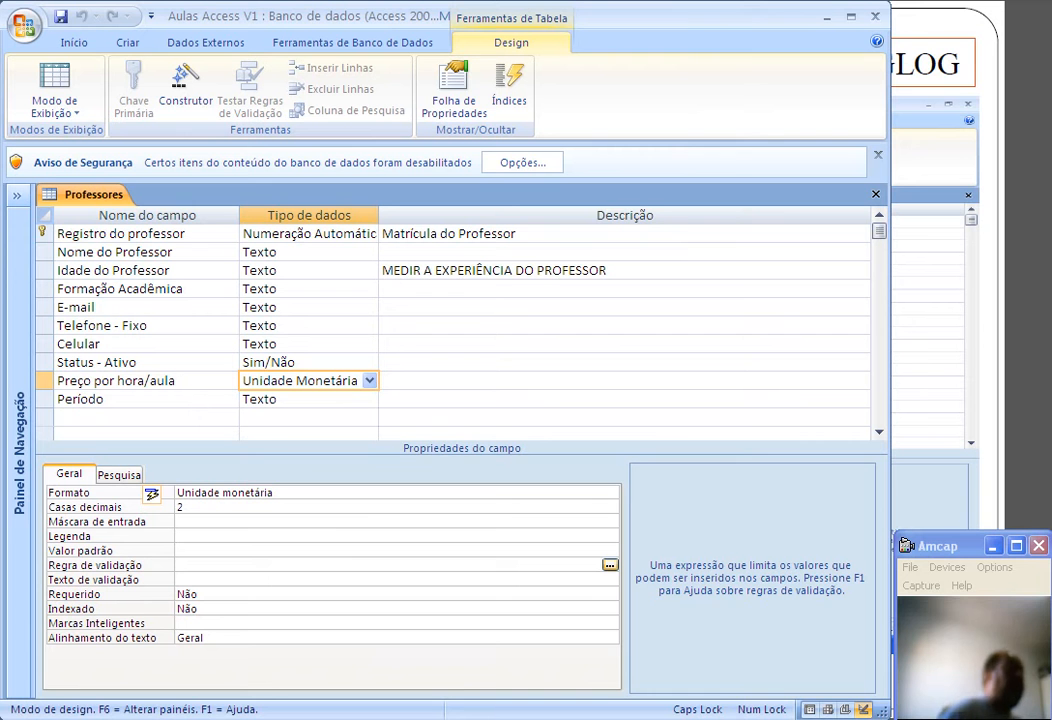
{"action": "left_click", "coordinate": [180, 580]}
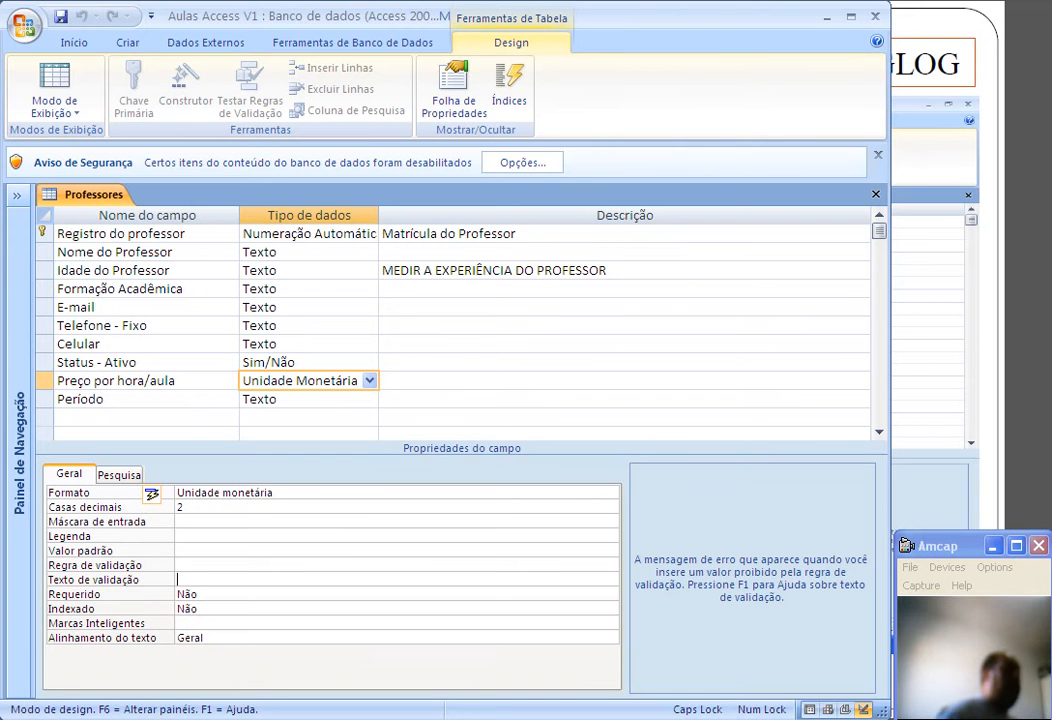
{"action": "left_click", "coordinate": [180, 565]}
{"action": "left_click", "coordinate": [180, 580]}
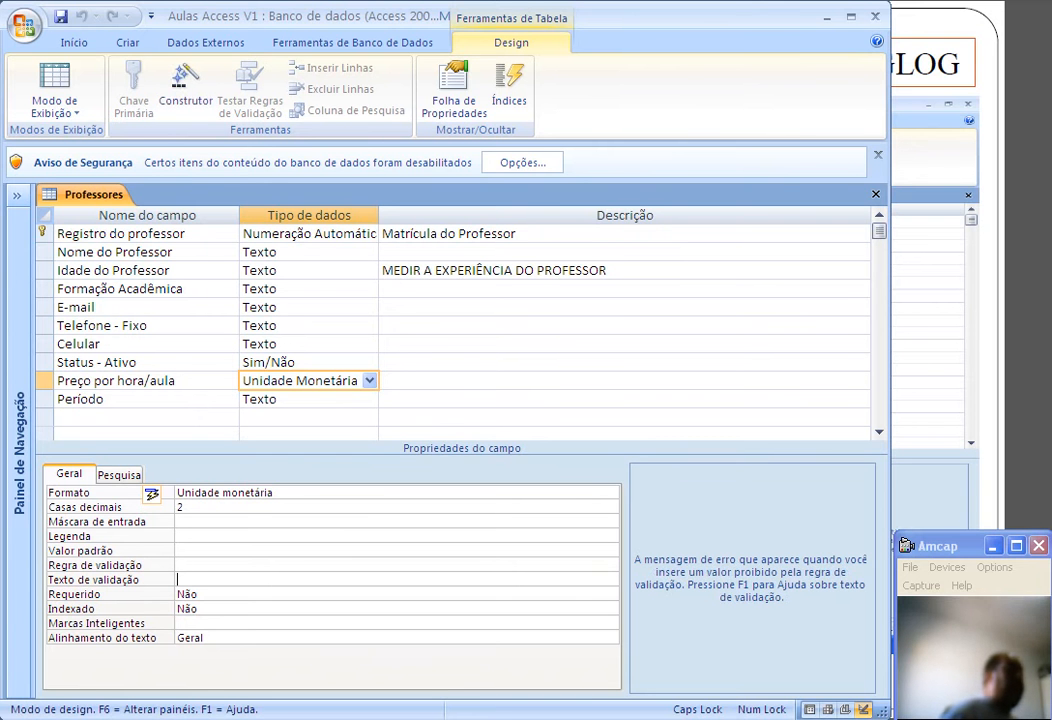
{"action": "left_click", "coordinate": [199, 594]}
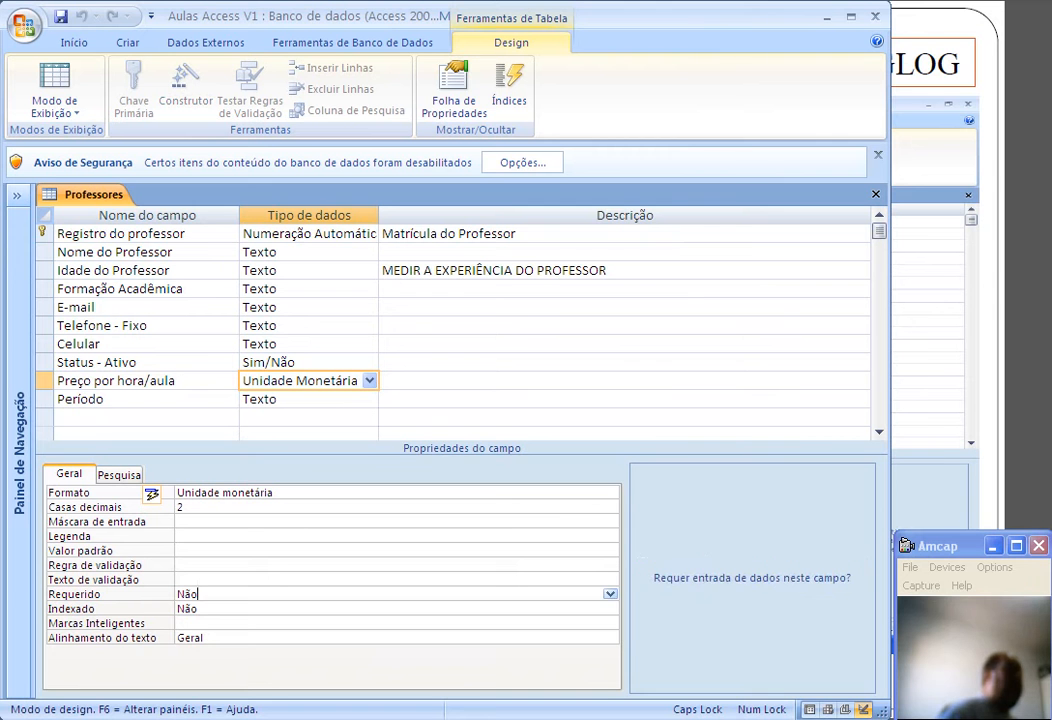
{"action": "left_click", "coordinate": [198, 609]}
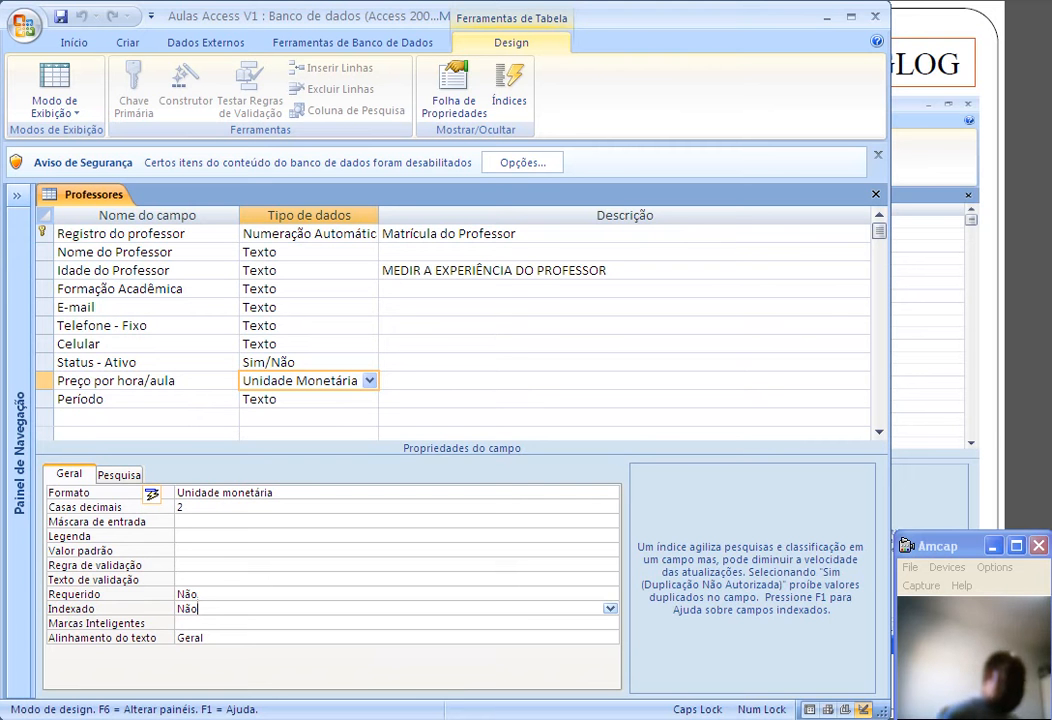
{"action": "left_click", "coordinate": [180, 623]}
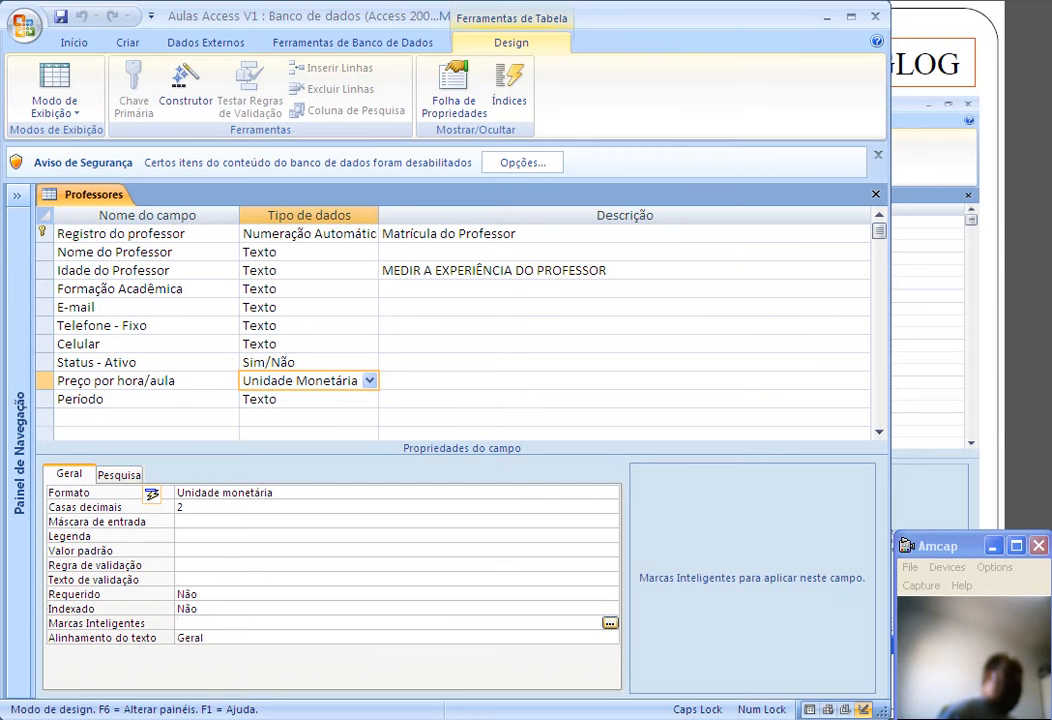
{"action": "left_click", "coordinate": [206, 638]}
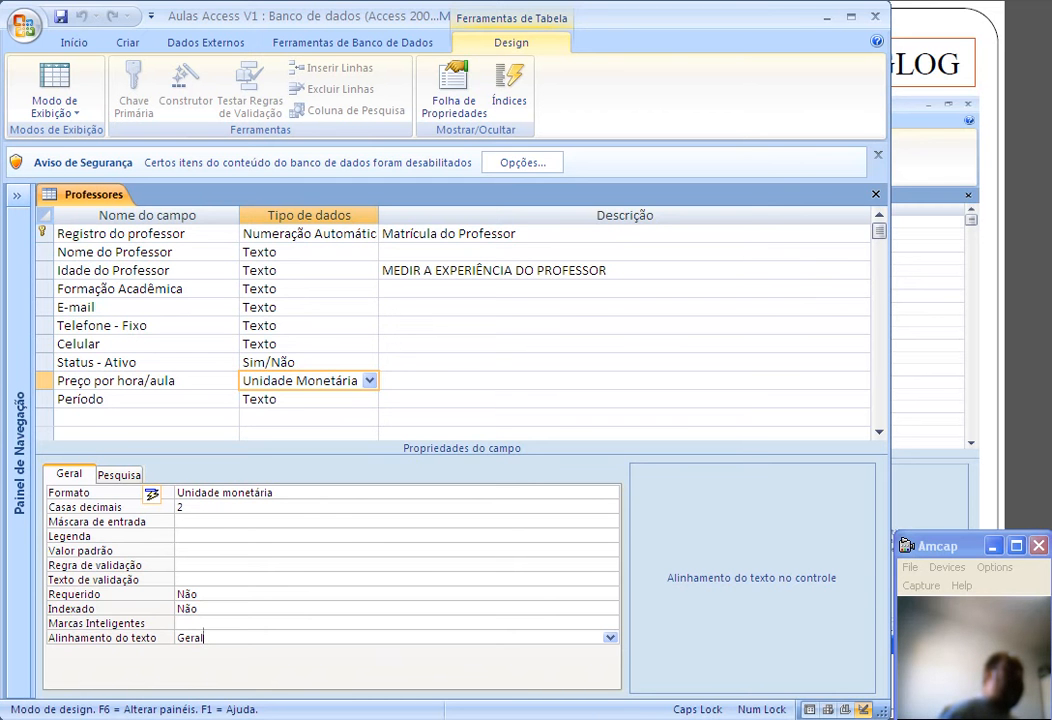
Review the data types available for the Registro do professor field and return to the slide presentation.
{"action": "left_click", "coordinate": [370, 234]}
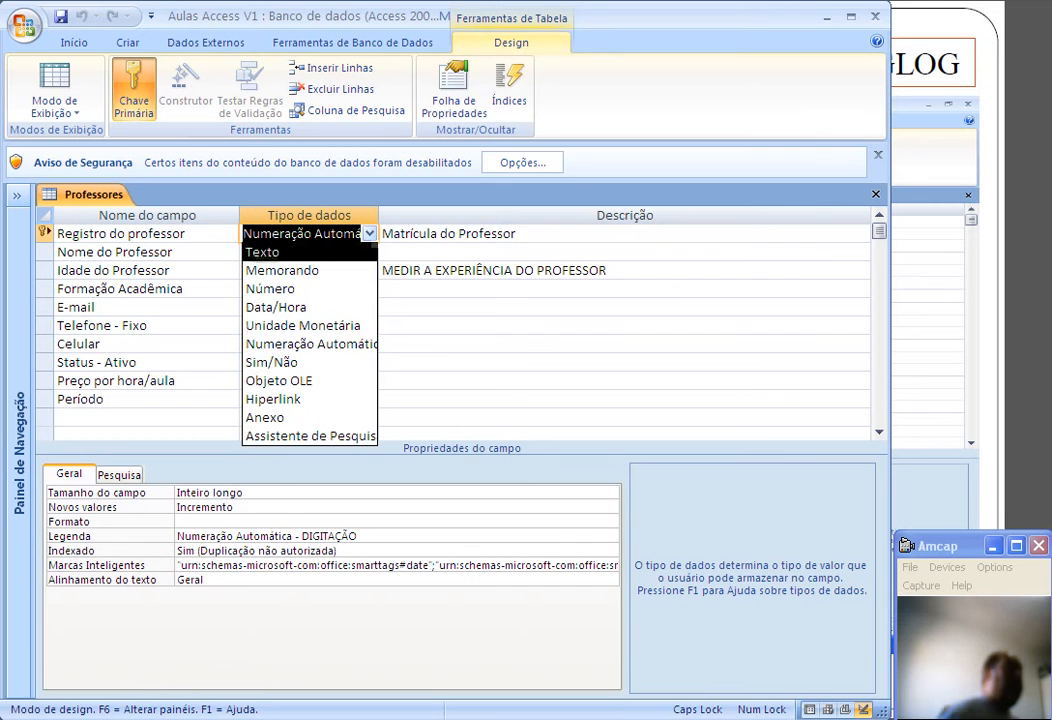
{"action": "key", "text": "Return"}
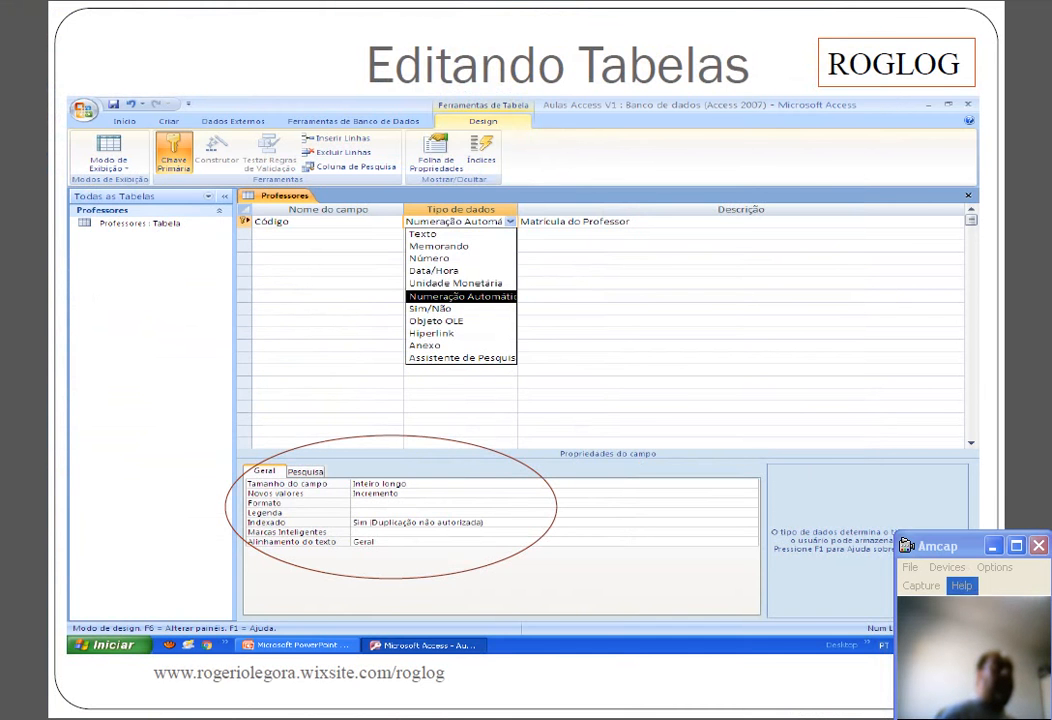
Advance to the Tipo de Dados slide and compare it with the Nome do Professor field's data type and field size in Access.
{"action": "key", "text": "Right"}
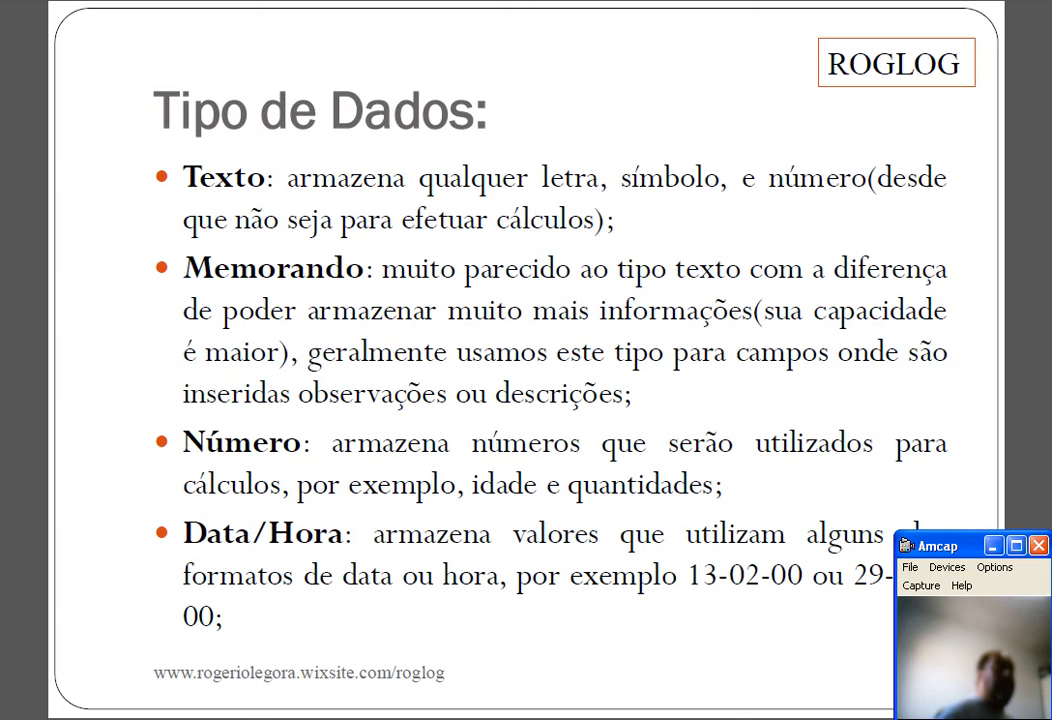
{"action": "key", "text": "alt+Tab"}
{"action": "left_click", "coordinate": [309, 252]}
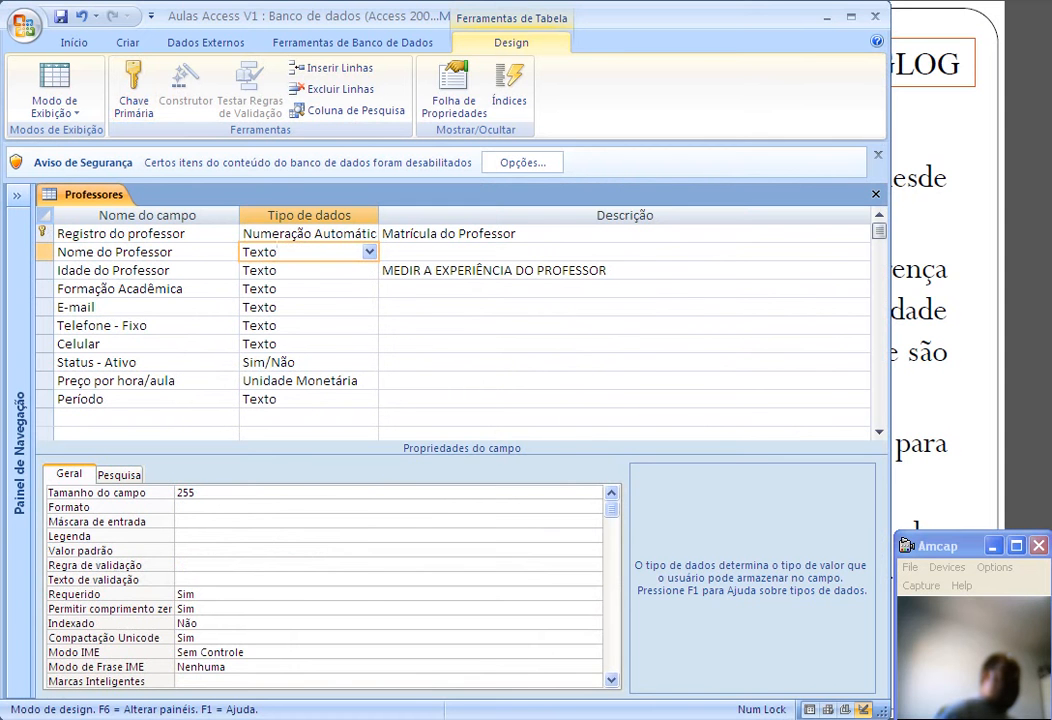
{"action": "key", "text": "F6"}
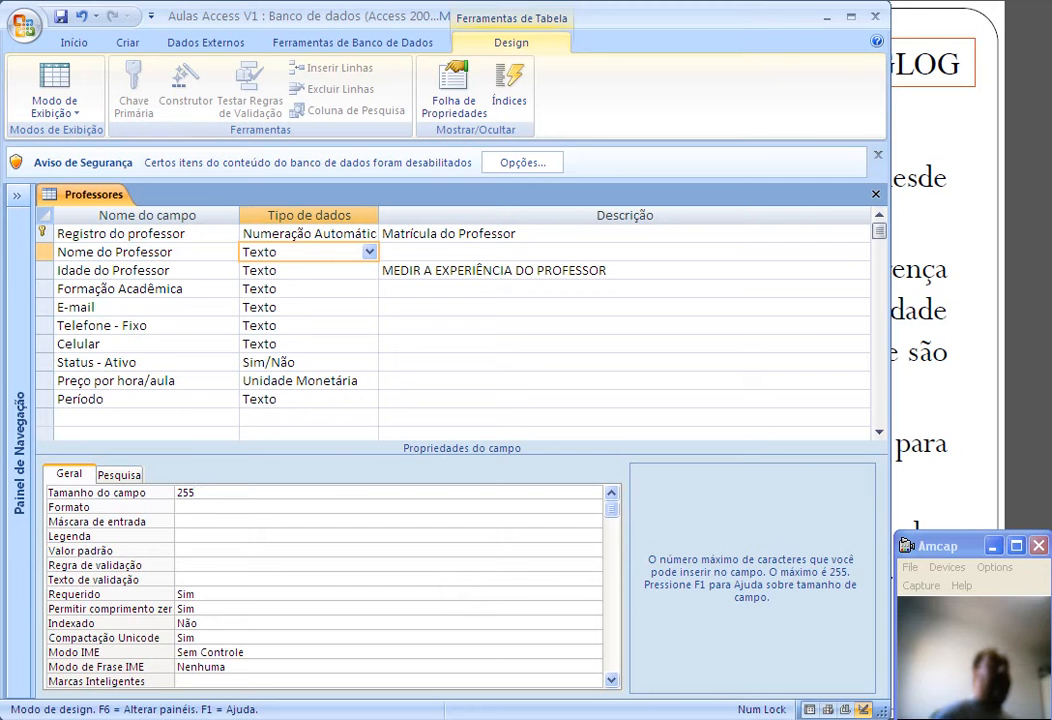
{"action": "key", "text": "alt+Tab"}
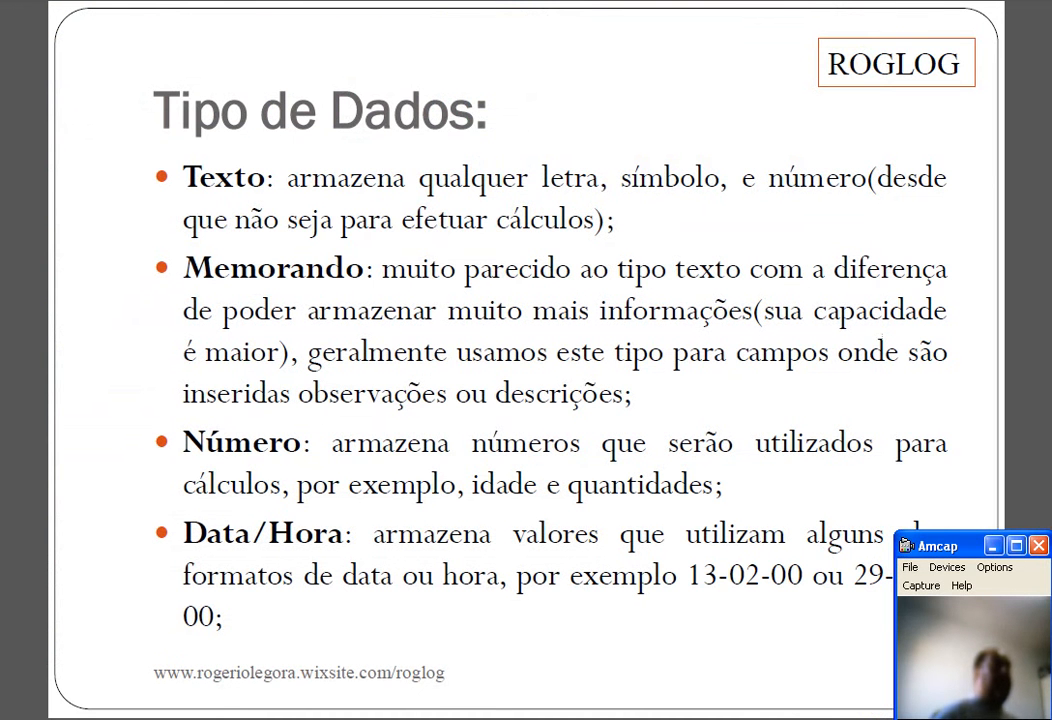
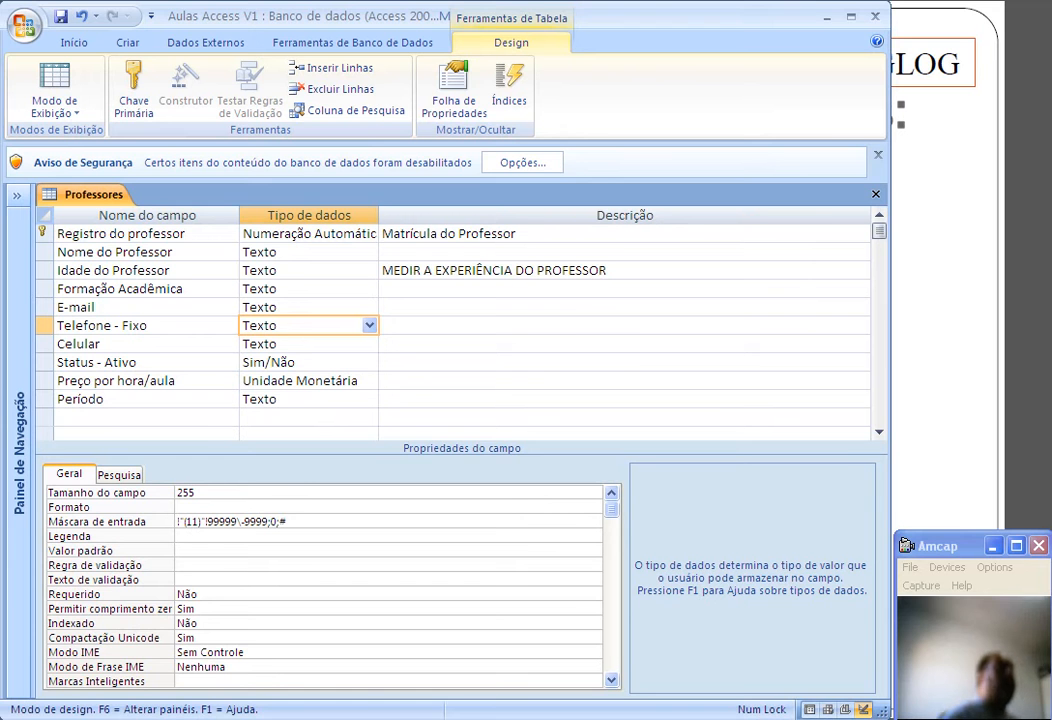
Read the Propriedades Gerais dos campos slide, and examine the Registro do professor primary key's name, data type and description in Access.
{"action": "key", "text": "alt+Tab"}
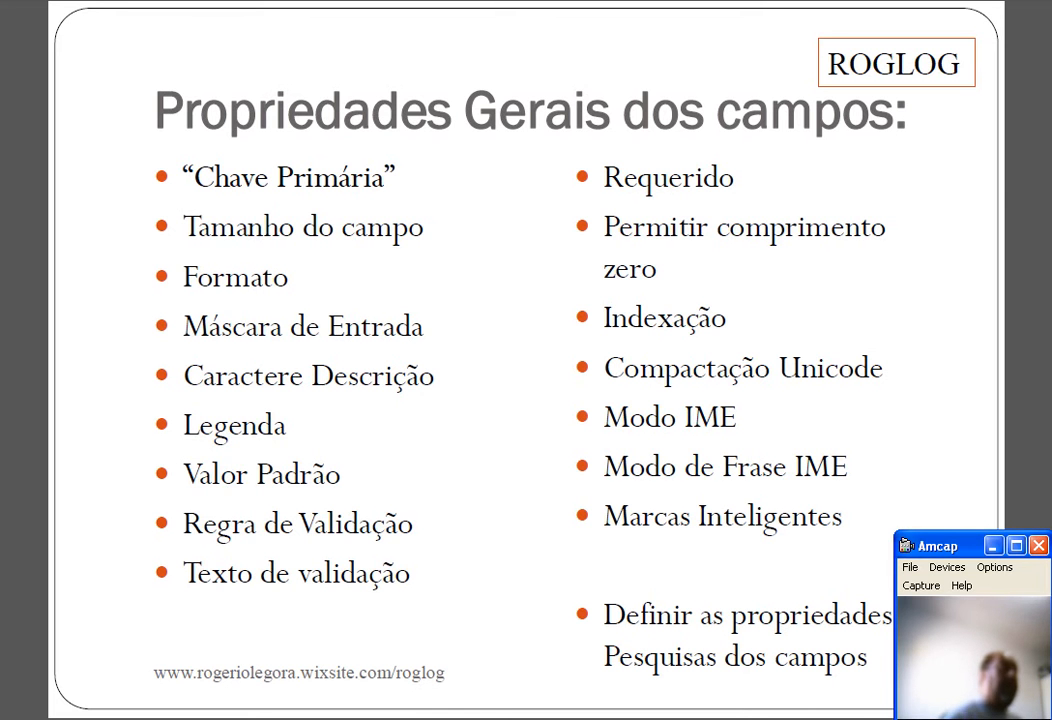
{"action": "key", "text": "alt+Tab"}
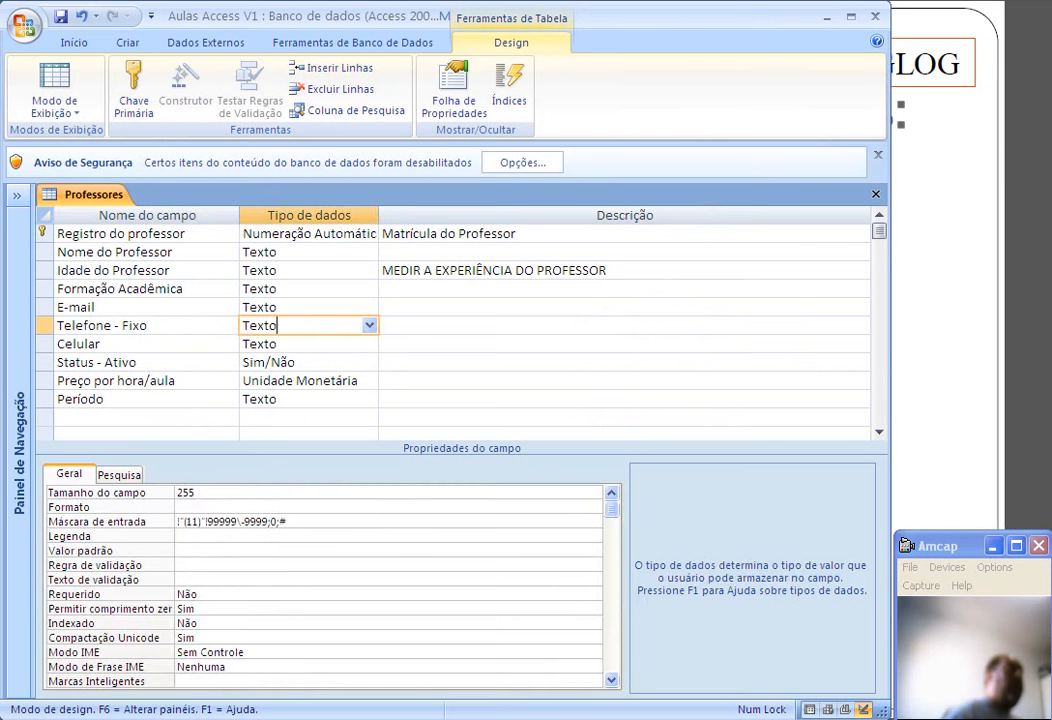
{"action": "left_click", "coordinate": [186, 233]}
{"action": "key", "text": "Tab"}
{"action": "key", "text": "Tab"}
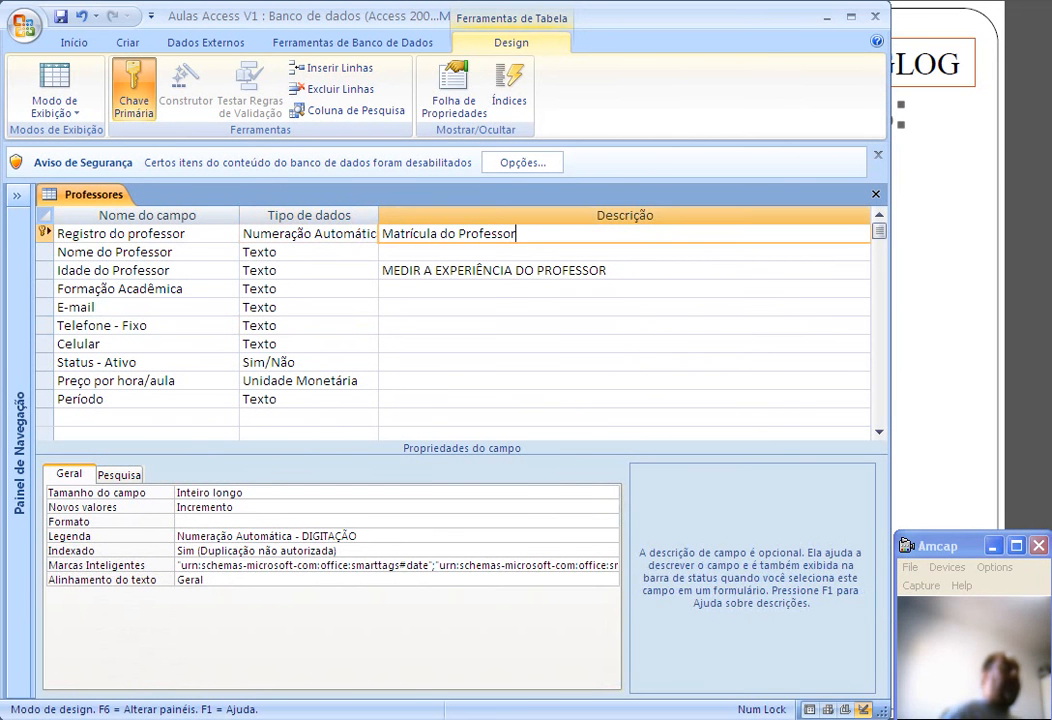
{"action": "left_click", "coordinate": [300, 252]}
{"action": "key", "text": "Tab"}
{"action": "left_click", "coordinate": [120, 233]}
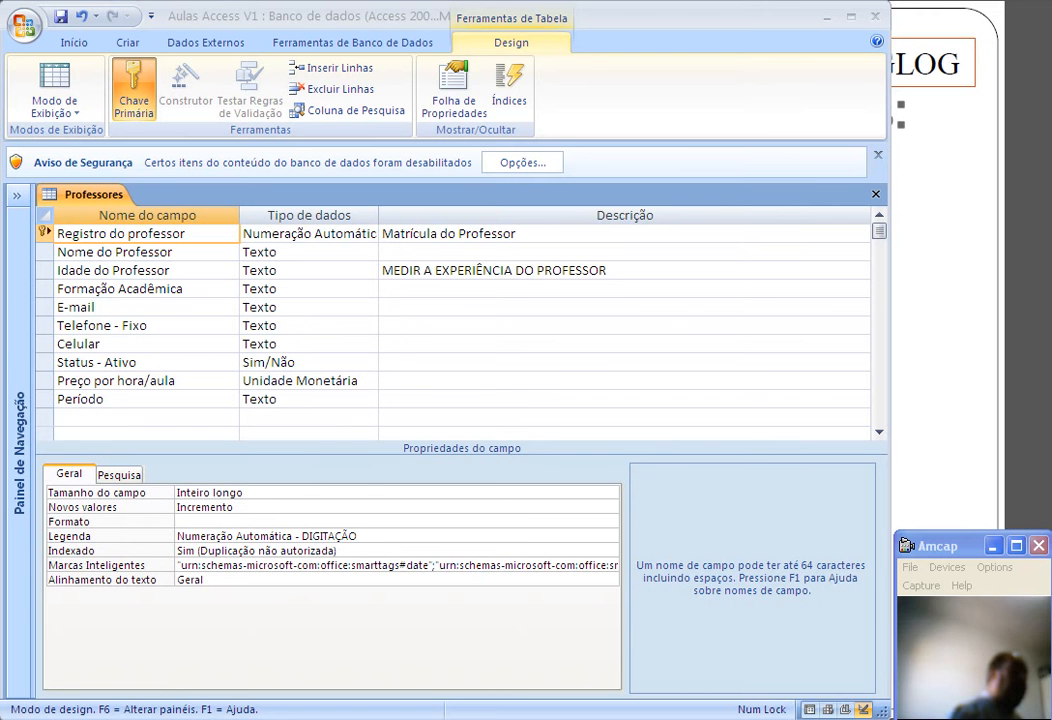
{"action": "left_click", "coordinate": [316, 234]}
{"action": "left_click", "coordinate": [188, 234]}
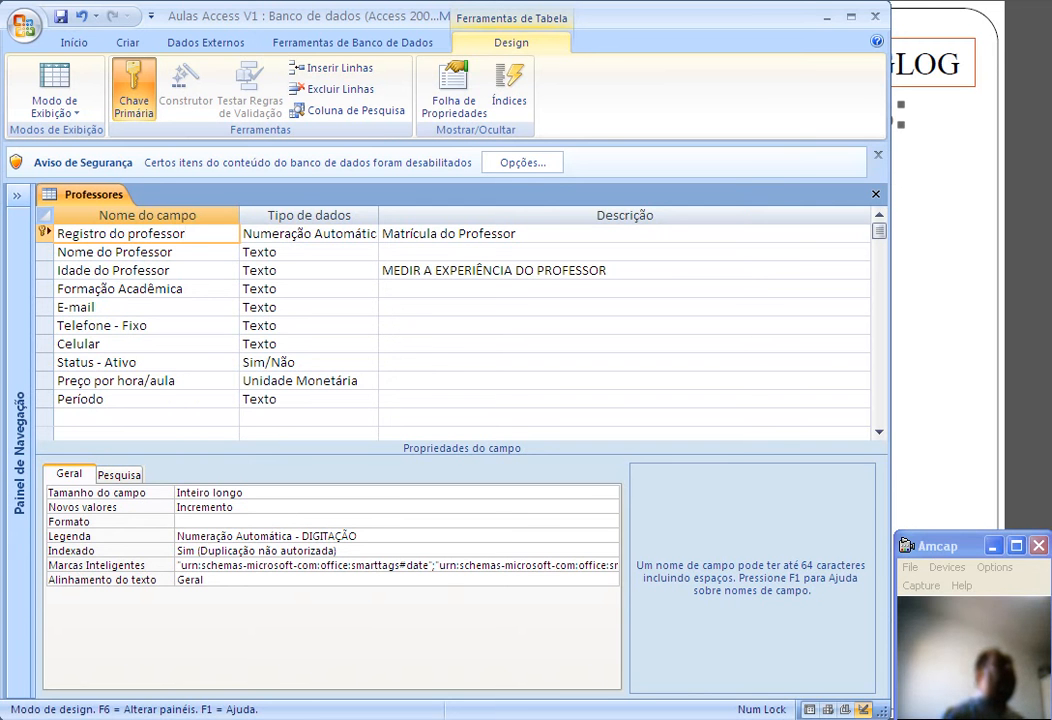
{"action": "left_click", "coordinate": [315, 234]}
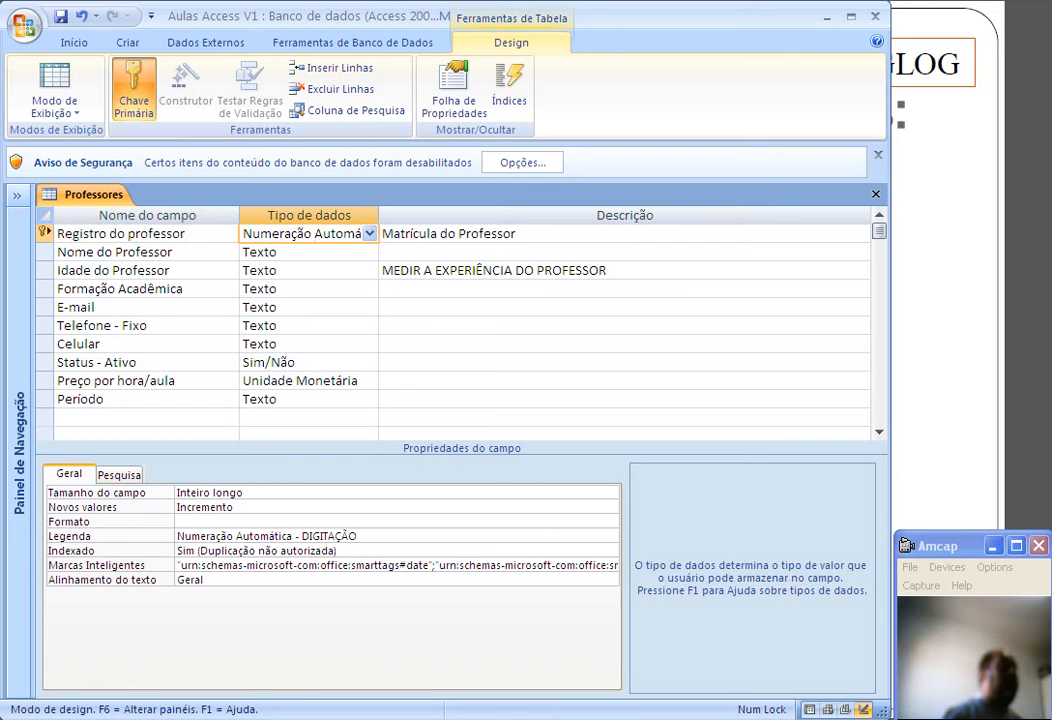
Insert a new field row above Nome do Professor and name the field "matrícula do RH".
{"action": "left_click", "coordinate": [45, 252]}
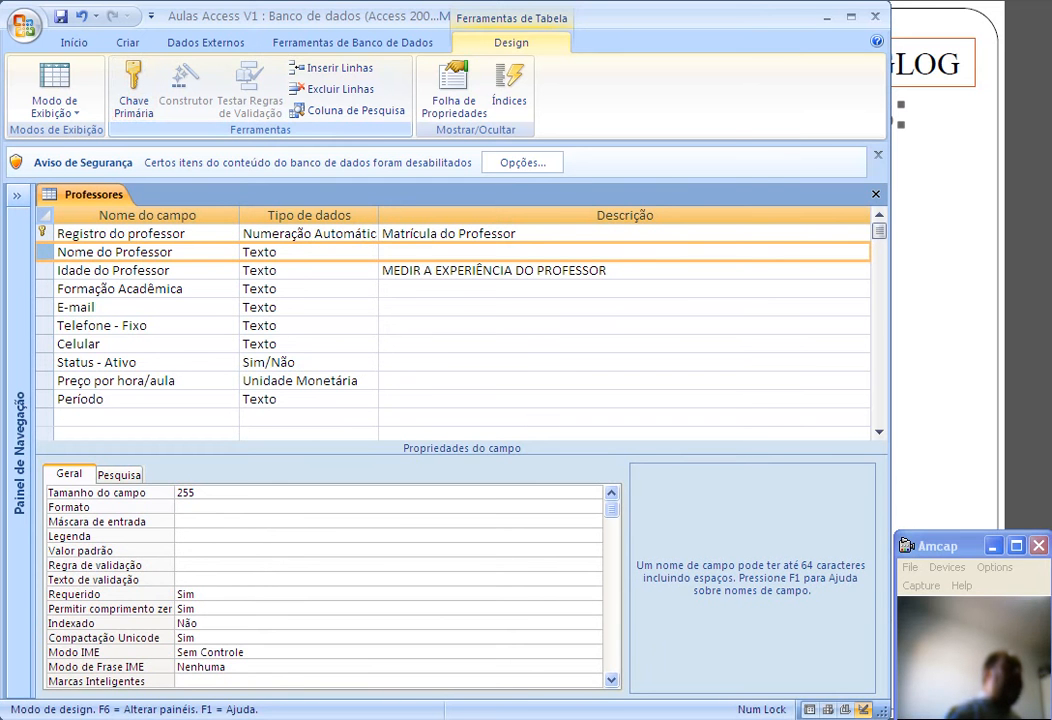
{"action": "left_click", "coordinate": [300, 68]}
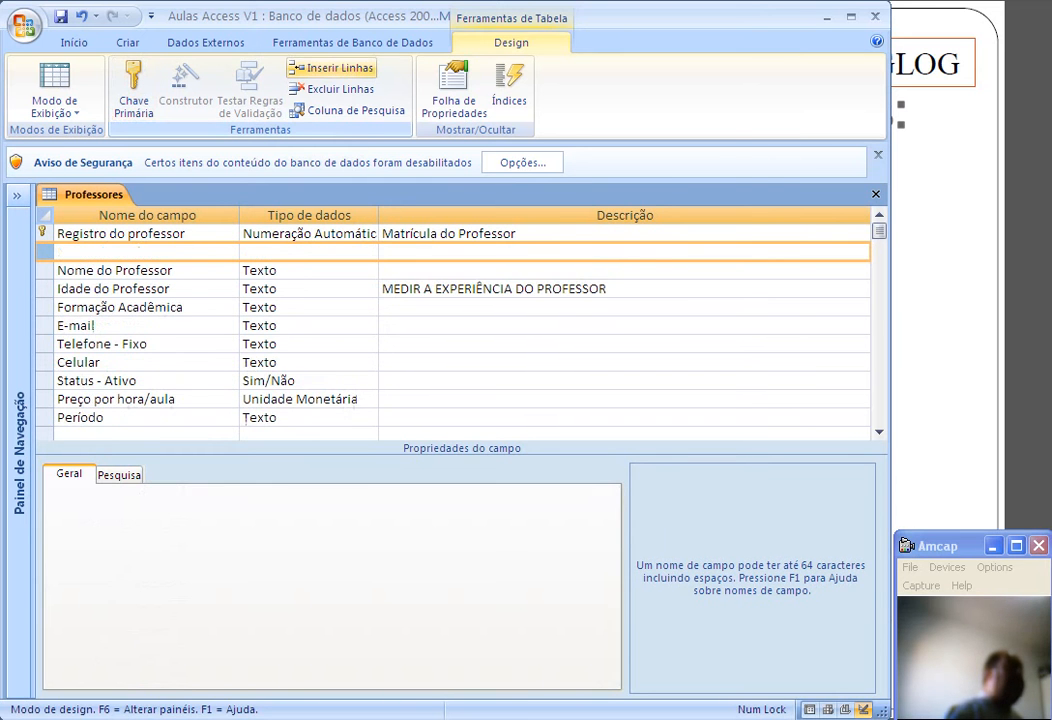
{"action": "left_click", "coordinate": [120, 252]}
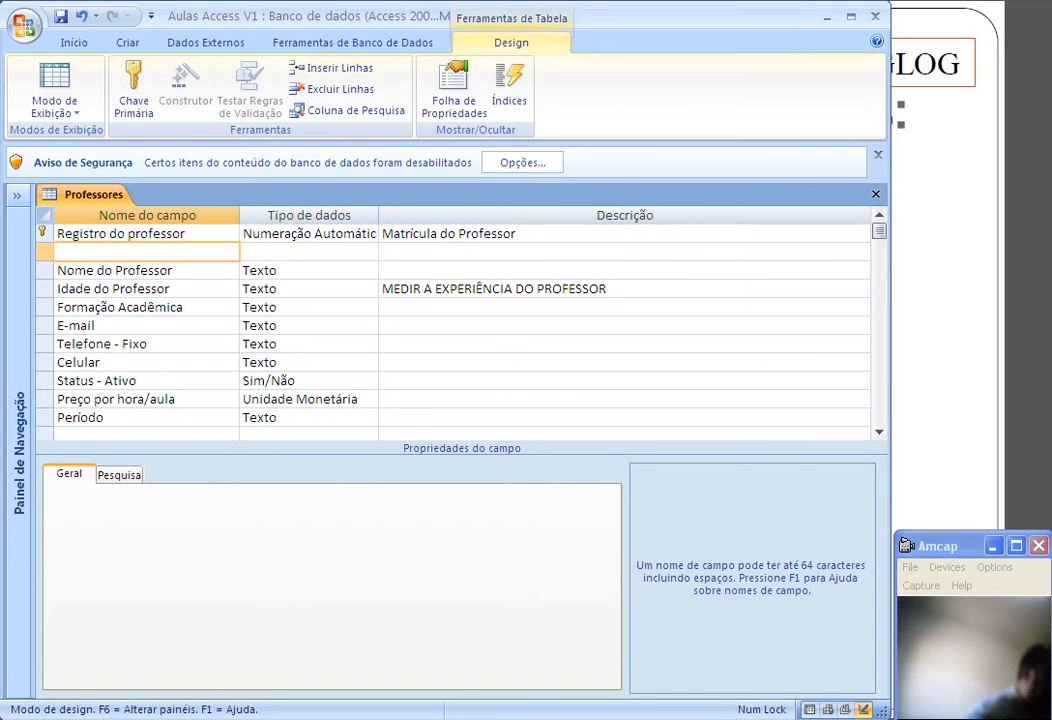
{"action": "type", "text": "matr"}
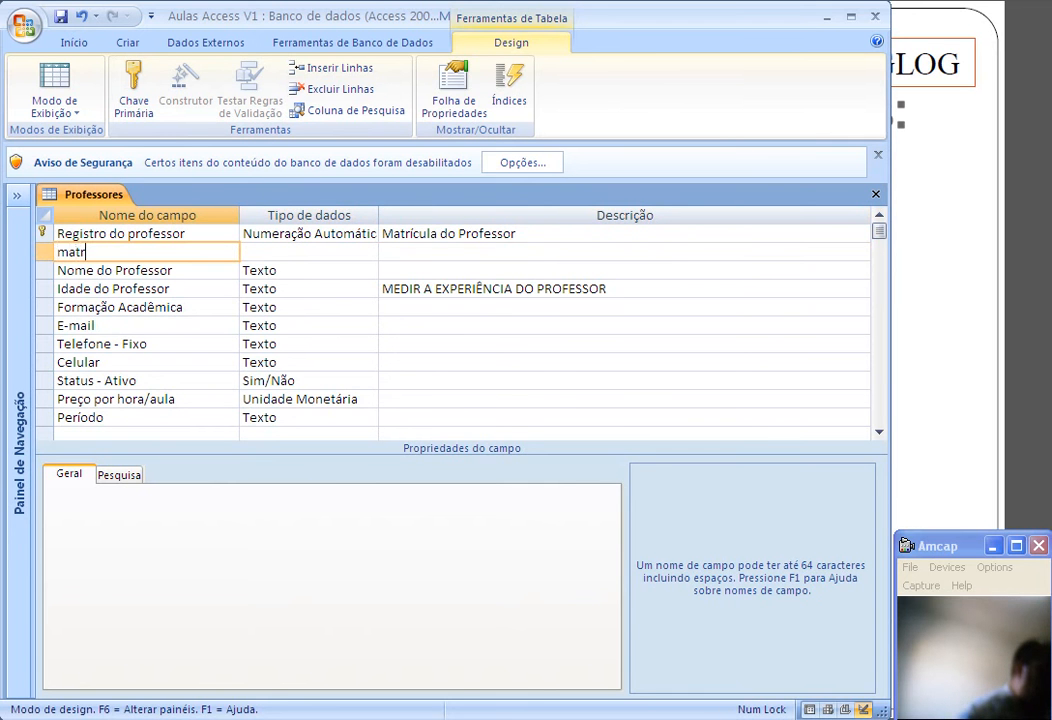
{"action": "type", "text": "ícula d"}
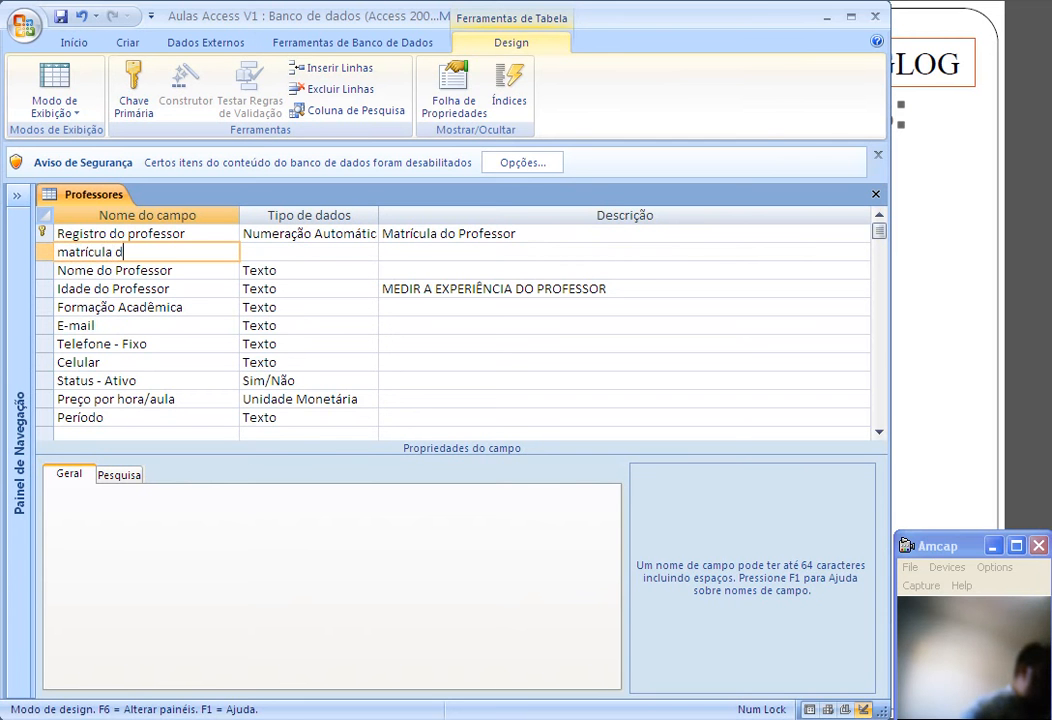
{"action": "type", "text": "o RH"}
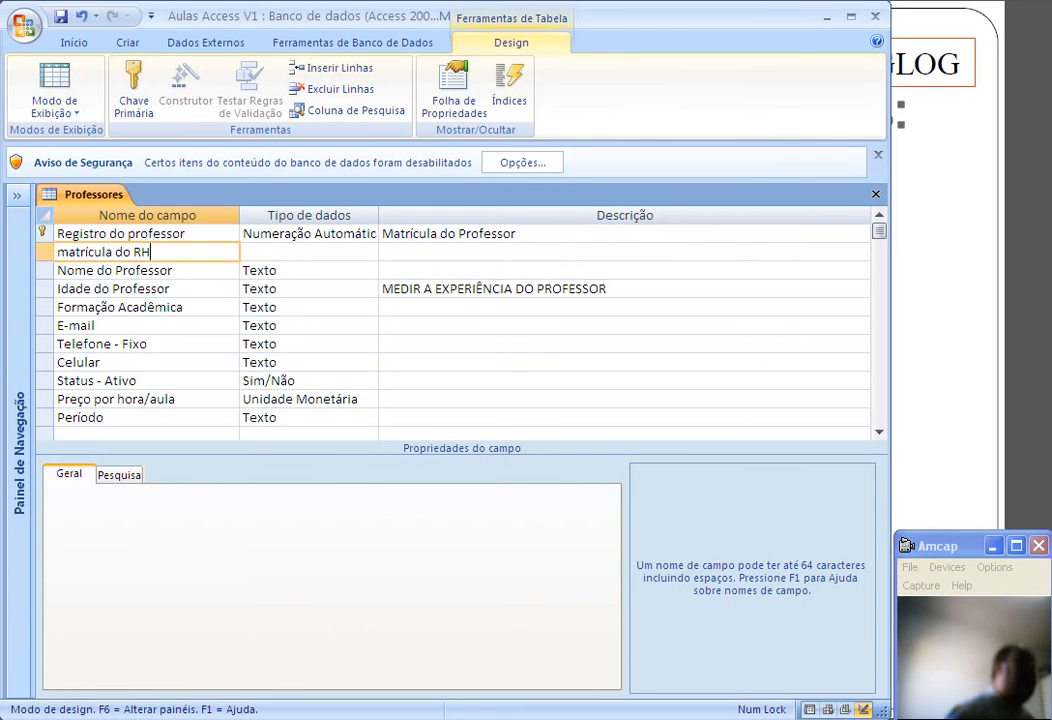
Look through the available data types for the matrícula do RH field and choose Texto.
{"action": "key", "text": "Tab"}
{"action": "key", "text": "alt+Down"}
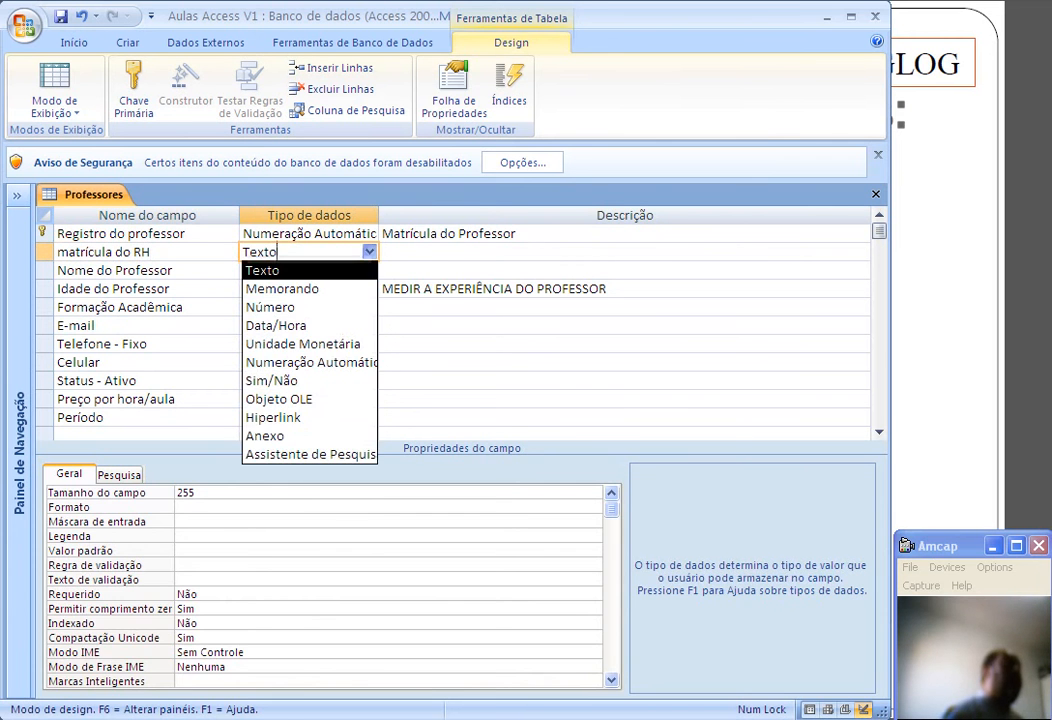
{"action": "key", "text": "Down"}
{"action": "key", "text": "Down"}
{"action": "key", "text": "Down"}
{"action": "key", "text": "Down"}
{"action": "key", "text": "Up"}
{"action": "key", "text": "Up"}
{"action": "key", "text": "Up"}
{"action": "key", "text": "Up"}
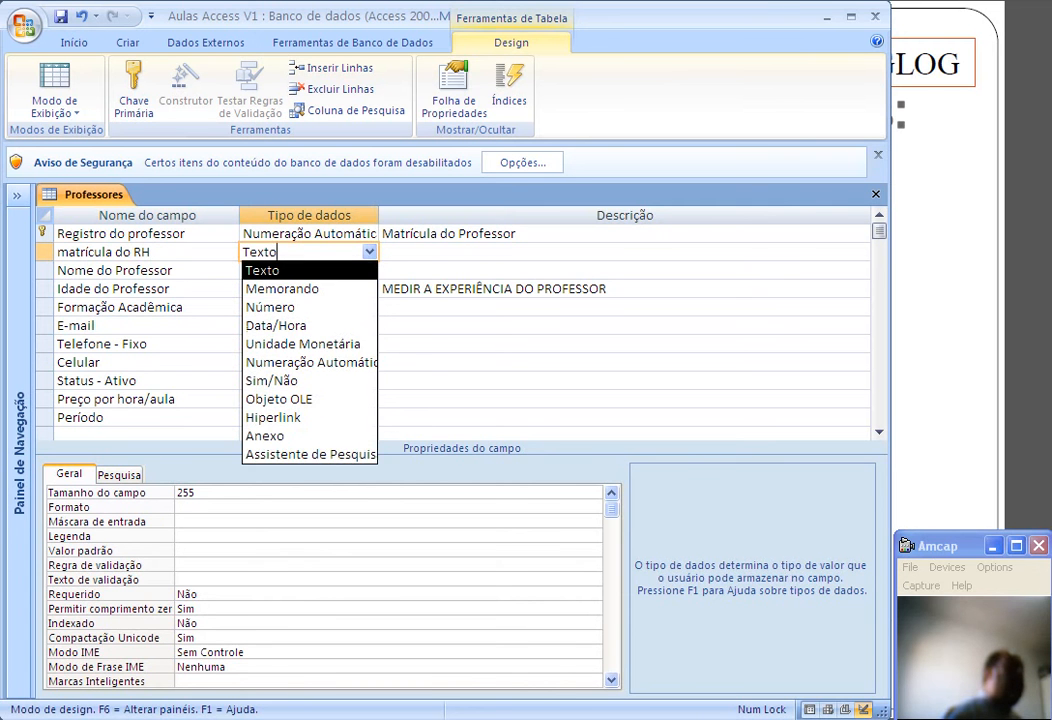
{"action": "key", "text": "Return"}
{"action": "key", "text": "Tab"}
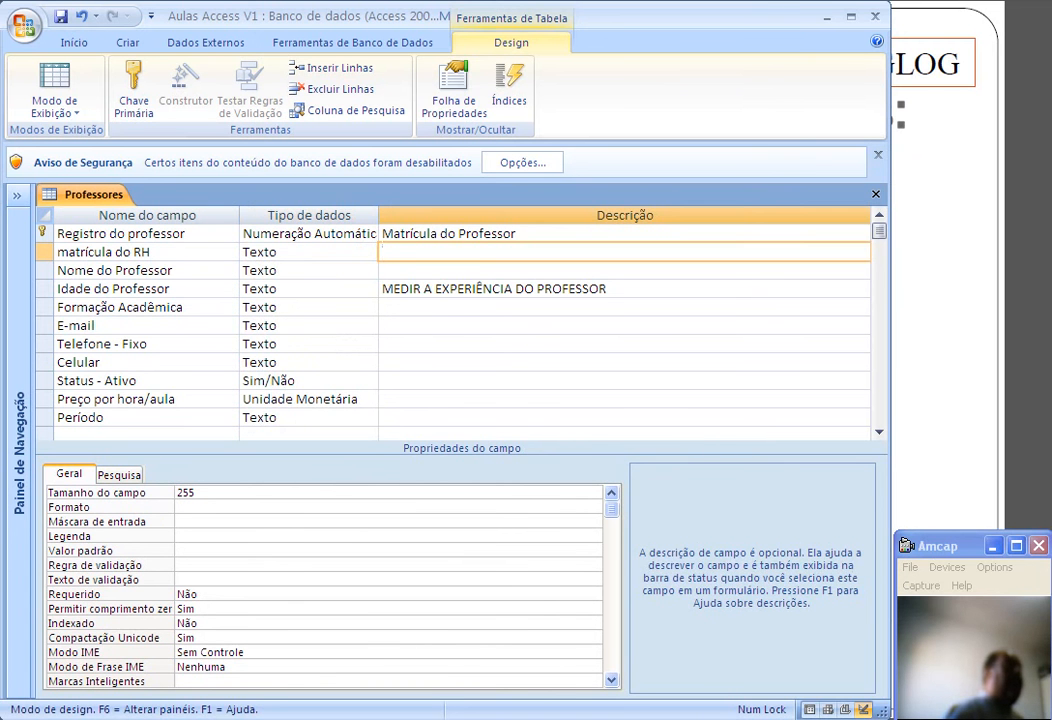
Enter "Importação de Dados" as the description of the matrícula do RH field.
{"action": "type", "text": "Impostação "}
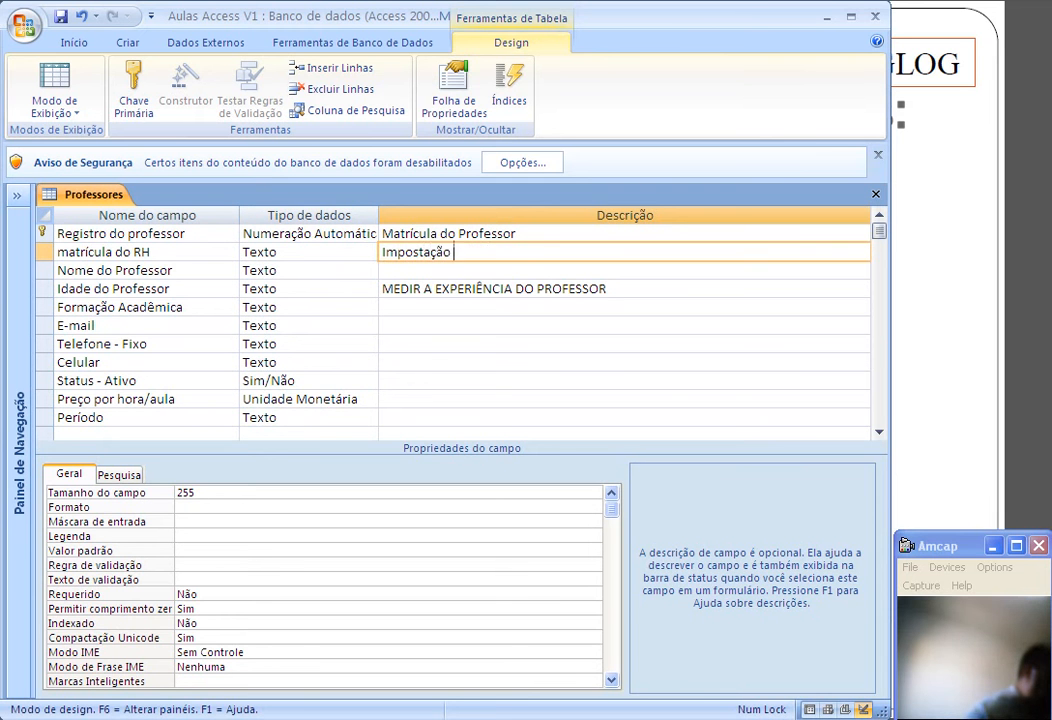
{"action": "type", "text": "de Dados"}
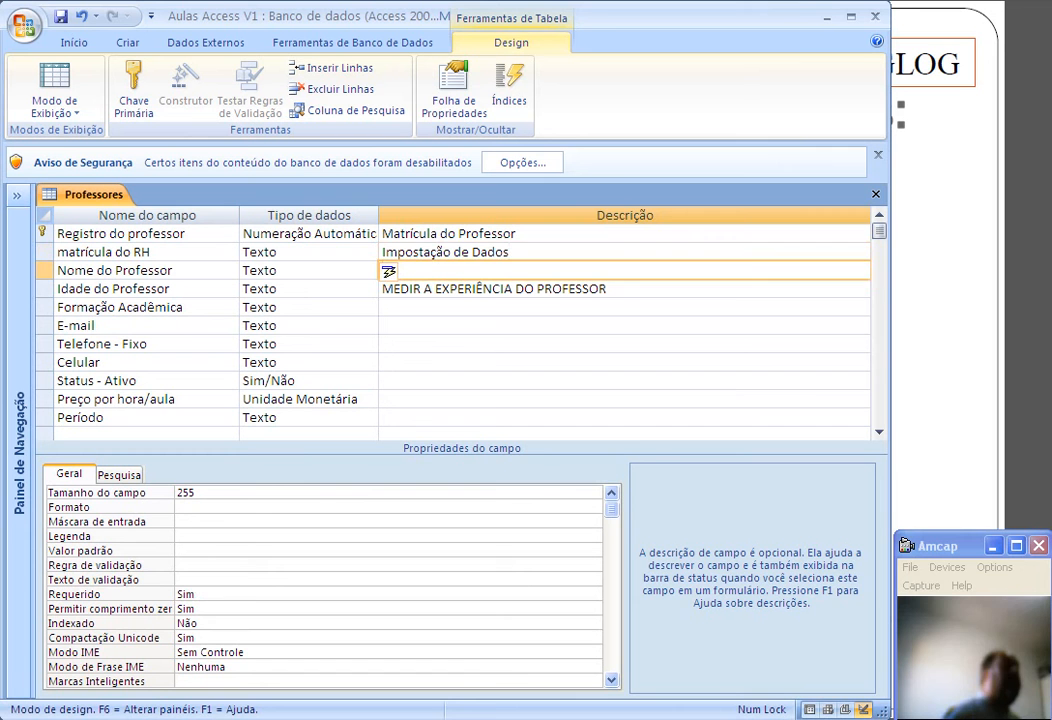
{"action": "key", "text": "BackSpace"}
{"action": "type", "text": "r"}
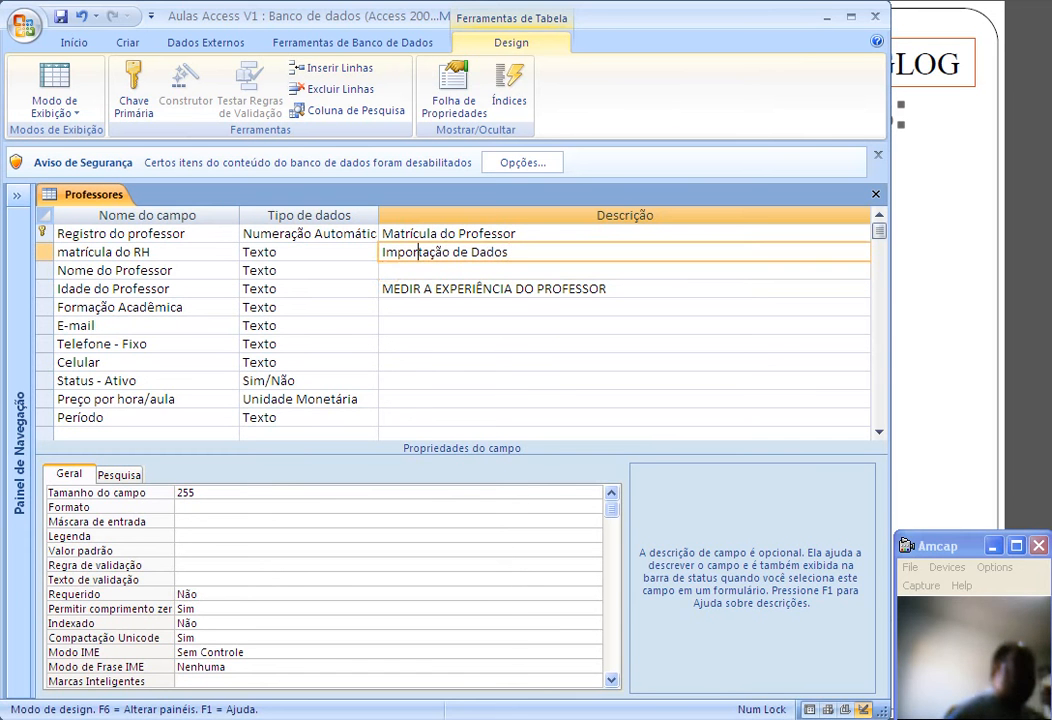
{"action": "left_click", "coordinate": [450, 271]}
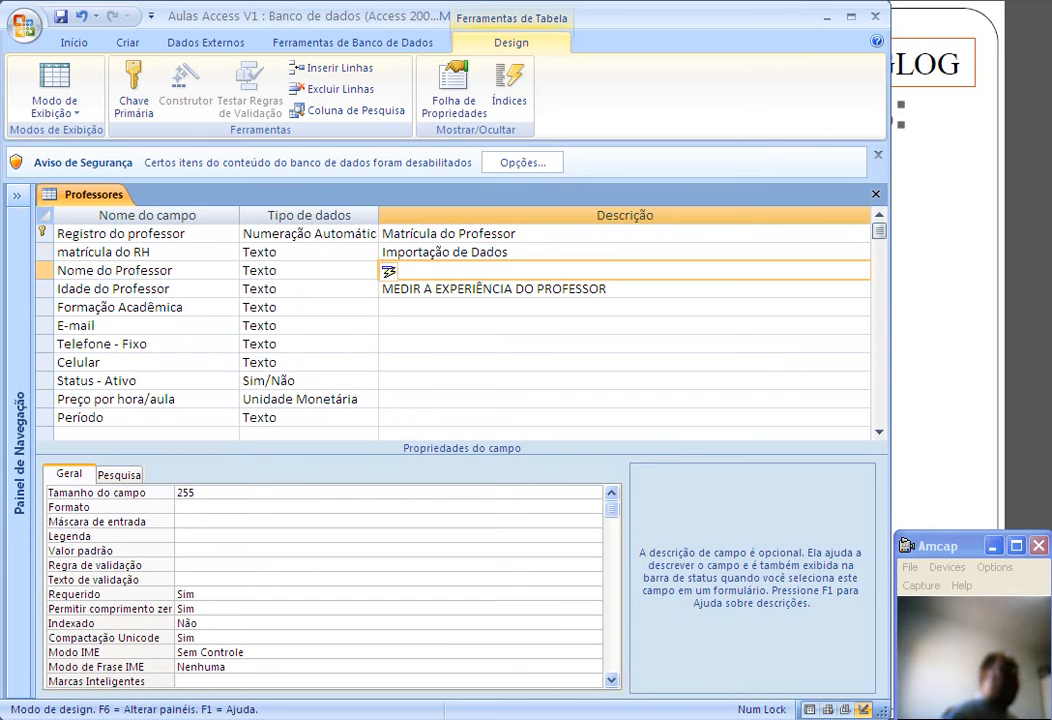
Capitalize the first letter of the new field's name so it reads "Matrícula do RH".
{"action": "left_click", "coordinate": [300, 233]}
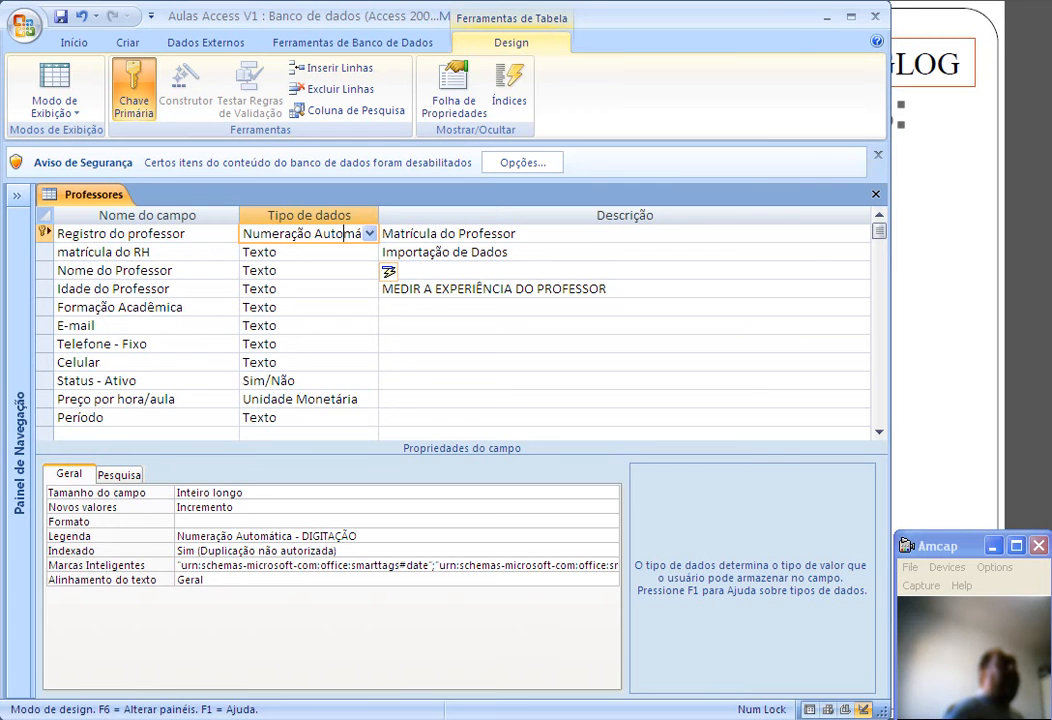
{"action": "left_click", "coordinate": [151, 252]}
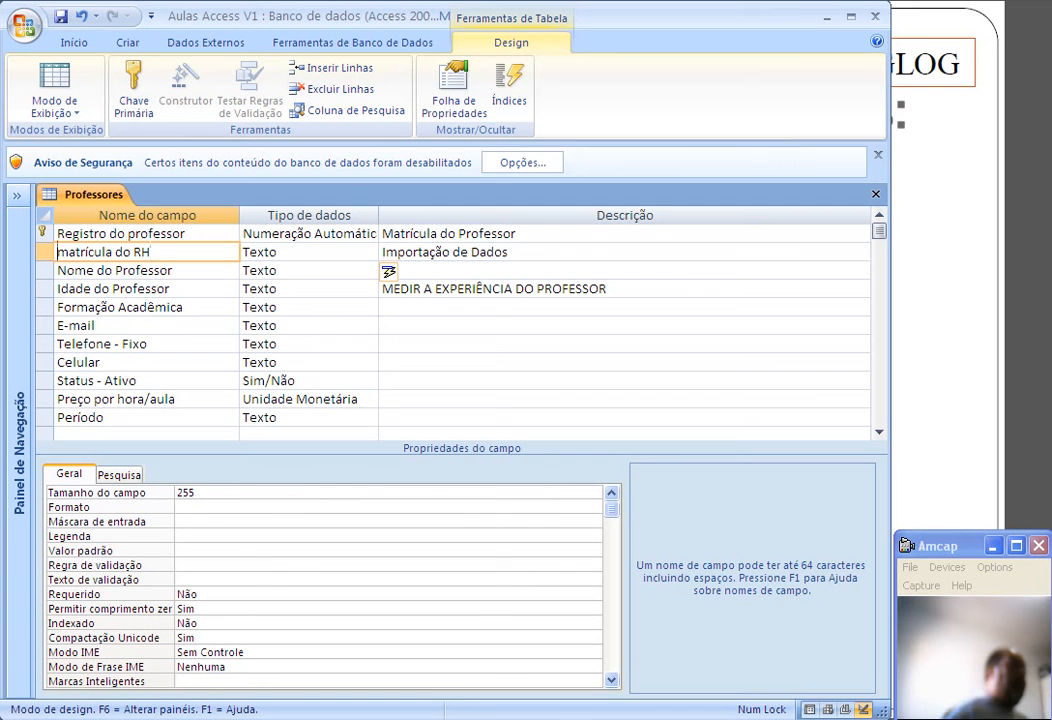
{"action": "key", "text": "Home"}
{"action": "key", "text": "Delete"}
{"action": "type", "text": "M"}
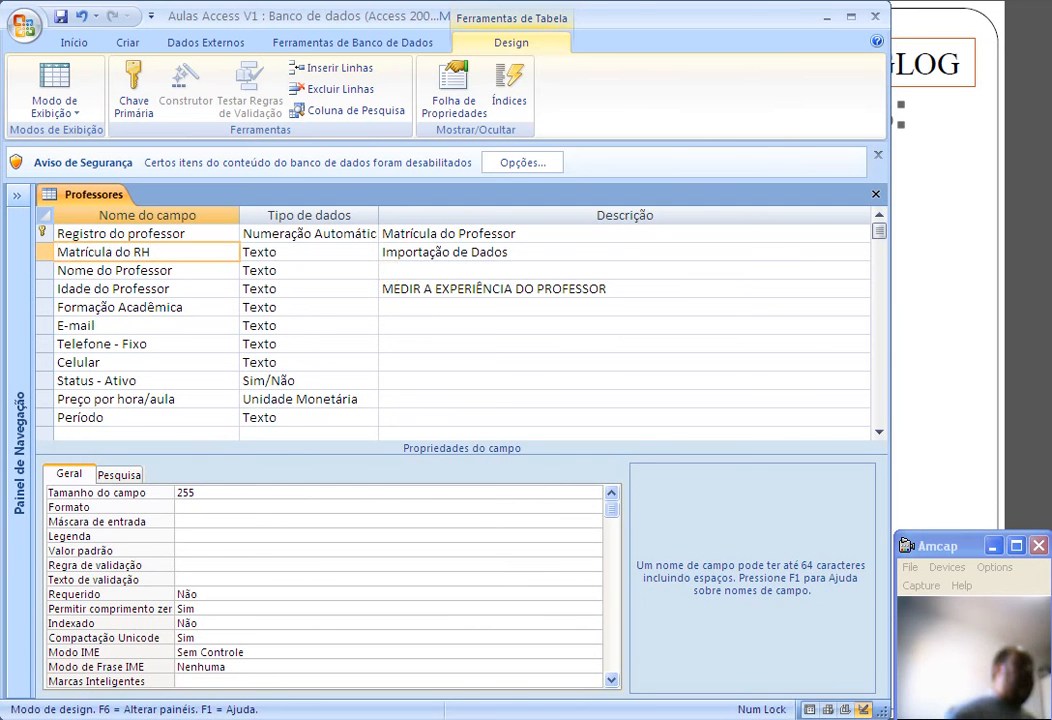
{"action": "left_click", "coordinate": [624, 270]}
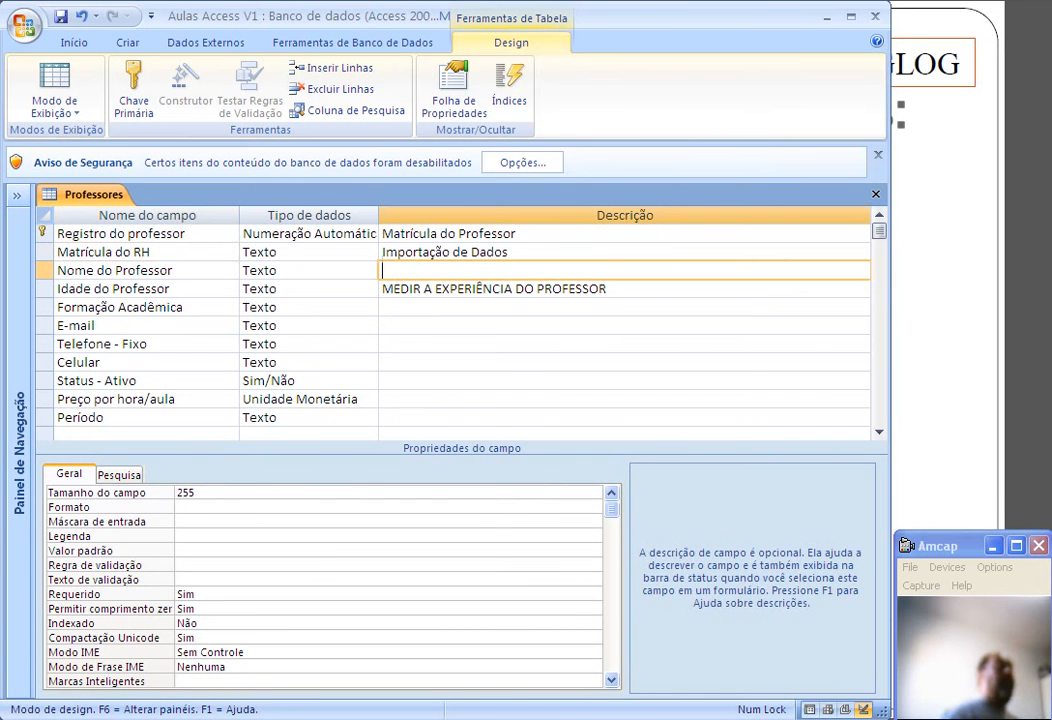
Compare the data types and properties of the Registro do professor, Matrícula do RH, Status - Ativo and Preço por hora/aula fields, consulting the properties slide.
{"action": "left_click", "coordinate": [345, 234]}
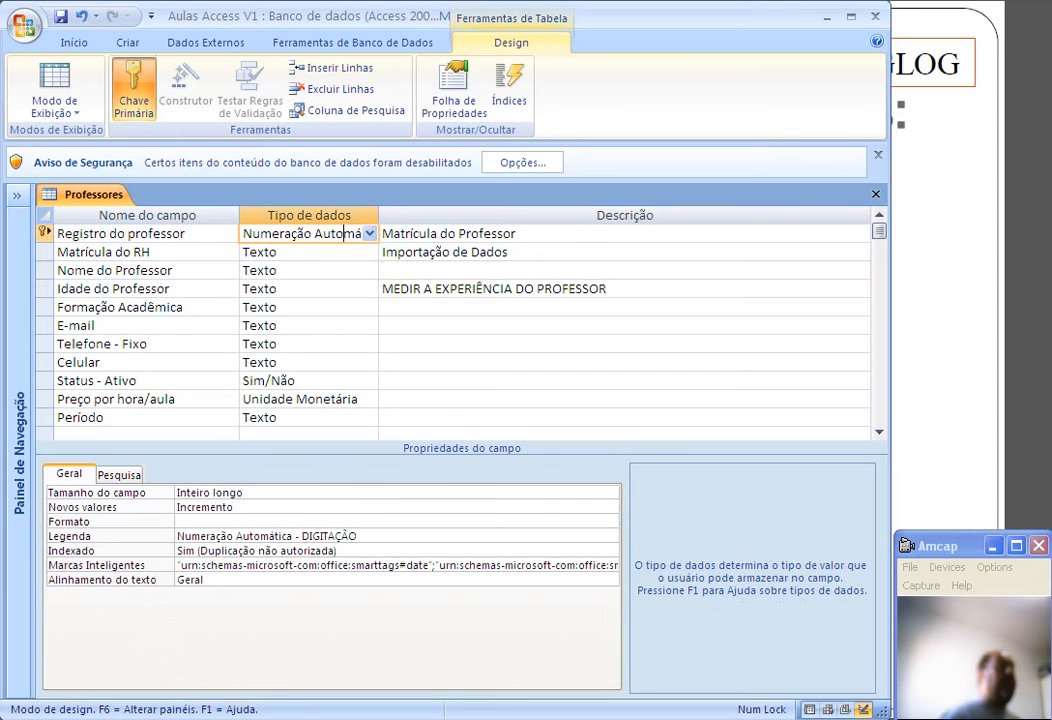
{"action": "left_click", "coordinate": [300, 252]}
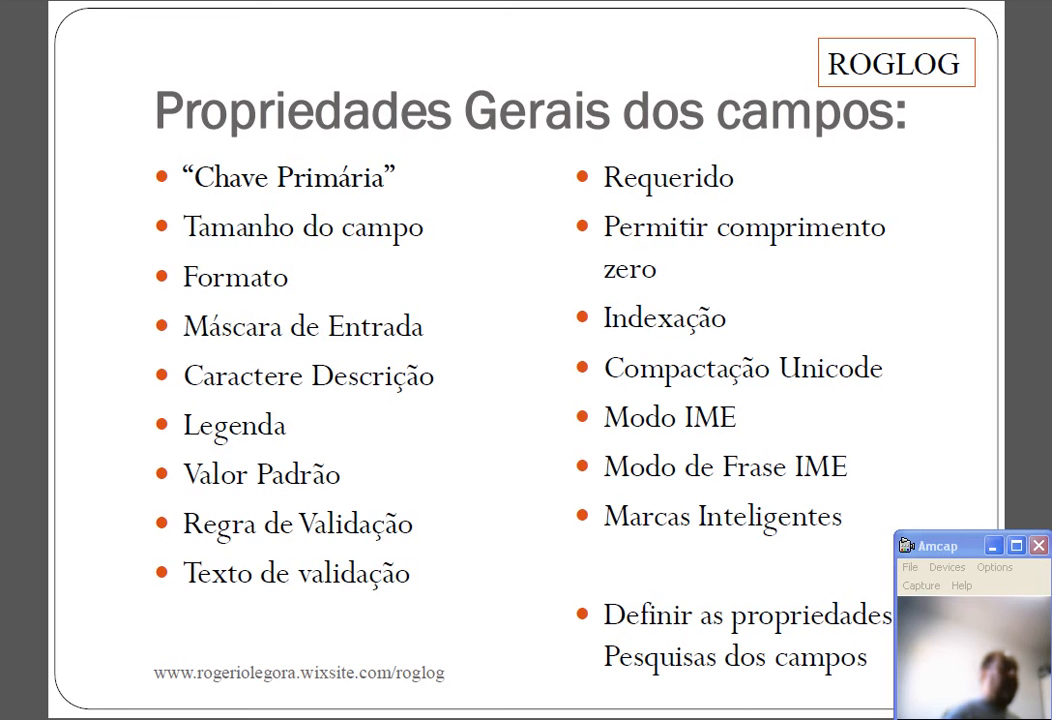
{"action": "key", "text": "alt+Tab"}
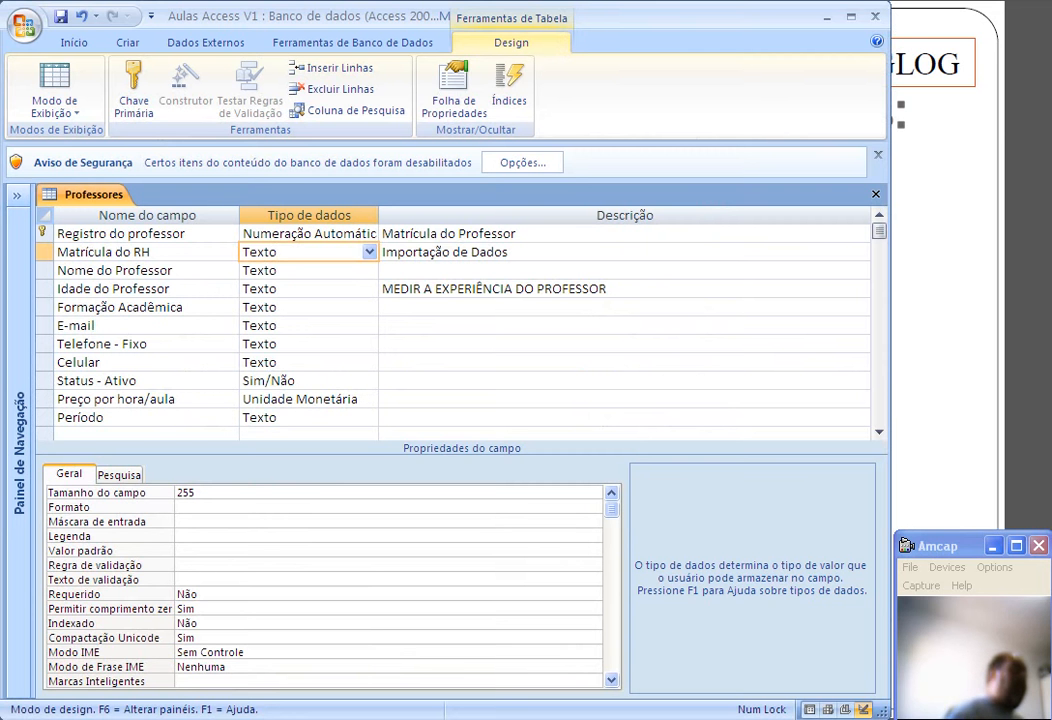
{"action": "left_click", "coordinate": [200, 521]}
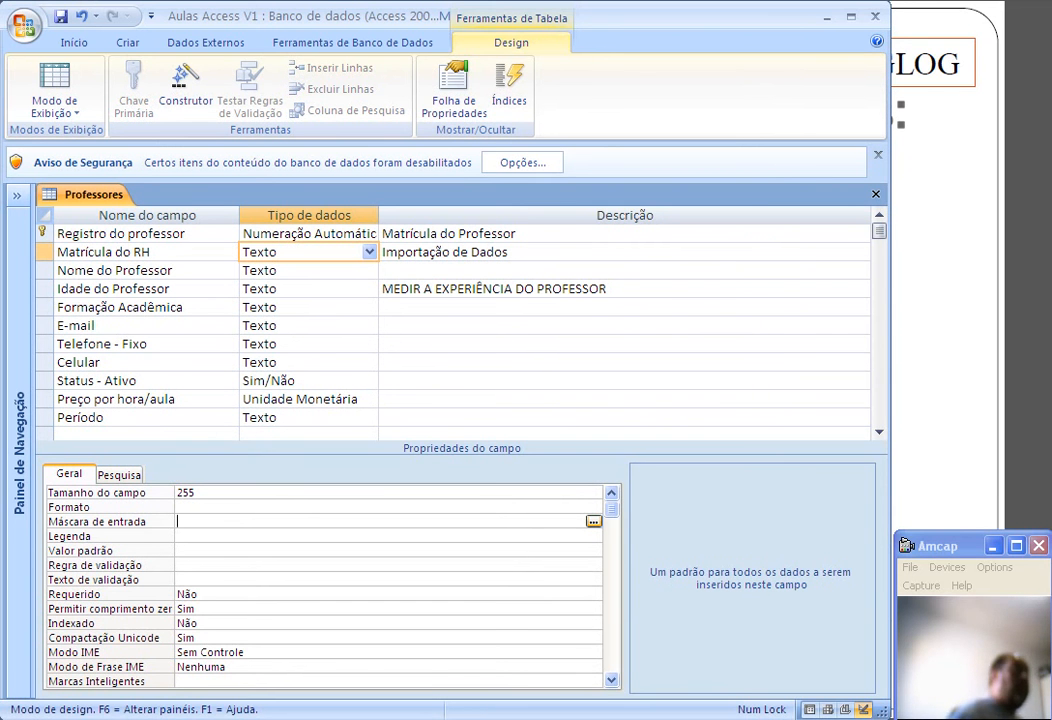
{"action": "left_click", "coordinate": [296, 381]}
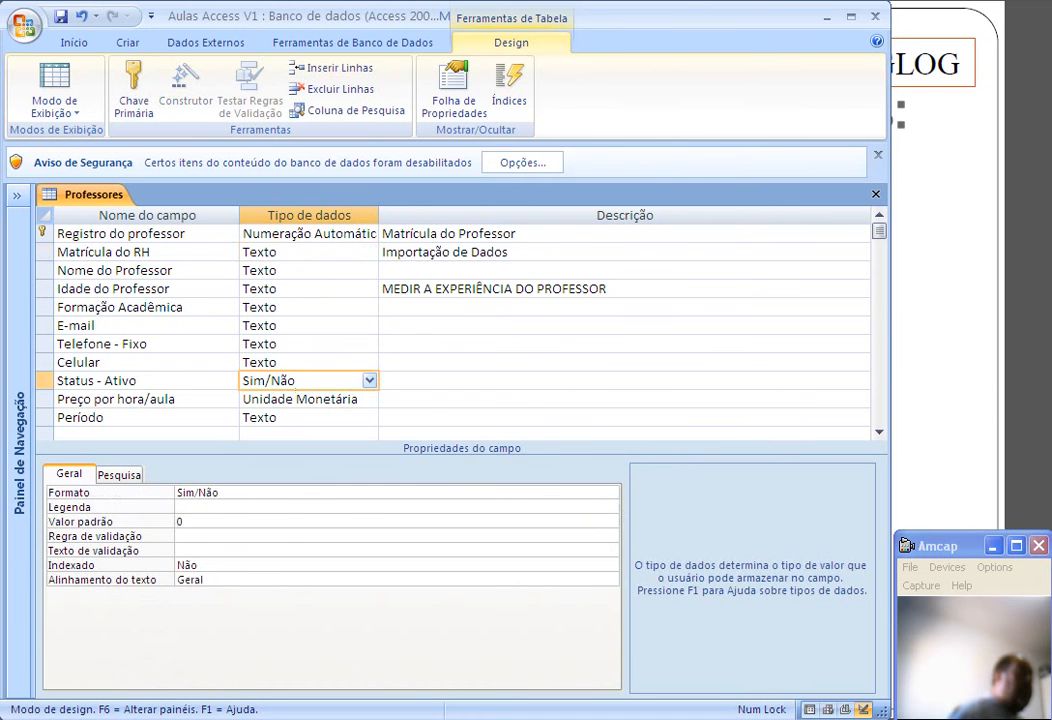
{"action": "left_click", "coordinate": [369, 399]}
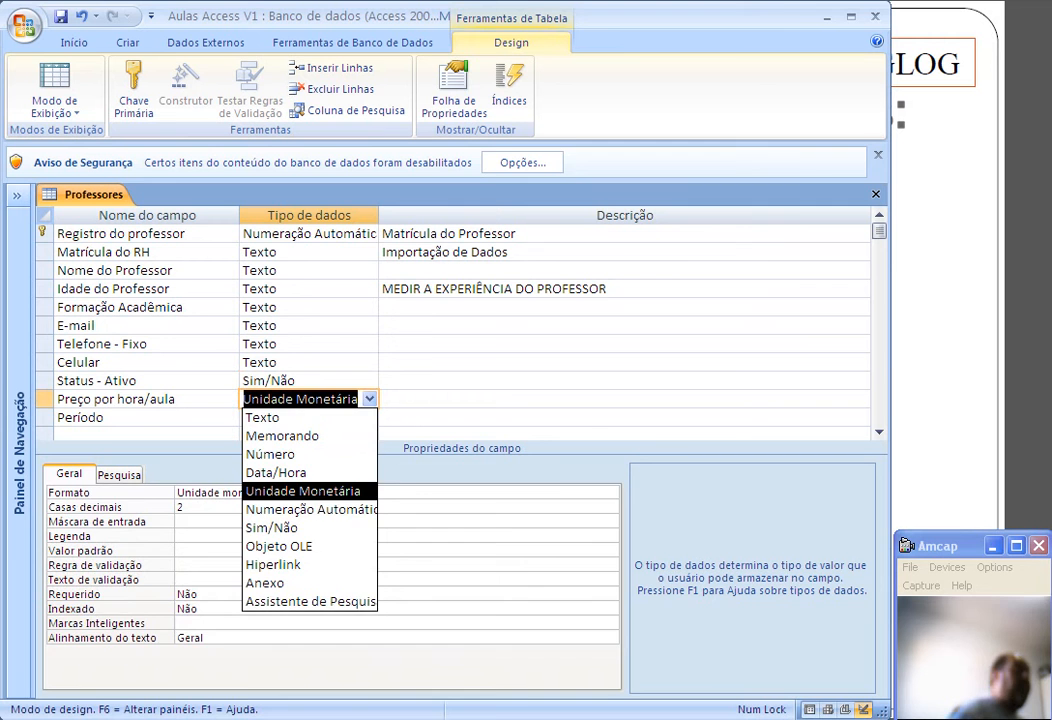
{"action": "left_click", "coordinate": [277, 252]}
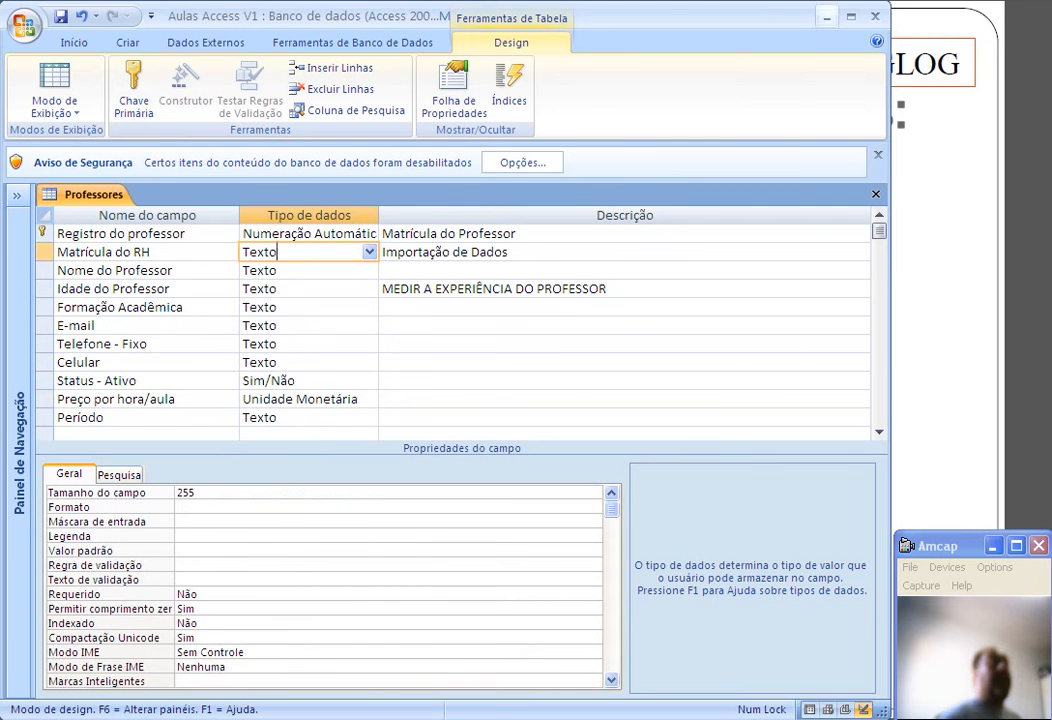
Go through the general properties of the Matrícula do RH field from Tamanho do campo to Texto de validação, checking them against the slide.
{"action": "key", "text": "alt+Tab"}
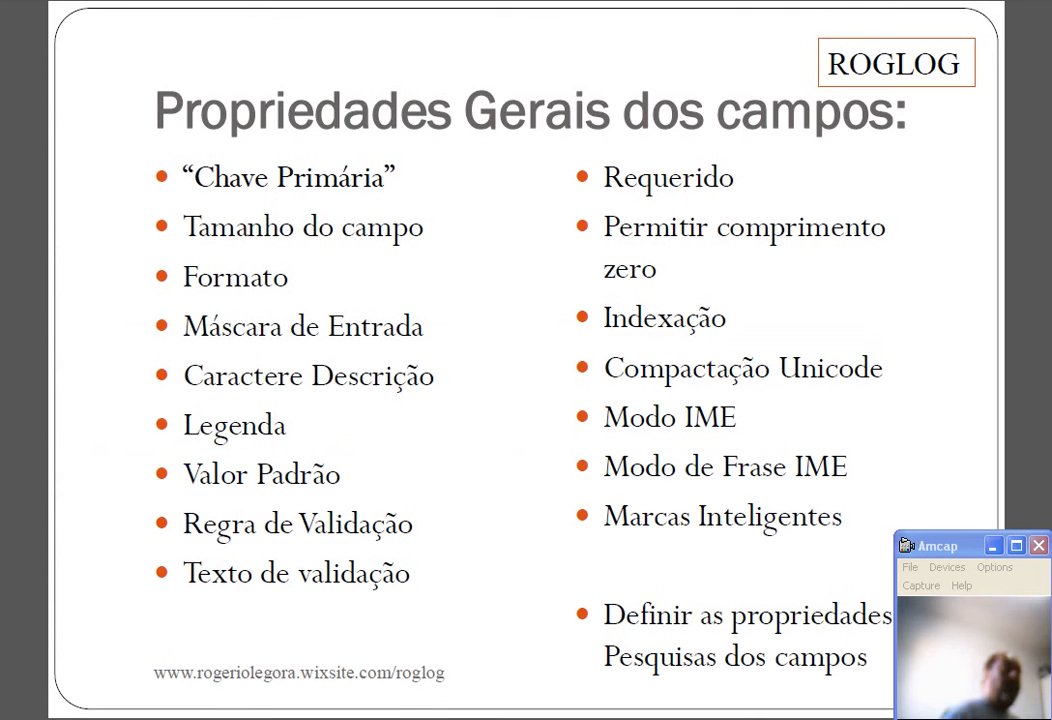
{"action": "key", "text": "alt+Tab"}
{"action": "key", "text": "alt+Down"}
{"action": "key", "text": "Escape"}
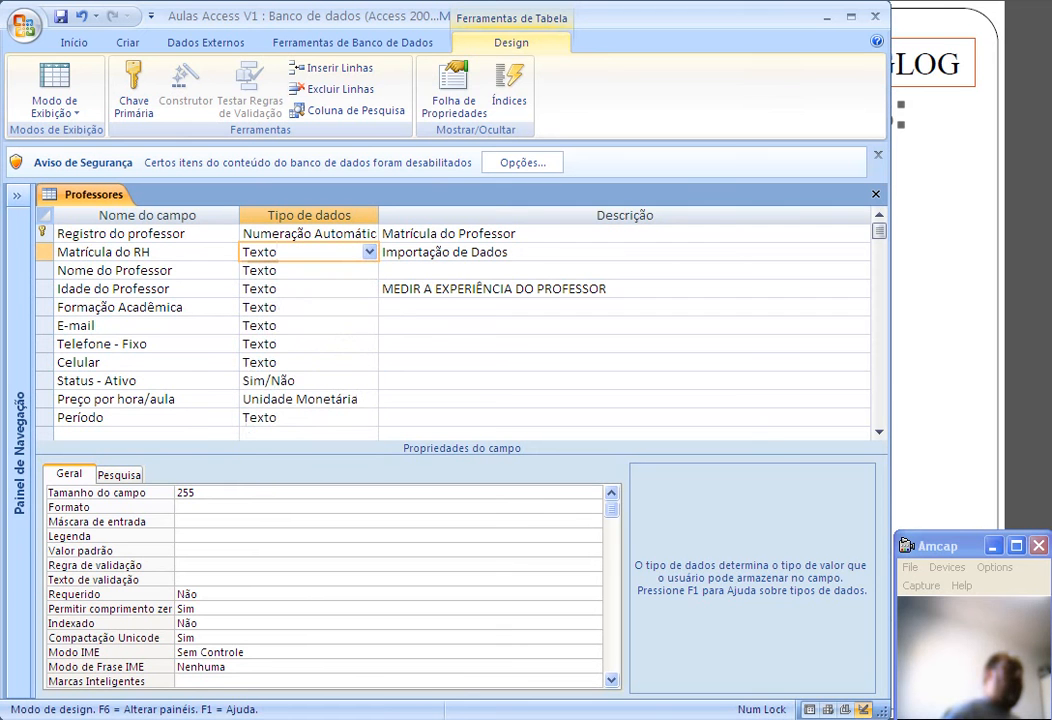
{"action": "key", "text": "F6"}
{"action": "key", "text": "Down"}
{"action": "key", "text": "Down"}
{"action": "key", "text": "Down"}
{"action": "key", "text": "Up"}
{"action": "key", "text": "Up"}
{"action": "key", "text": "Up"}
{"action": "key", "text": "Down"}
{"action": "key", "text": "Down"}
{"action": "key", "text": "Down"}
{"action": "key", "text": "Down"}
{"action": "key", "text": "Down"}
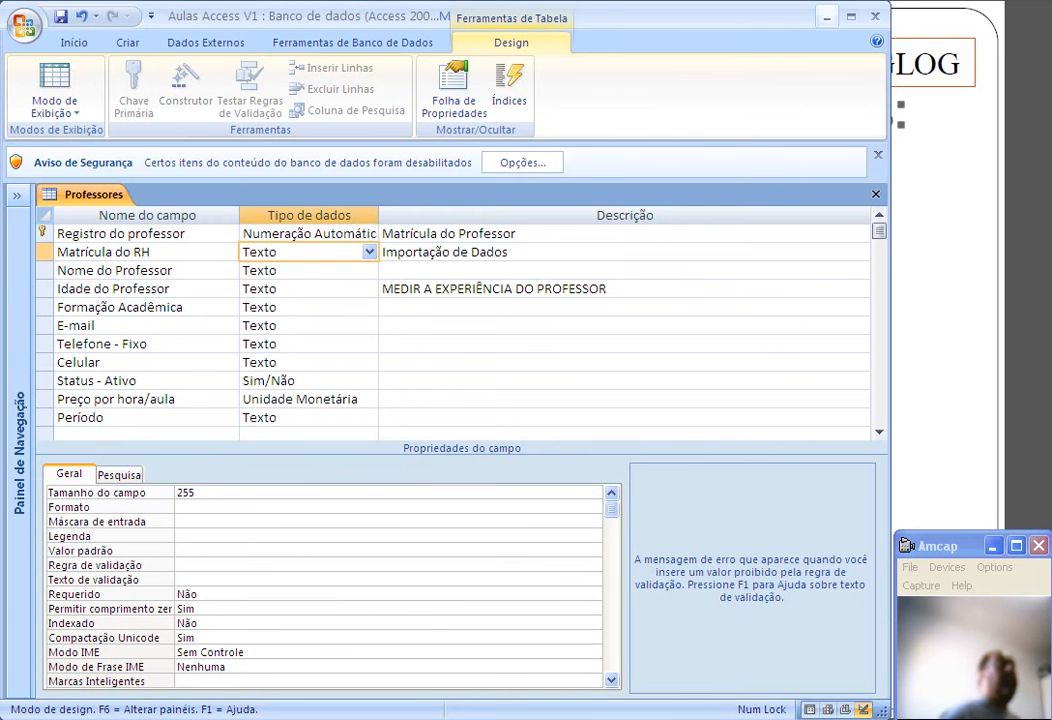
{"action": "left_click", "coordinate": [826, 17]}
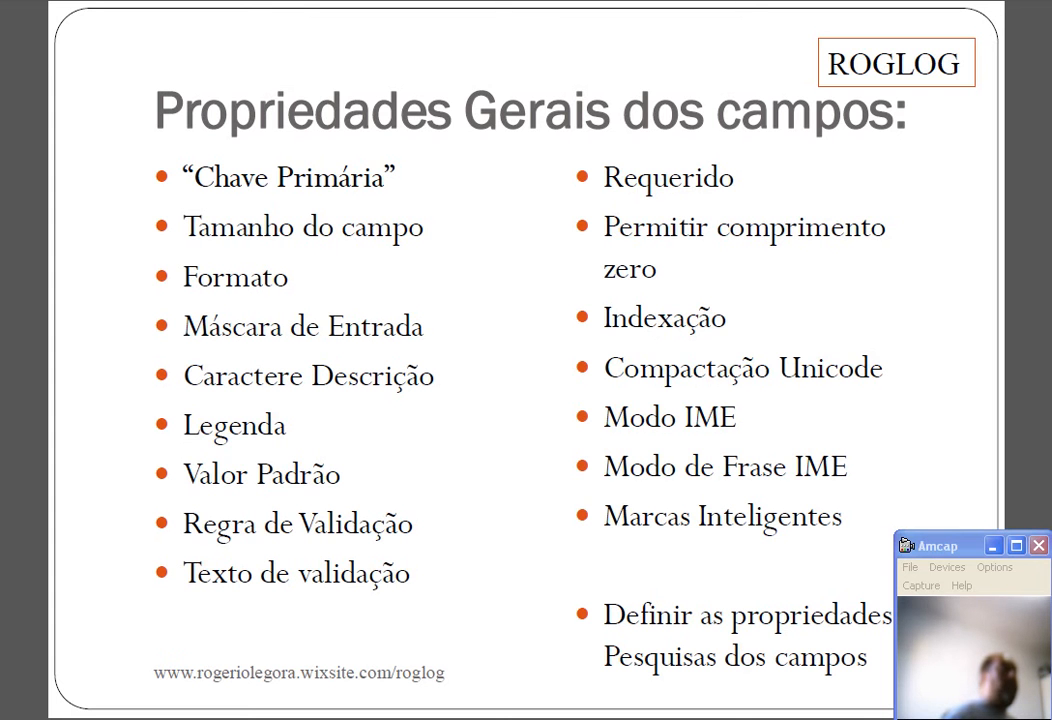
Inspect the Telefone - Fixo field's input mask and call up its mask wizard, declining to save the table.
{"action": "key", "text": "alt+Tab"}
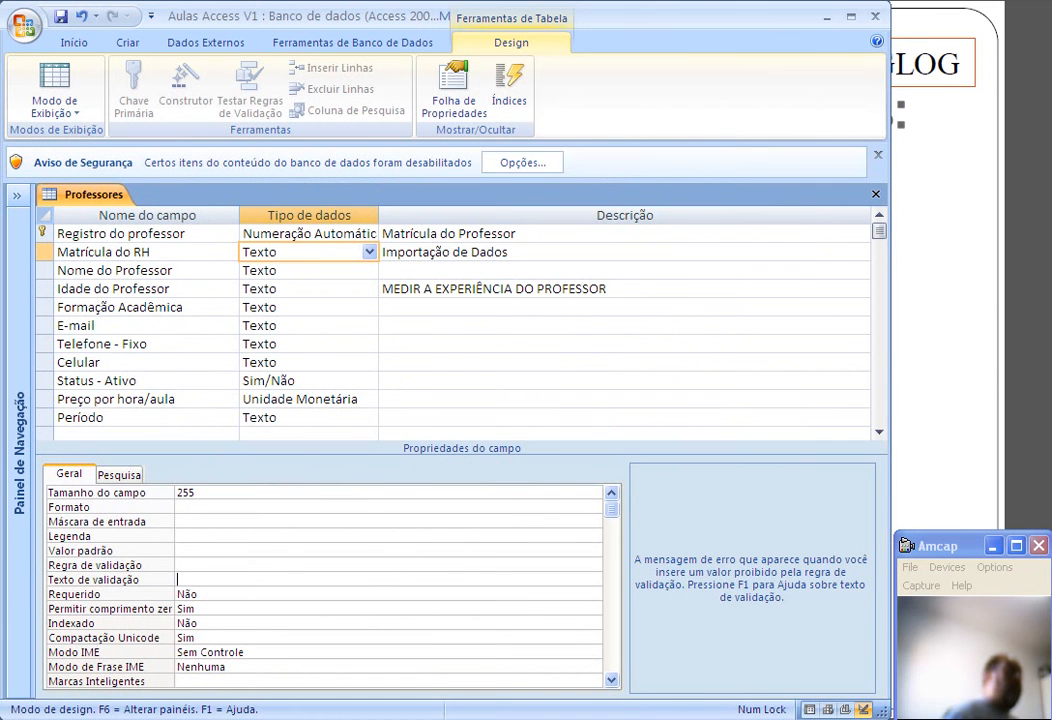
{"action": "left_click", "coordinate": [296, 344]}
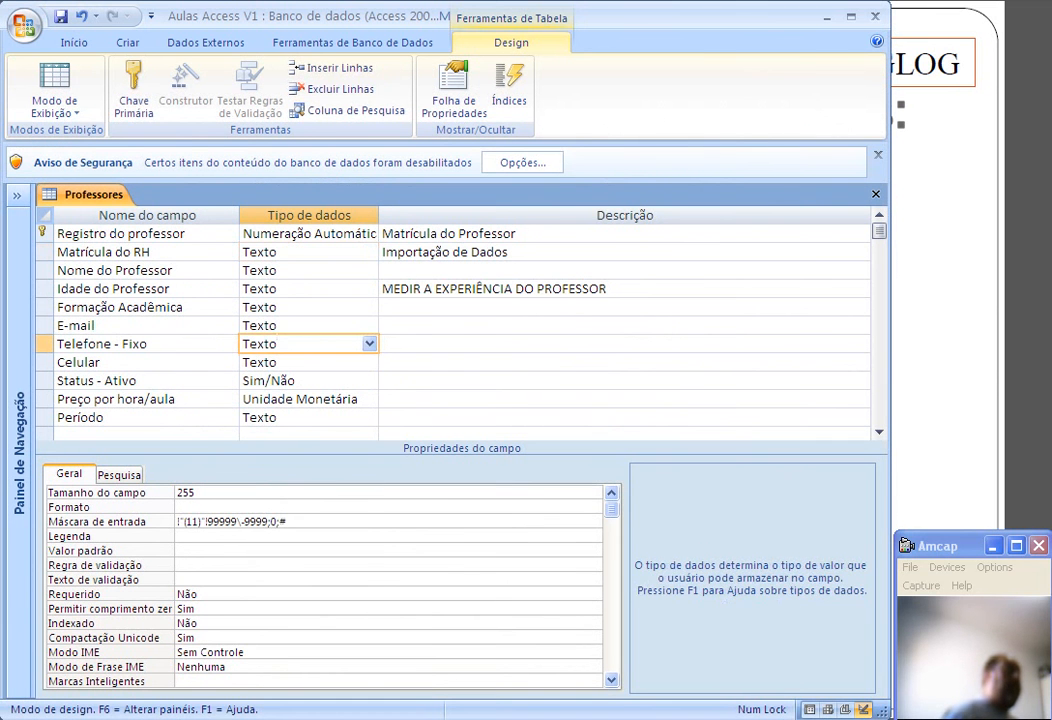
{"action": "left_click", "coordinate": [290, 522]}
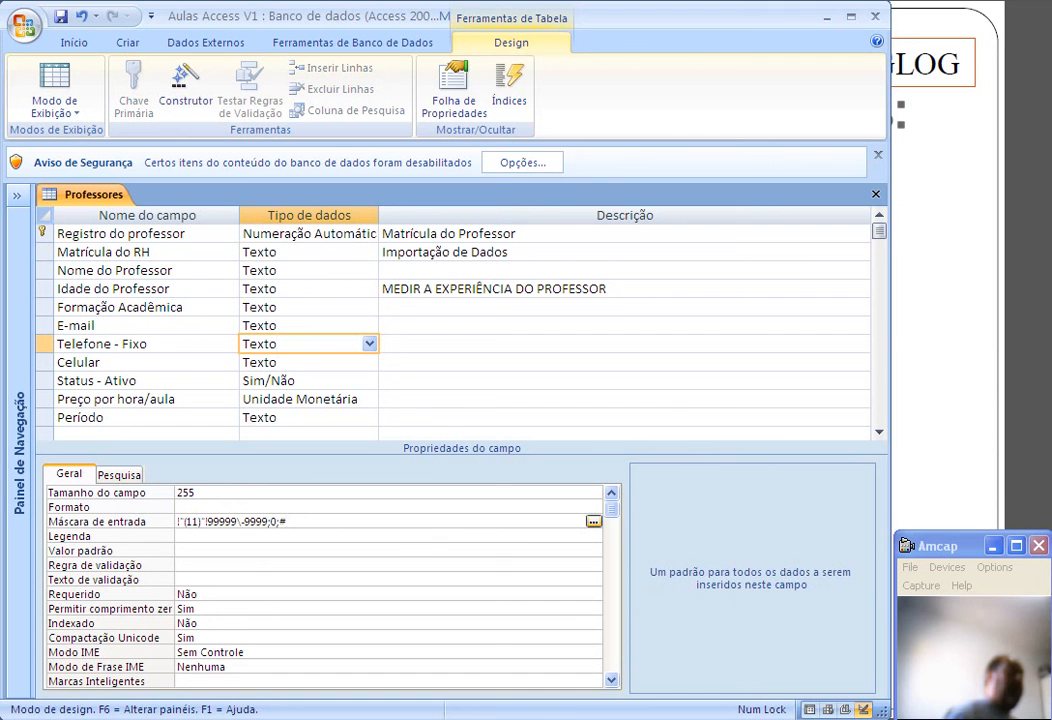
{"action": "left_click", "coordinate": [593, 521]}
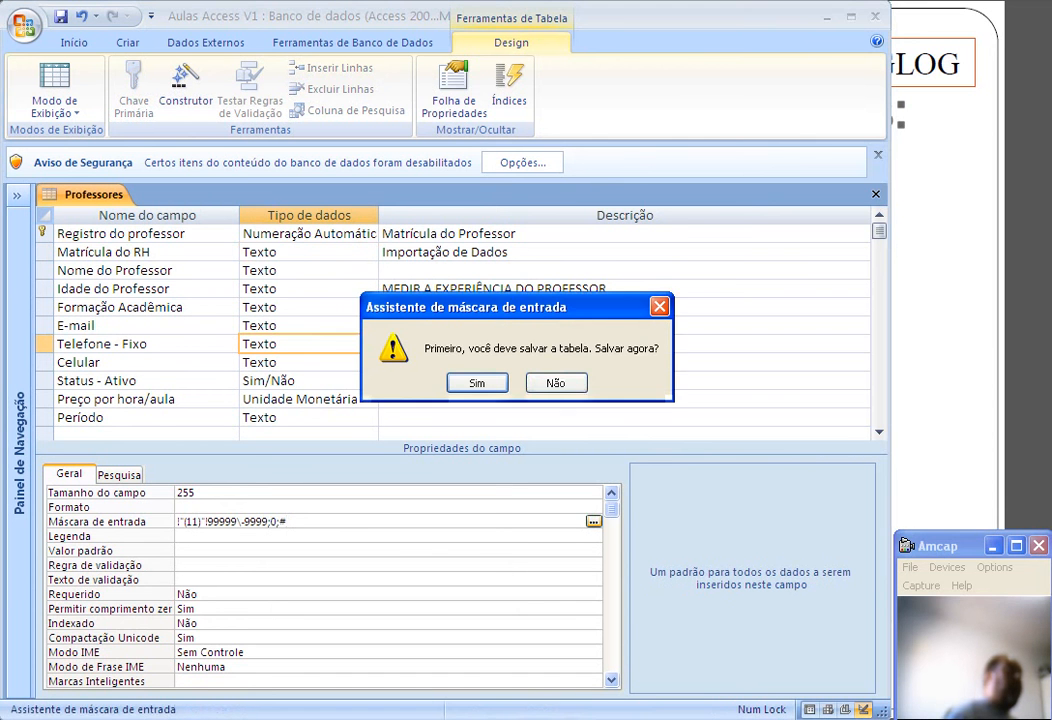
{"action": "left_click", "coordinate": [556, 383]}
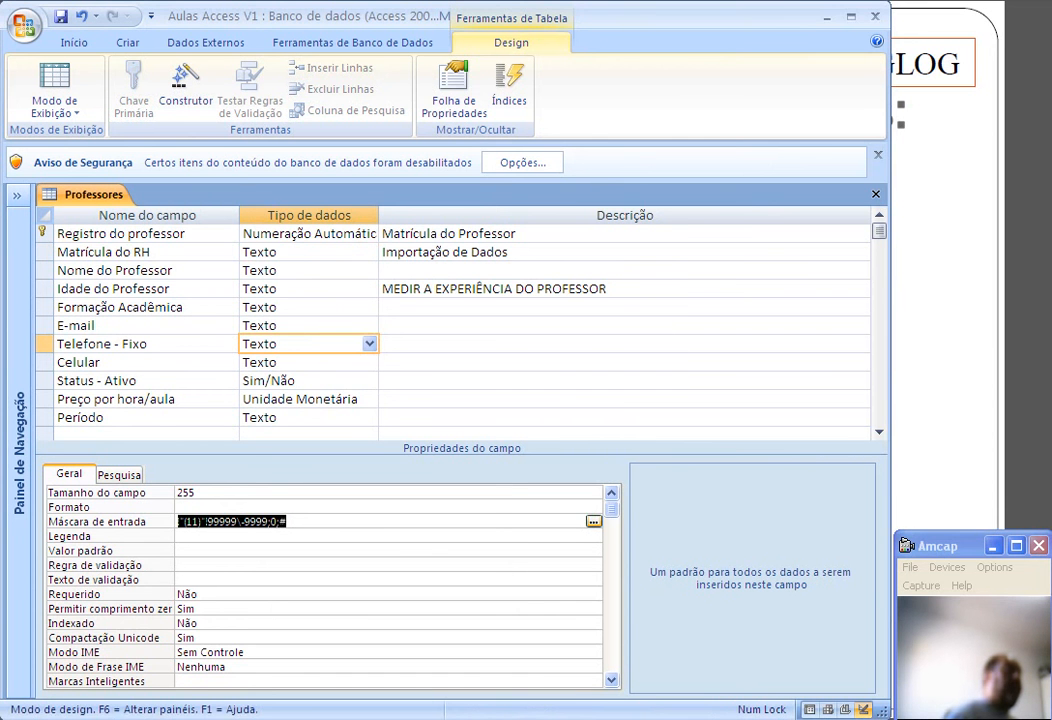
{"action": "left_click", "coordinate": [560, 344]}
Consult the general field properties slide and examine the Formato and Tamanho do campo properties of the Telefone - Fixo field.
{"action": "left_click", "coordinate": [826, 16]}
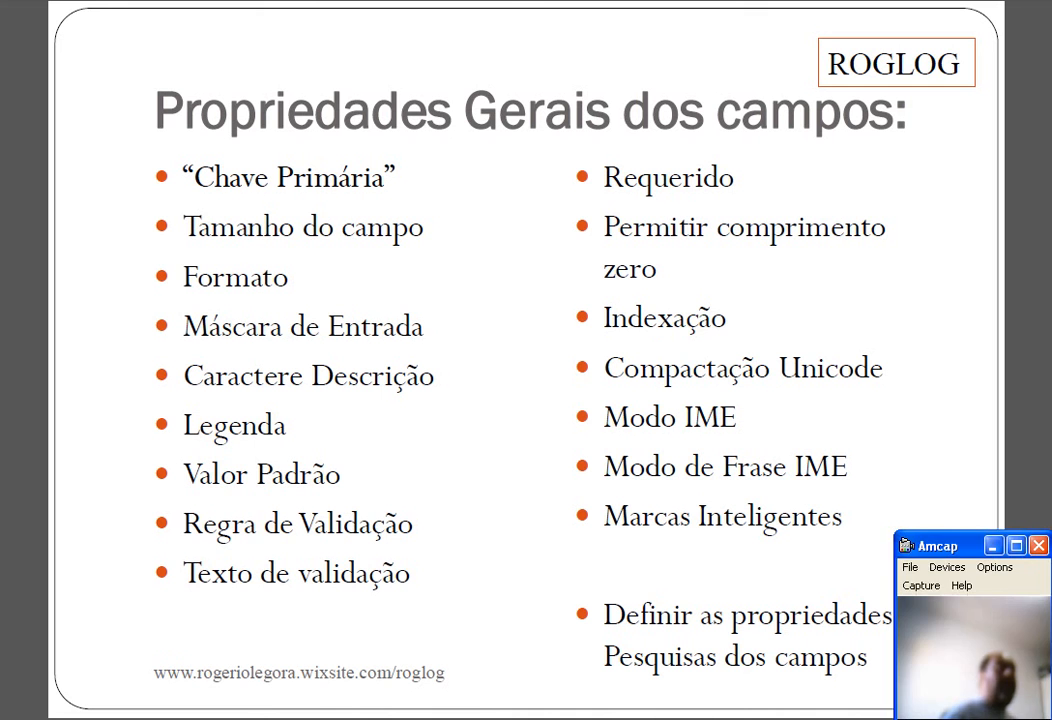
{"action": "left_click", "coordinate": [993, 546]}
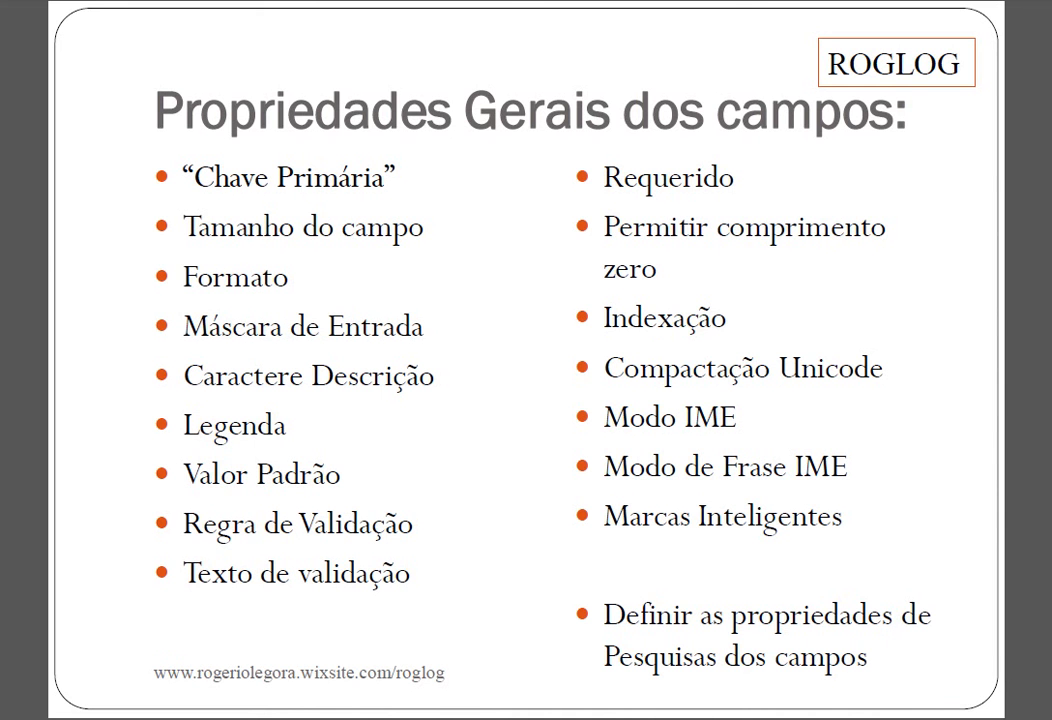
{"action": "key", "text": "alt+Tab"}
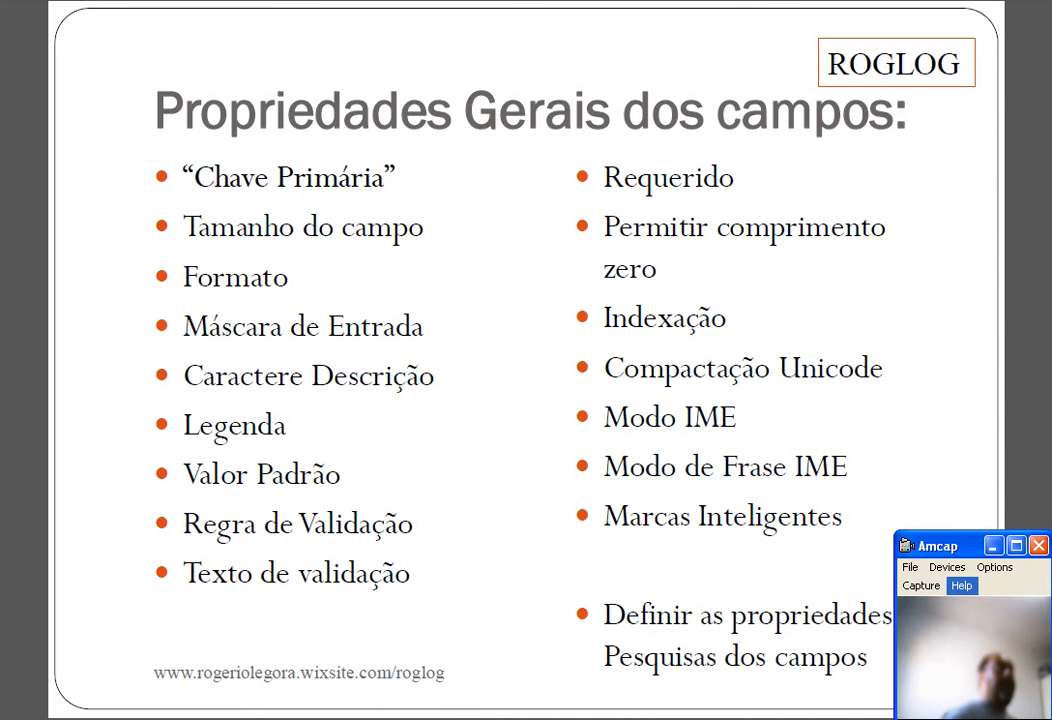
{"action": "key", "text": "alt+Tab"}
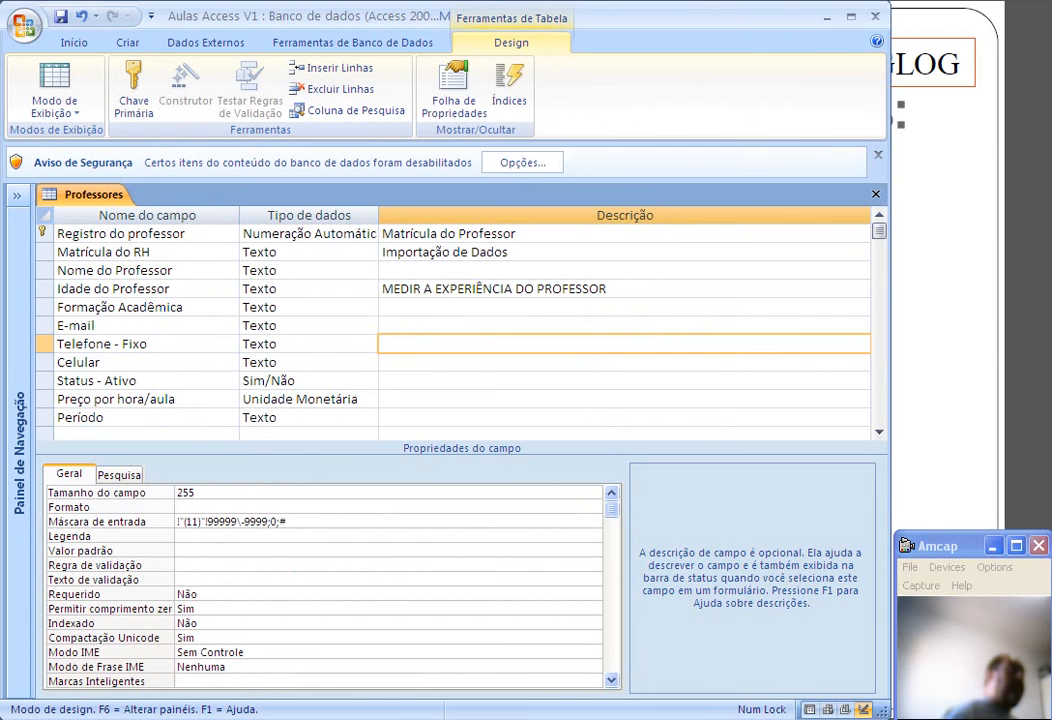
{"action": "left_click", "coordinate": [210, 507]}
{"action": "left_click", "coordinate": [196, 493]}
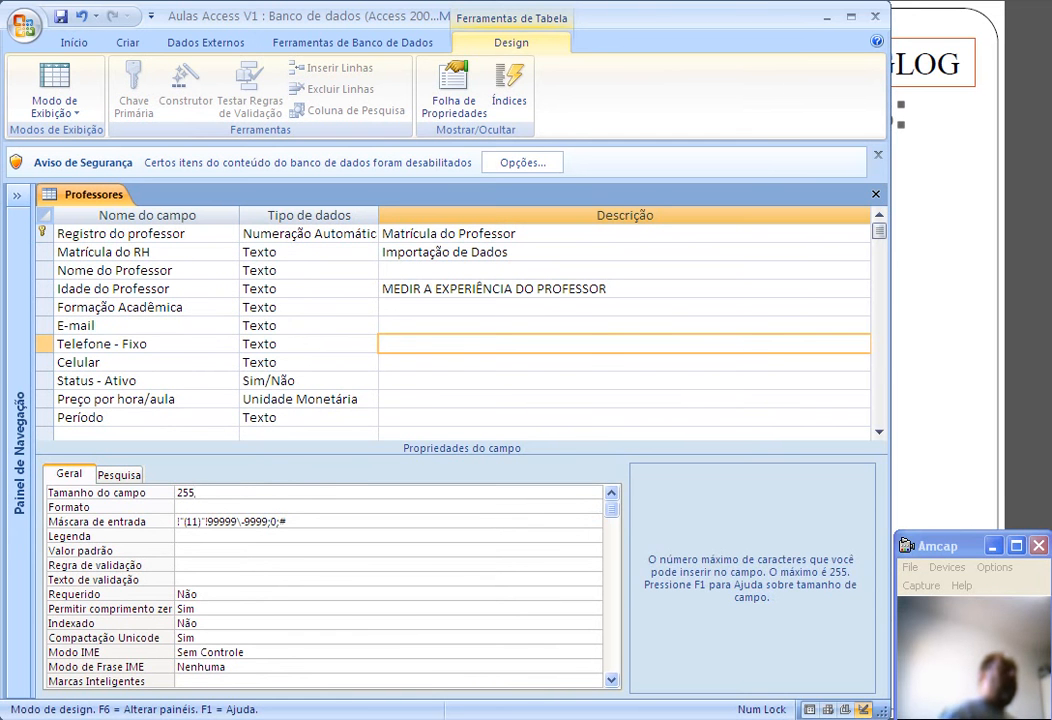
Compare the general properties of the Nome do Professor, Matrícula do RH, Idade do Professor, Telefone - Fixo and E-mail fields.
{"action": "left_click", "coordinate": [278, 270]}
{"action": "left_click", "coordinate": [450, 270]}
{"action": "left_click", "coordinate": [160, 252]}
{"action": "left_click", "coordinate": [171, 289]}
{"action": "left_click", "coordinate": [157, 344]}
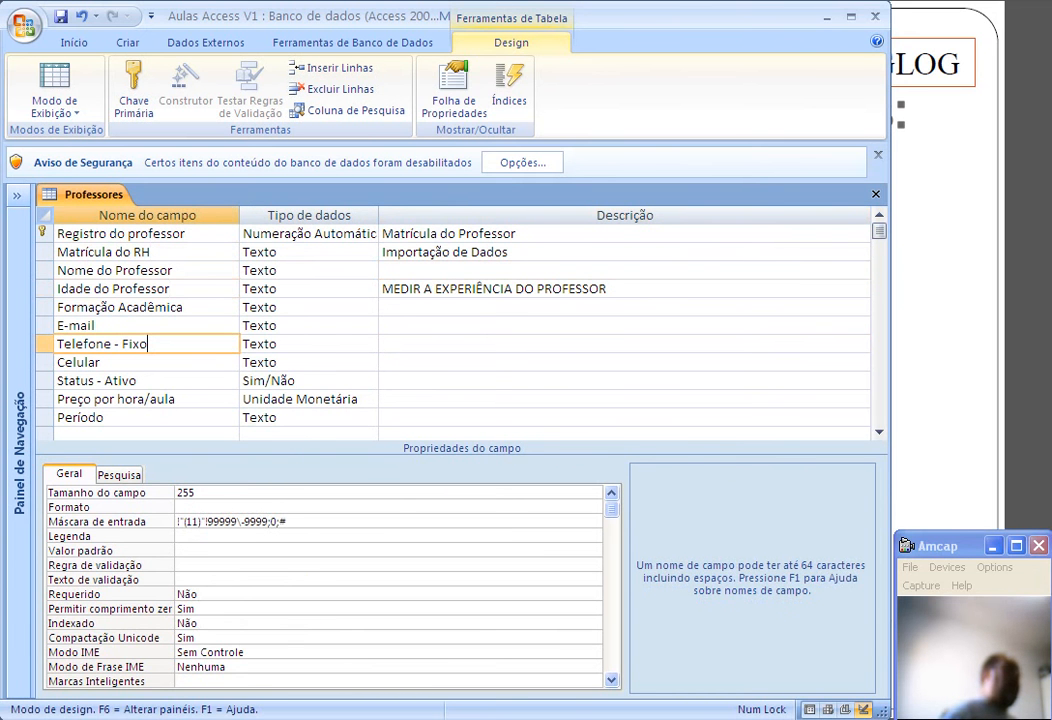
{"action": "left_click", "coordinate": [290, 269]}
{"action": "left_click", "coordinate": [290, 326]}
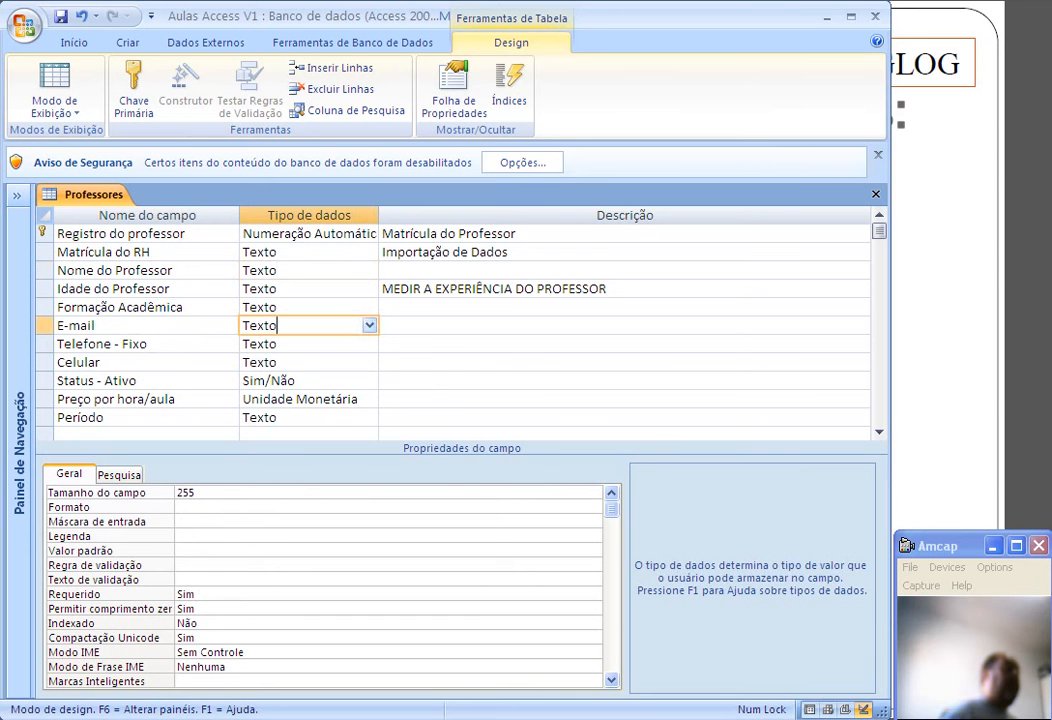
Examine the Celular field's input mask, validation rule, zero-length, Modo IME and default value properties, and view the available display modes.
{"action": "left_click", "coordinate": [290, 362]}
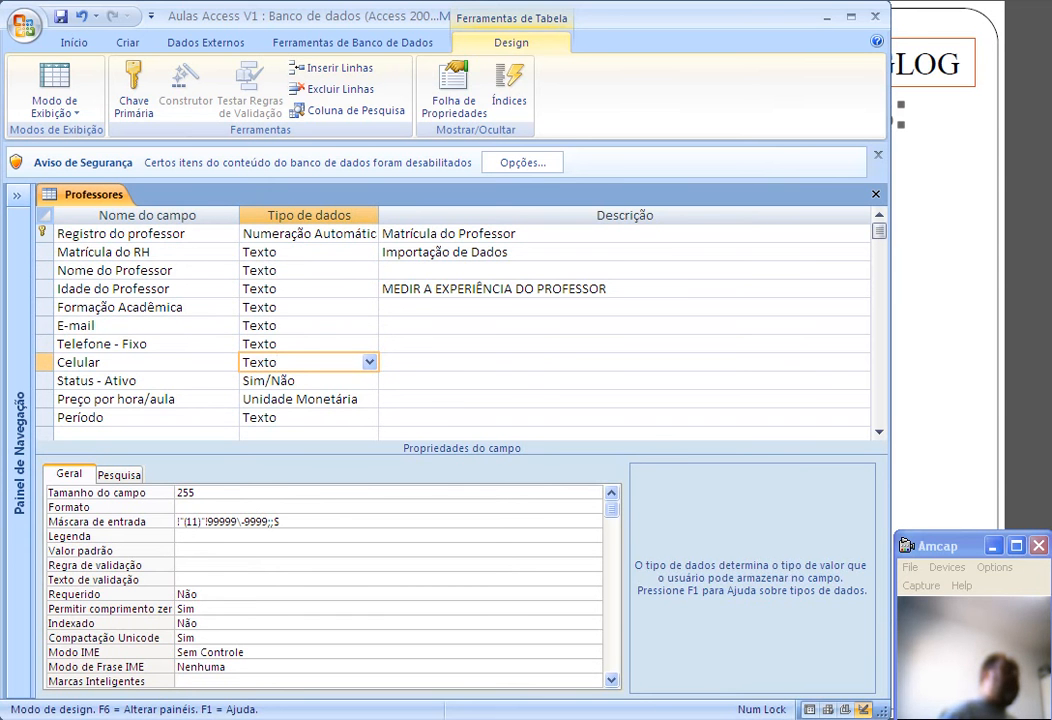
{"action": "left_click", "coordinate": [290, 522]}
{"action": "left_click", "coordinate": [290, 565]}
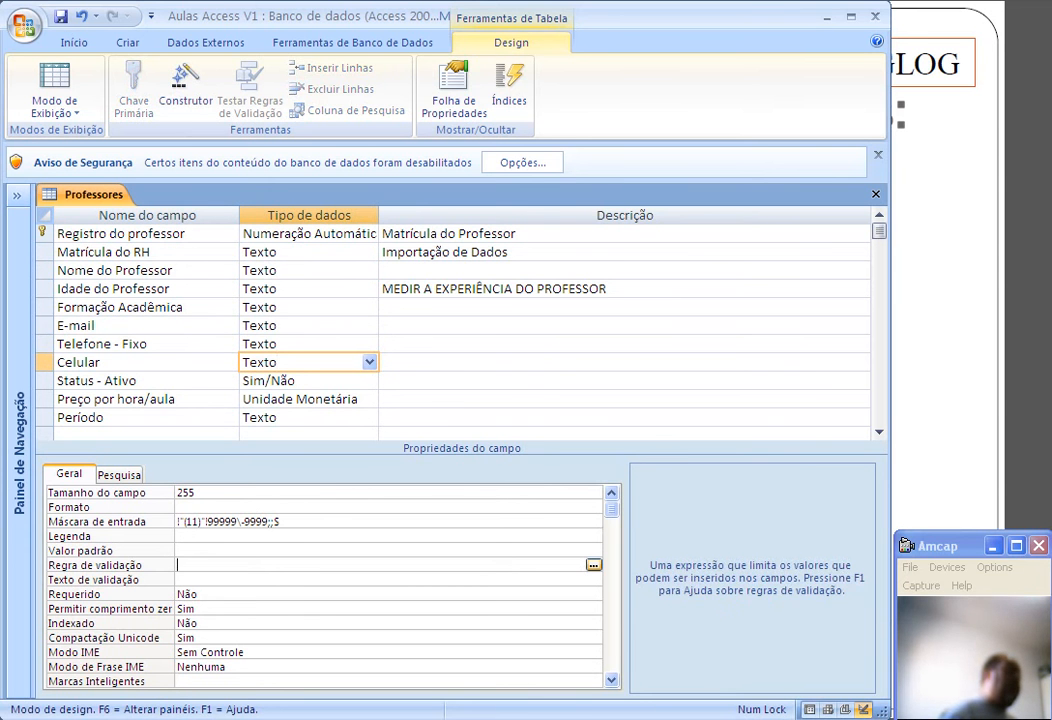
{"action": "left_click", "coordinate": [290, 609]}
{"action": "left_click", "coordinate": [290, 652]}
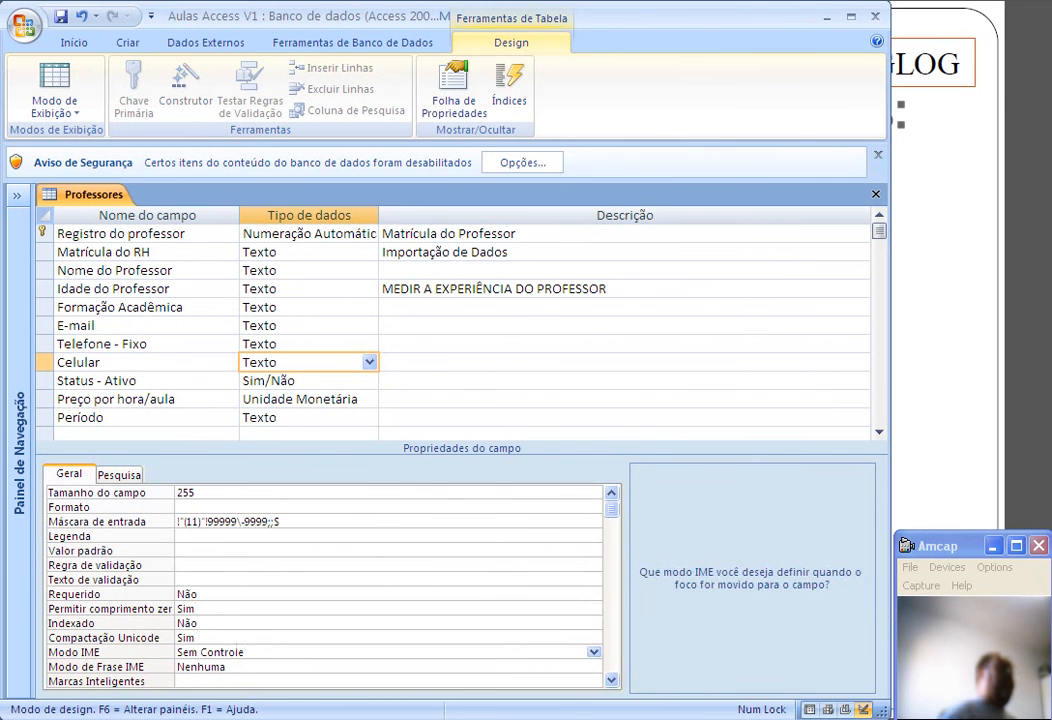
{"action": "left_click", "coordinate": [201, 551]}
{"action": "left_click", "coordinate": [54, 106]}
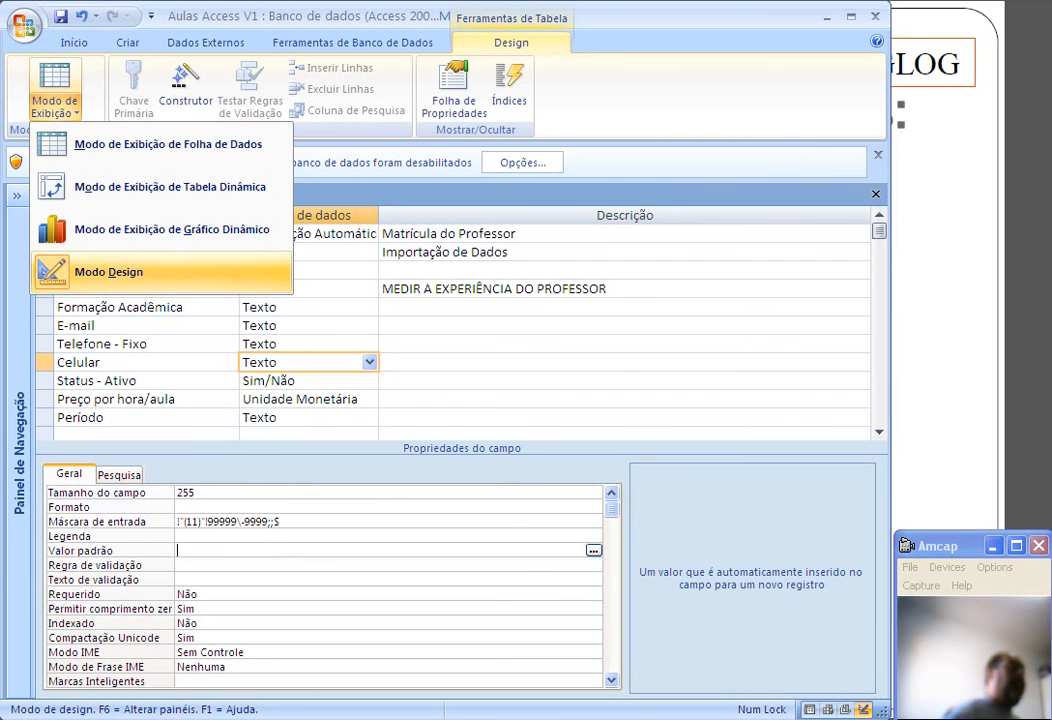
{"action": "left_click", "coordinate": [54, 106]}
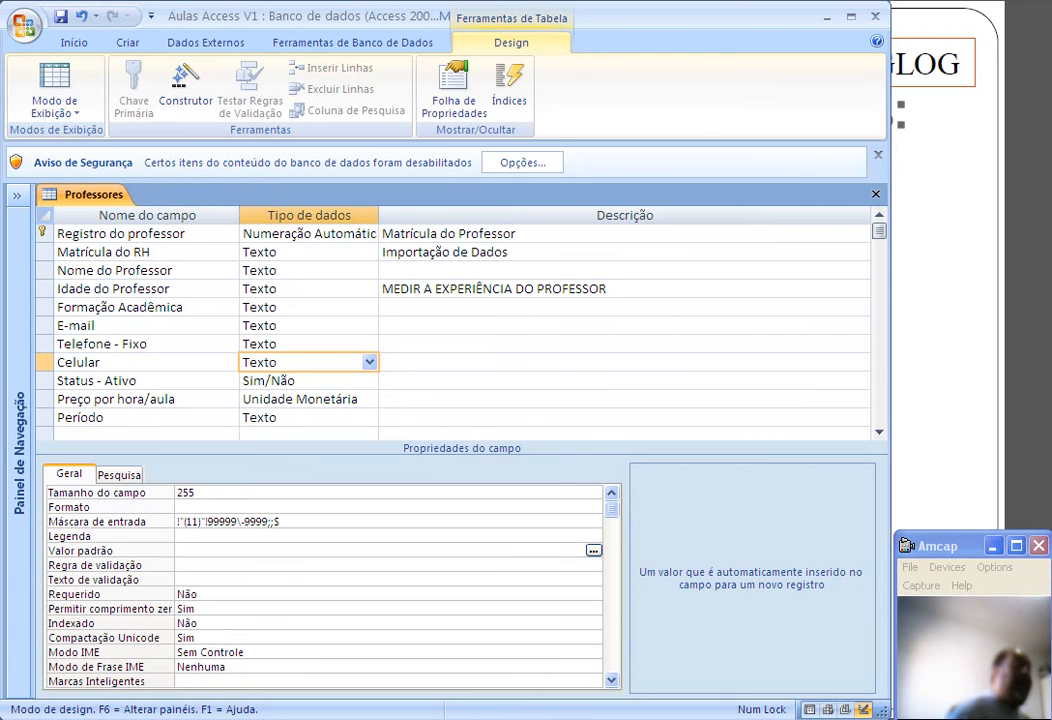
Widen the Tipo de dados column to fit Numeração Automática in full and save the Professores table.
{"action": "left_click_drag", "start_coordinate": [378, 215], "coordinate": [452, 215]}
{"action": "left_click", "coordinate": [560, 307]}
{"action": "left_click", "coordinate": [61, 16]}
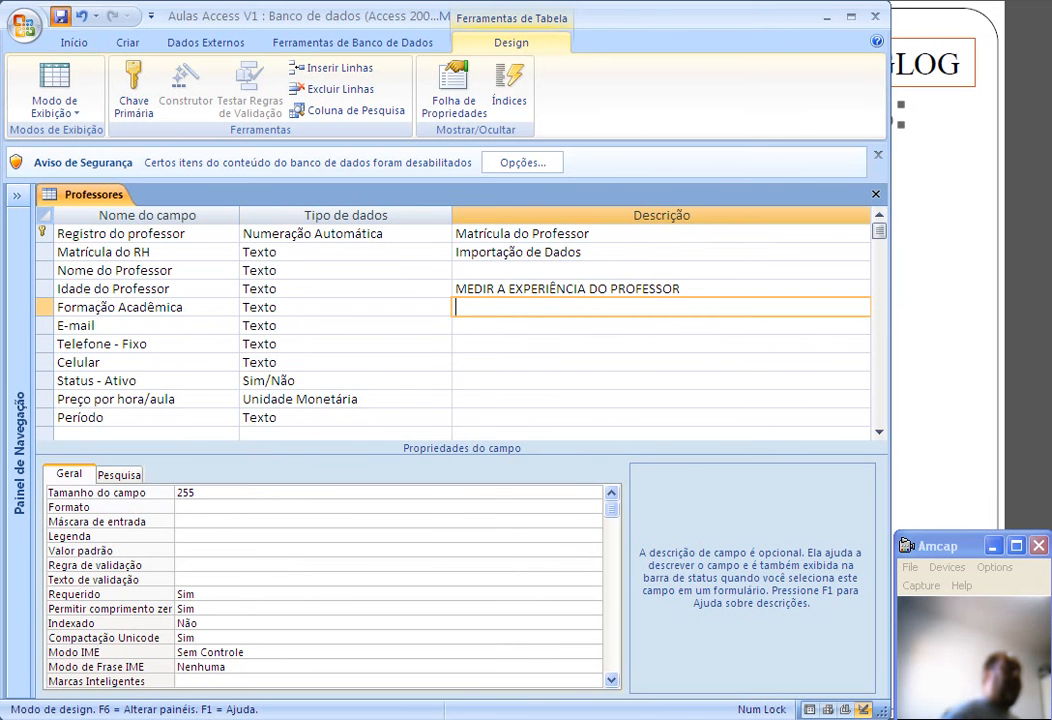
Switch to the presentation and review the general field properties slide and the Folha de Propriedades slide.
{"action": "left_click", "coordinate": [827, 16]}
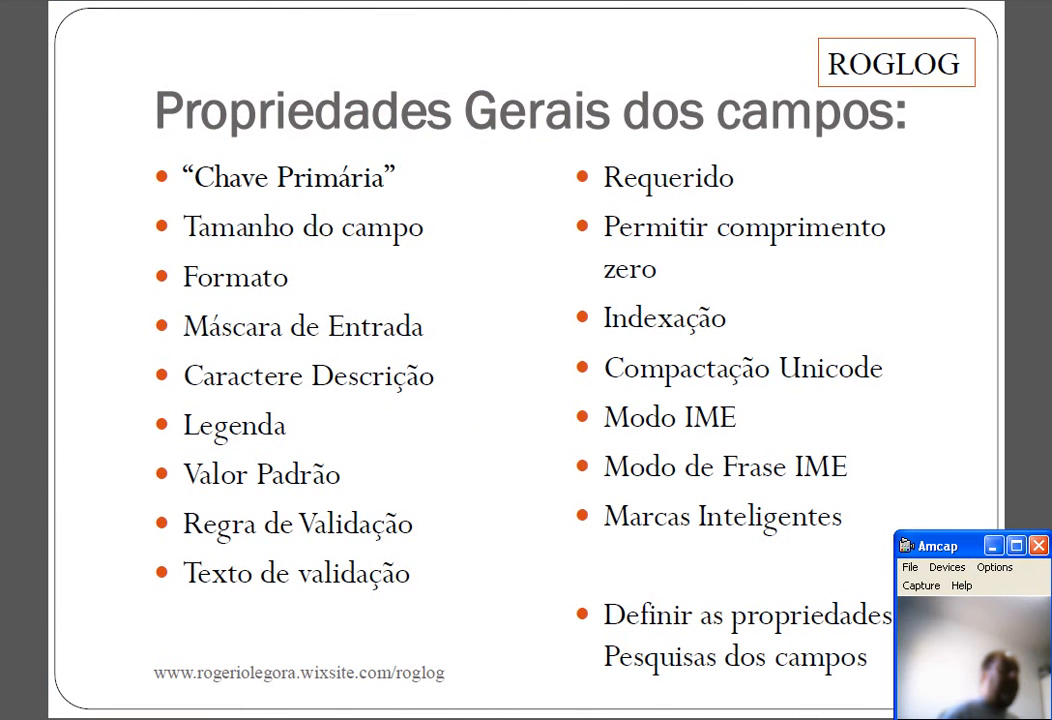
{"action": "key", "text": "alt+Tab"}
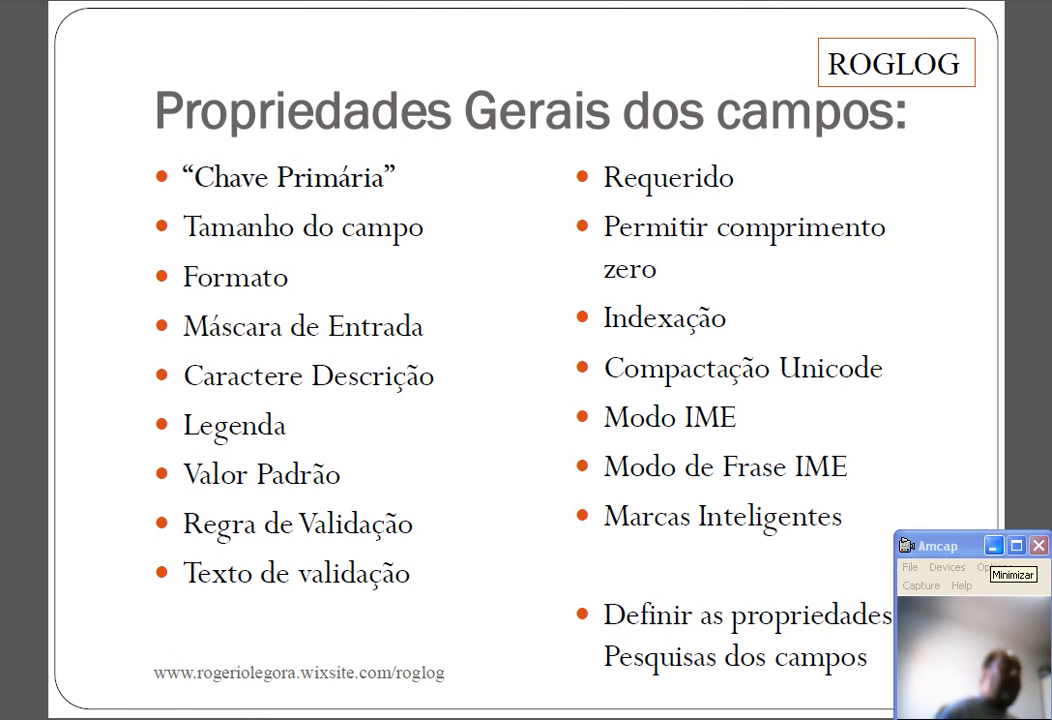
{"action": "left_click", "coordinate": [993, 546]}
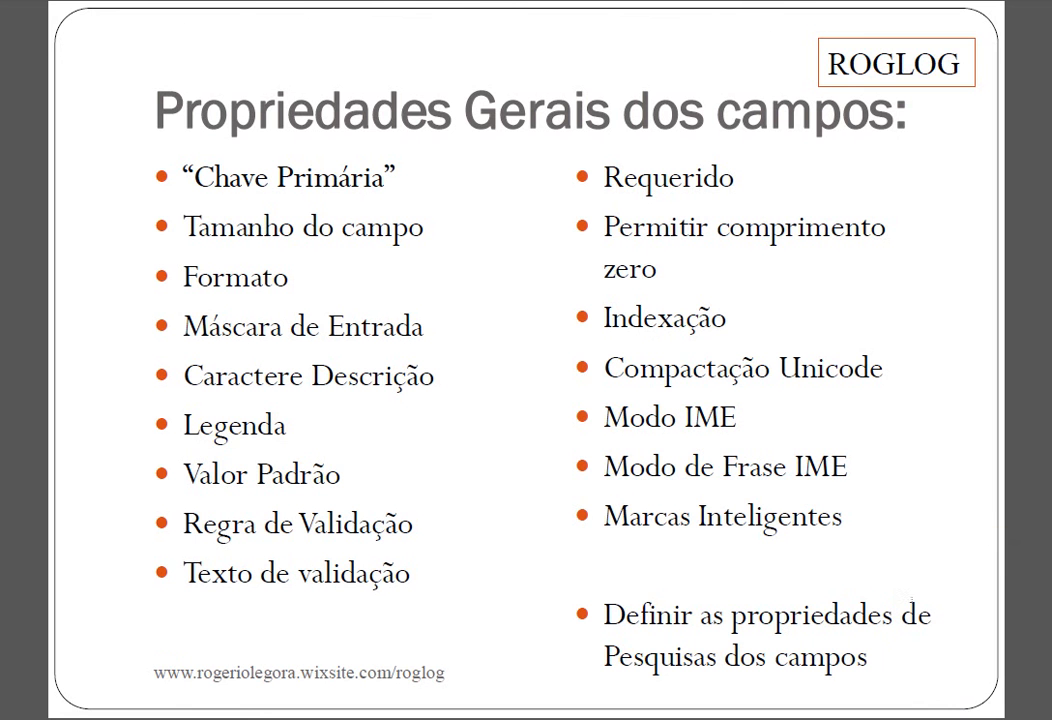
{"action": "key", "text": "Right"}
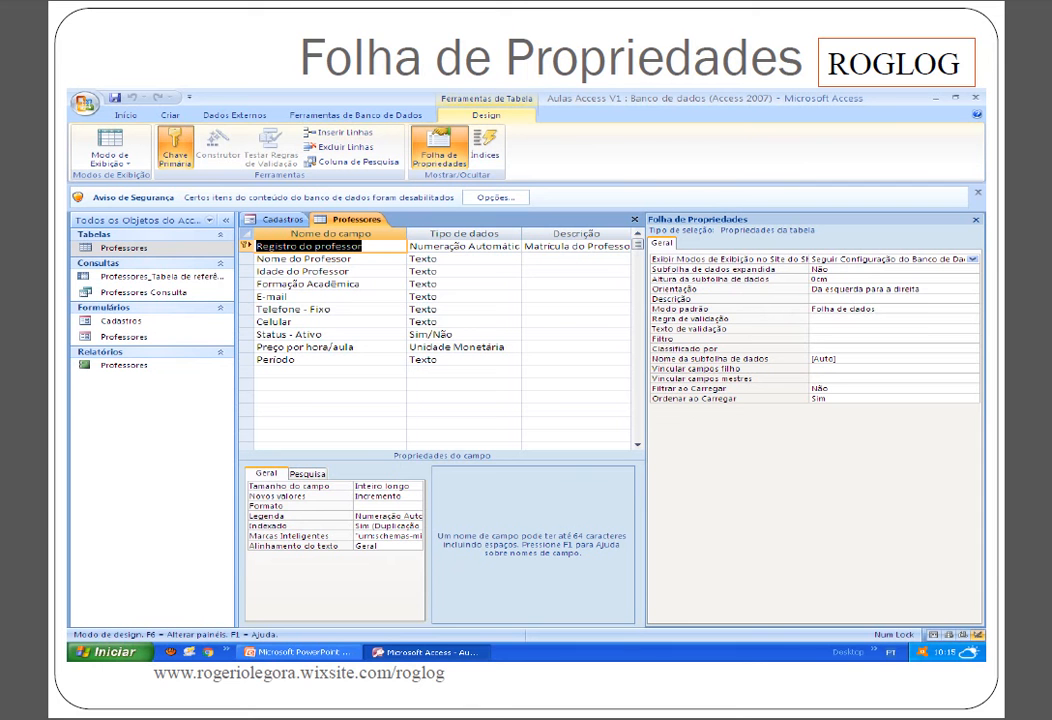
{"action": "key", "text": "alt+Tab"}
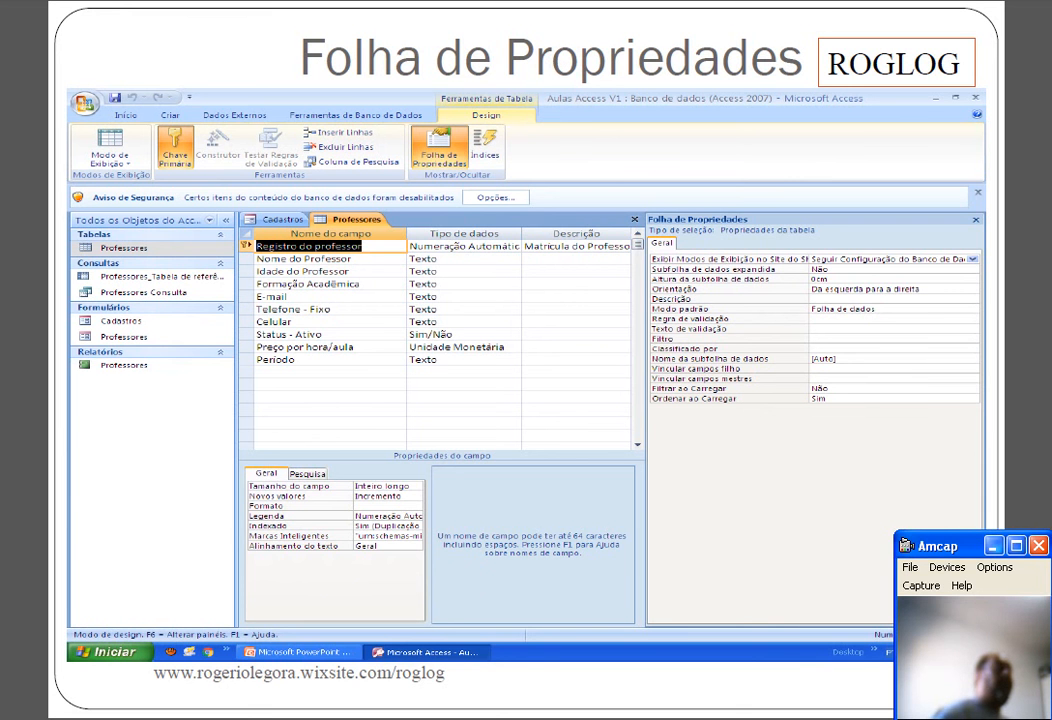
{"action": "key", "text": "alt+Tab"}
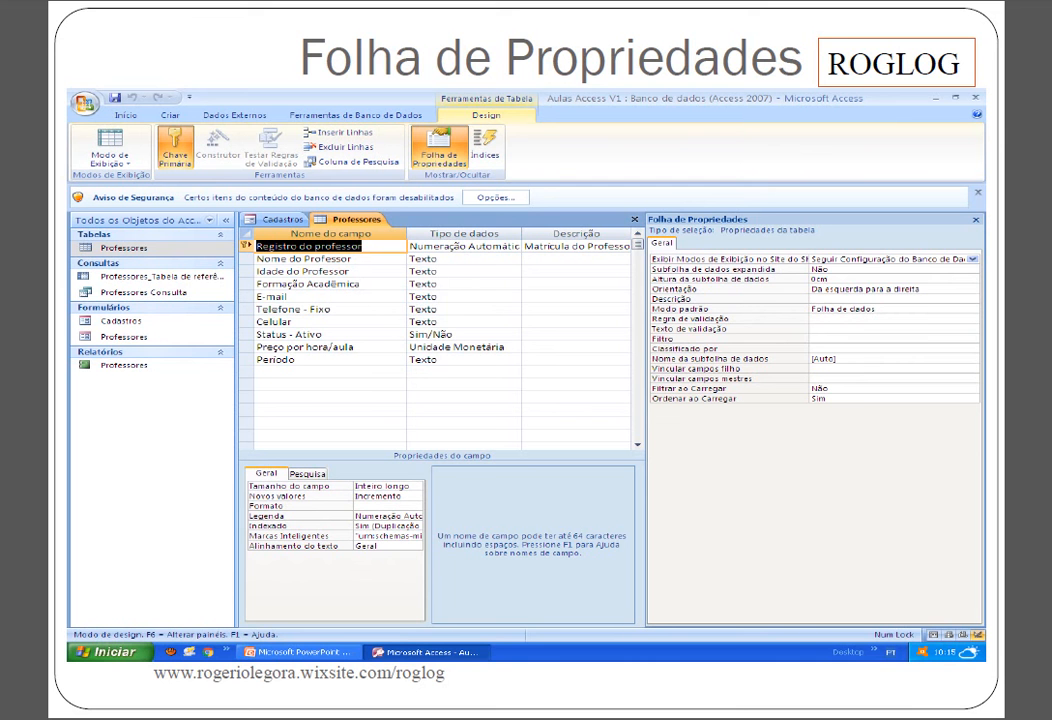
Return to Access and examine the Registro do professor field's data type, field size, new values, format and caption properties.
{"action": "key", "text": "alt+Tab"}
{"action": "key", "text": "alt+Tab"}
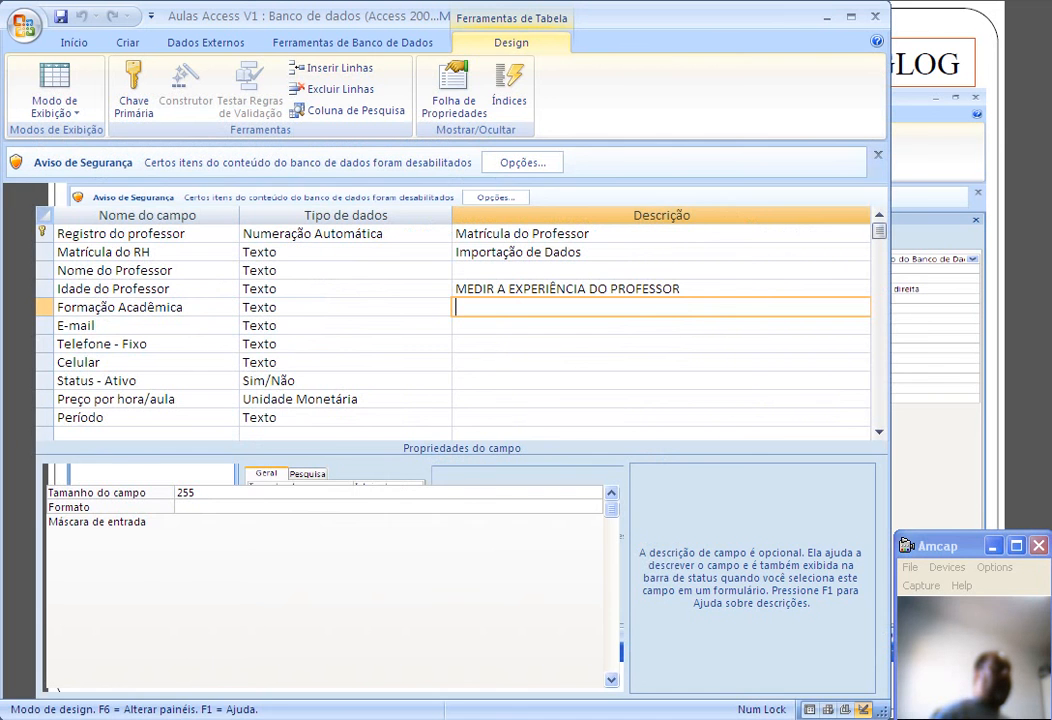
{"action": "left_click", "coordinate": [388, 234]}
{"action": "left_click", "coordinate": [190, 234]}
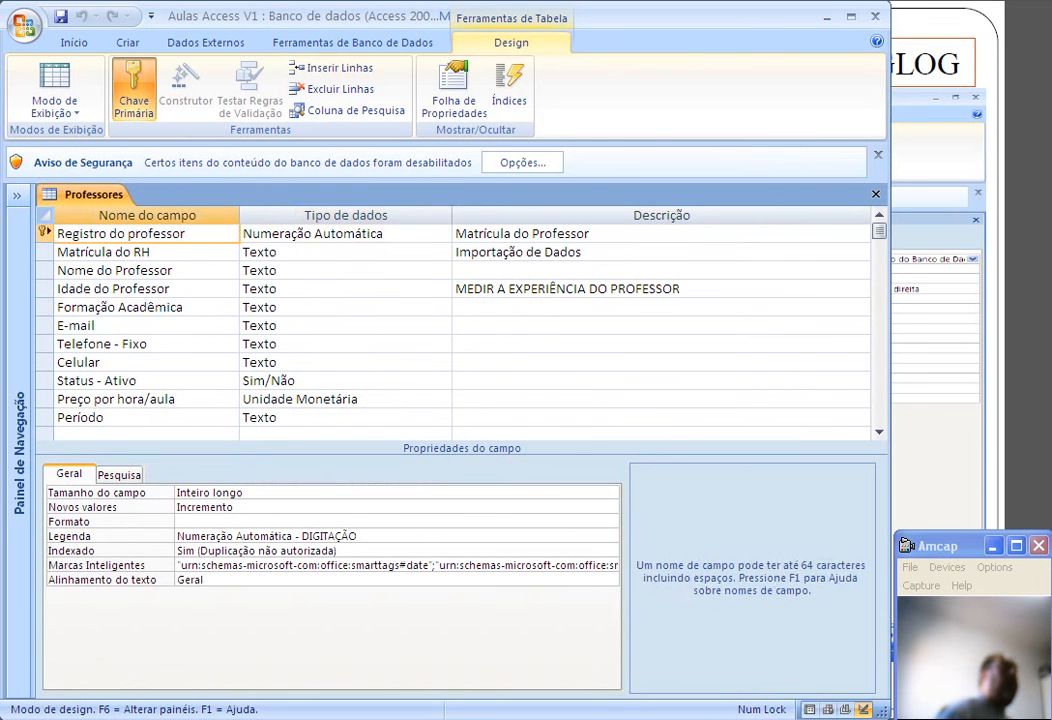
{"action": "left_click", "coordinate": [388, 234]}
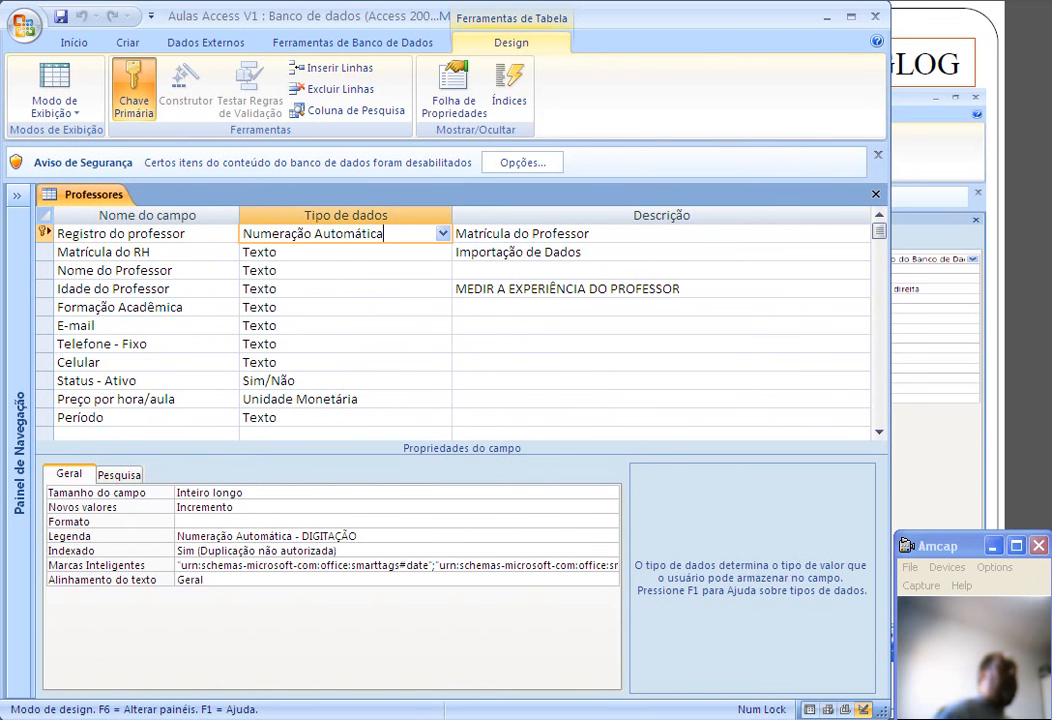
{"action": "left_click", "coordinate": [250, 493]}
{"action": "left_click", "coordinate": [250, 507]}
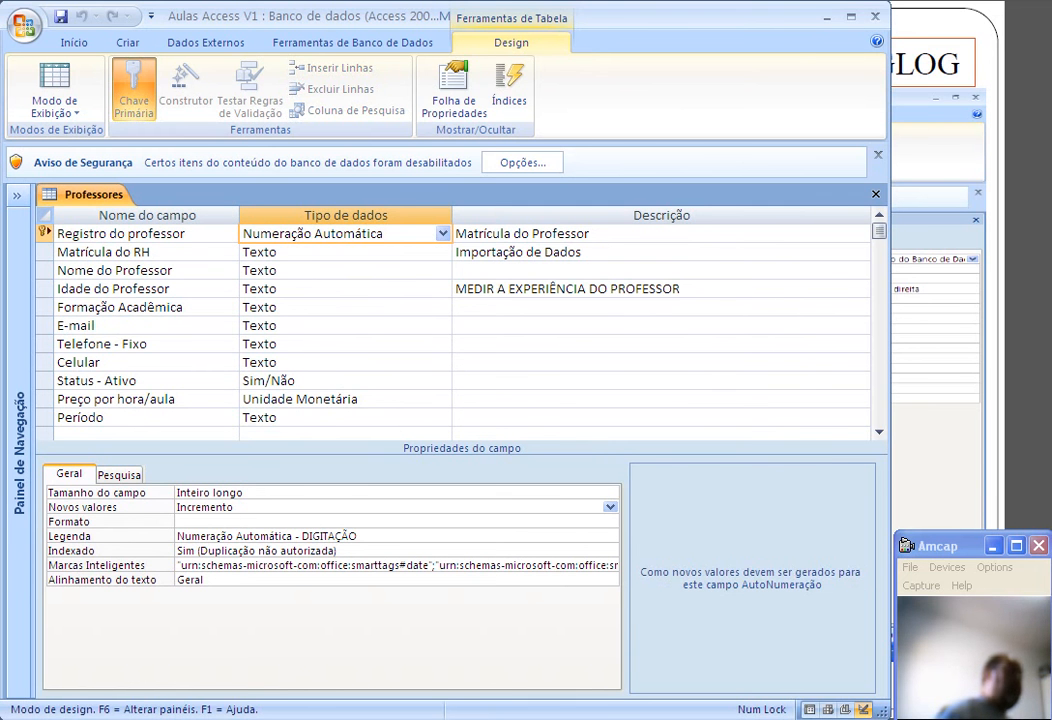
{"action": "left_click", "coordinate": [358, 536]}
{"action": "left_click", "coordinate": [250, 522]}
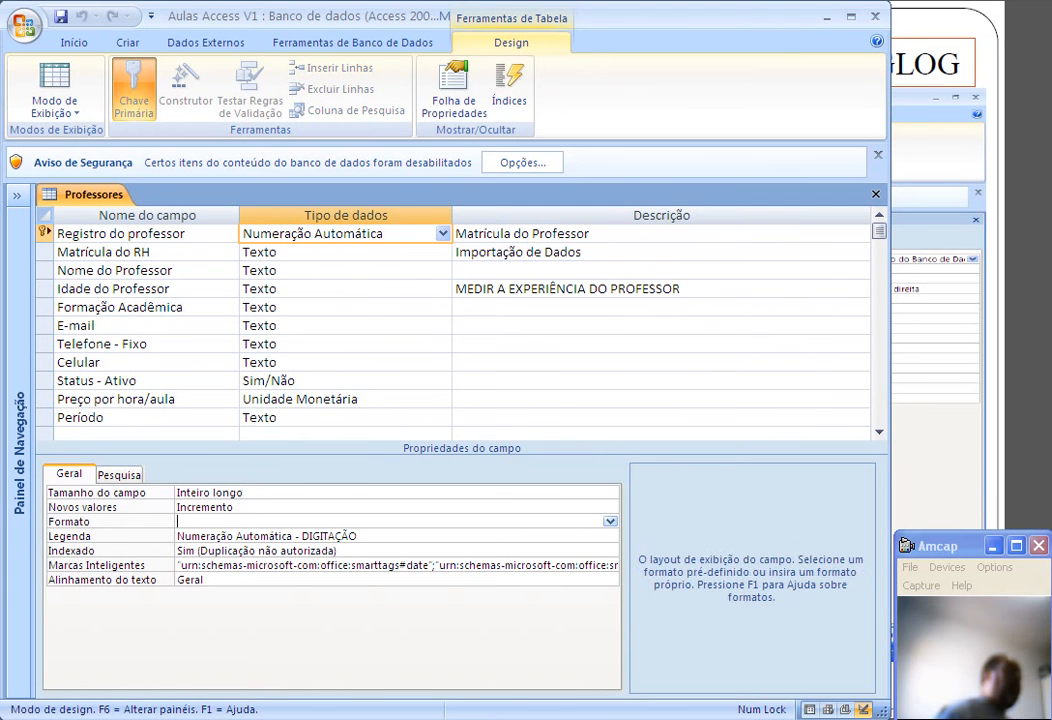
{"action": "left_click", "coordinate": [250, 507]}
{"action": "left_click", "coordinate": [250, 493]}
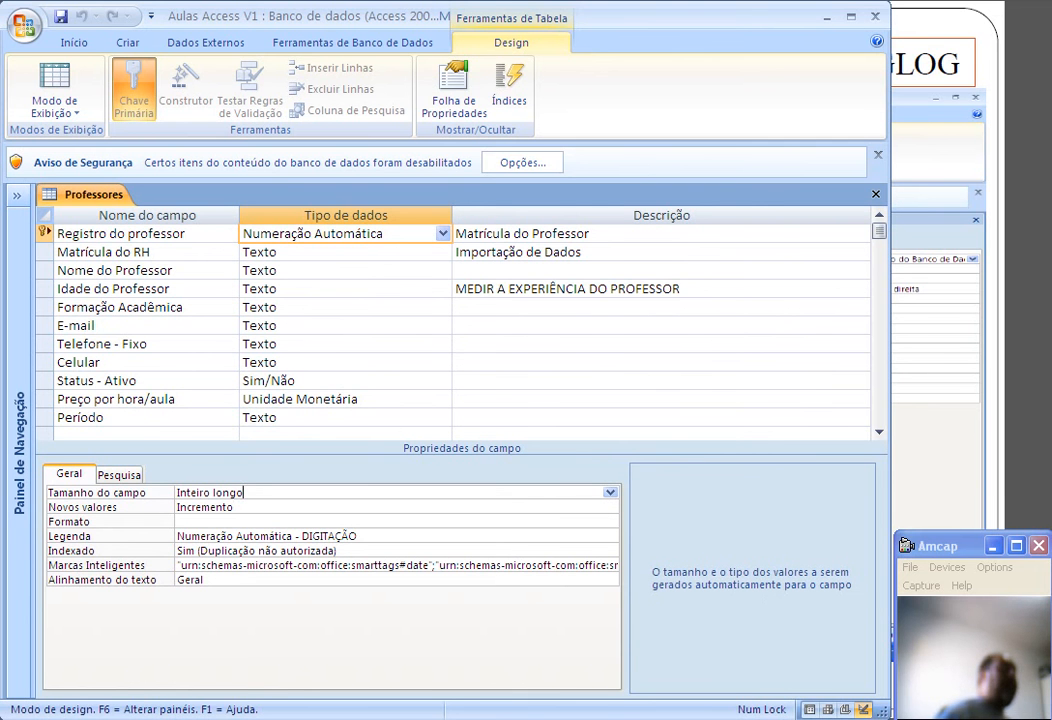
Switch to the presentation and review the two Editando Campos slides on the input mask wizard and the Sim/Não field type.
{"action": "left_click", "coordinate": [54, 107]}
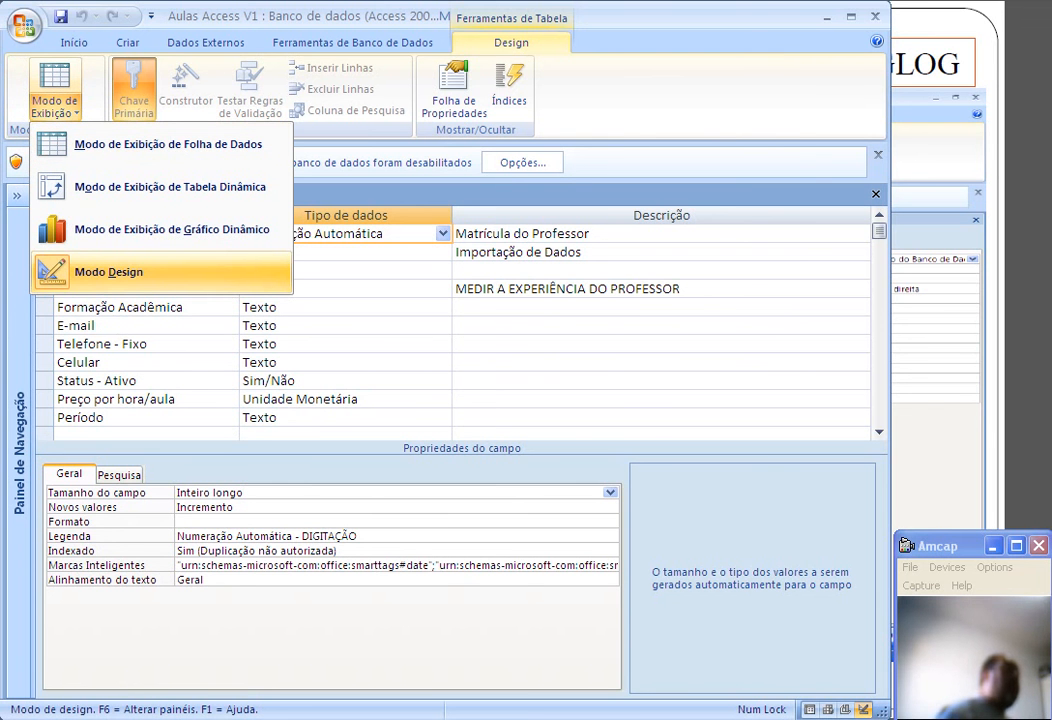
{"action": "left_click", "coordinate": [55, 107]}
{"action": "left_click", "coordinate": [826, 17]}
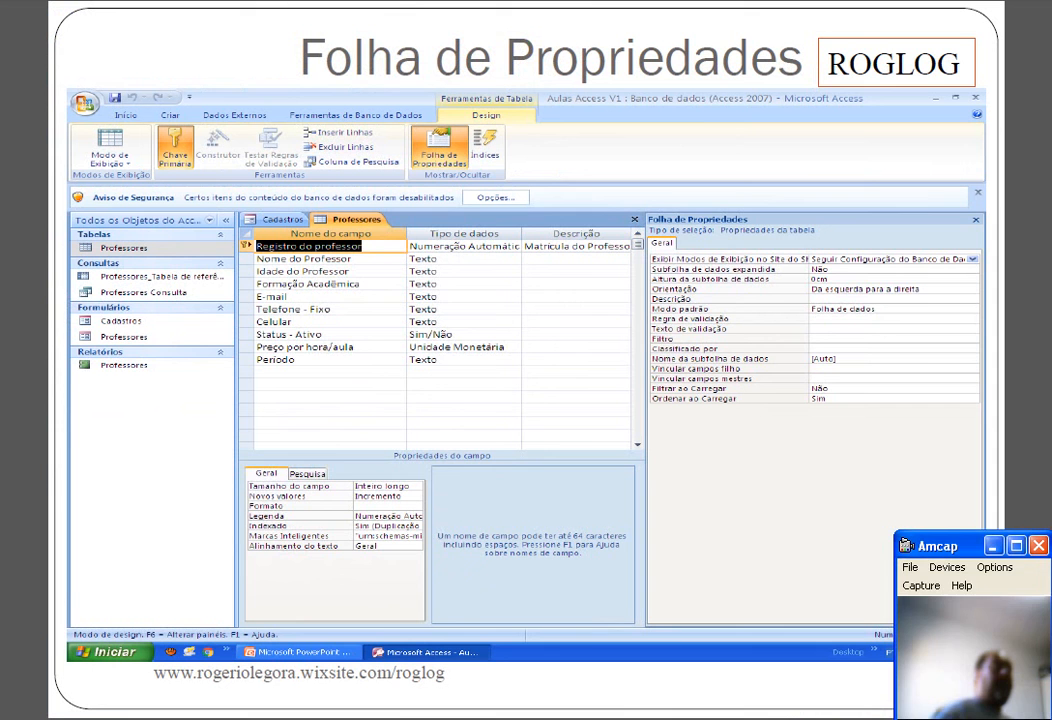
{"action": "key", "text": "alt+Tab"}
{"action": "key", "text": "Right"}
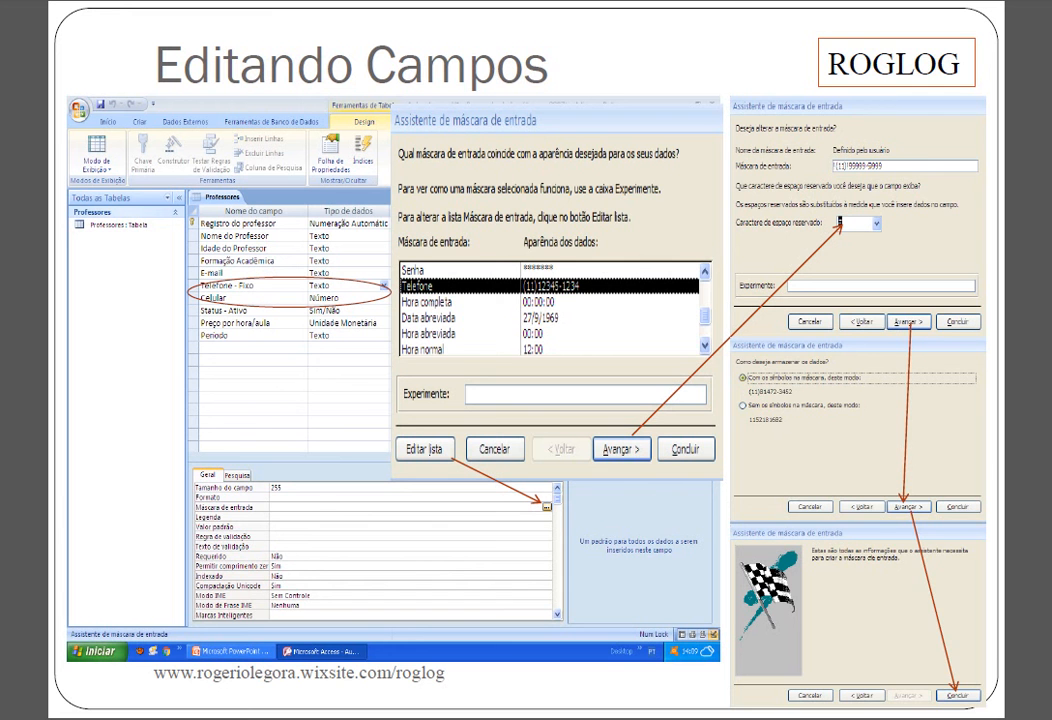
{"action": "key", "text": "alt+Tab"}
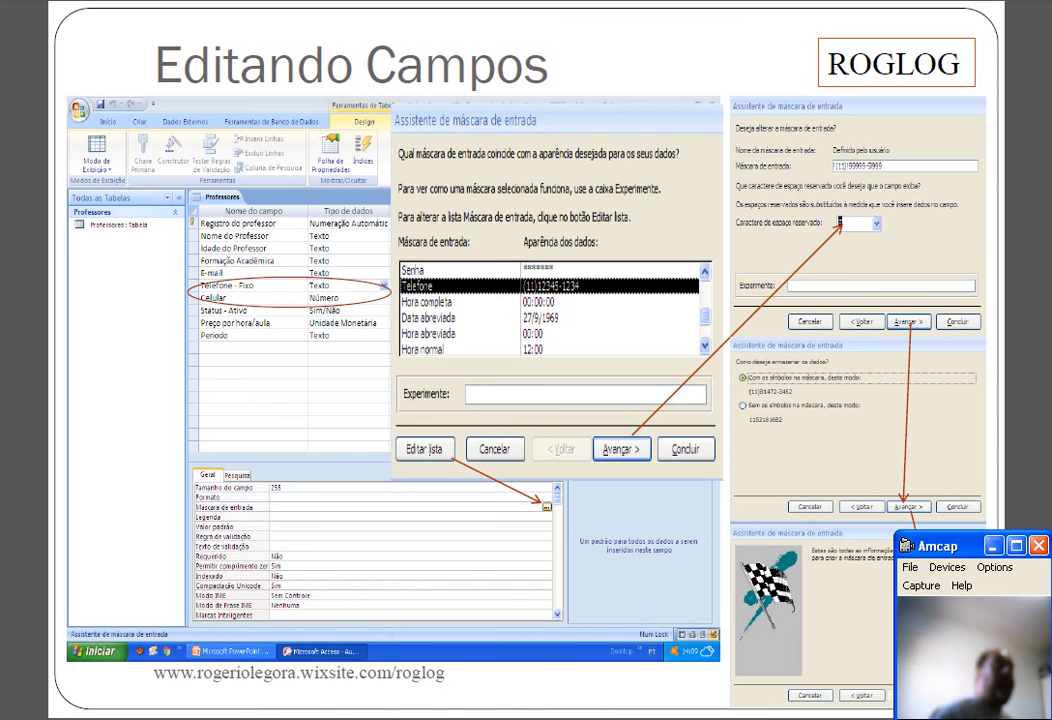
{"action": "left_click", "coordinate": [993, 546]}
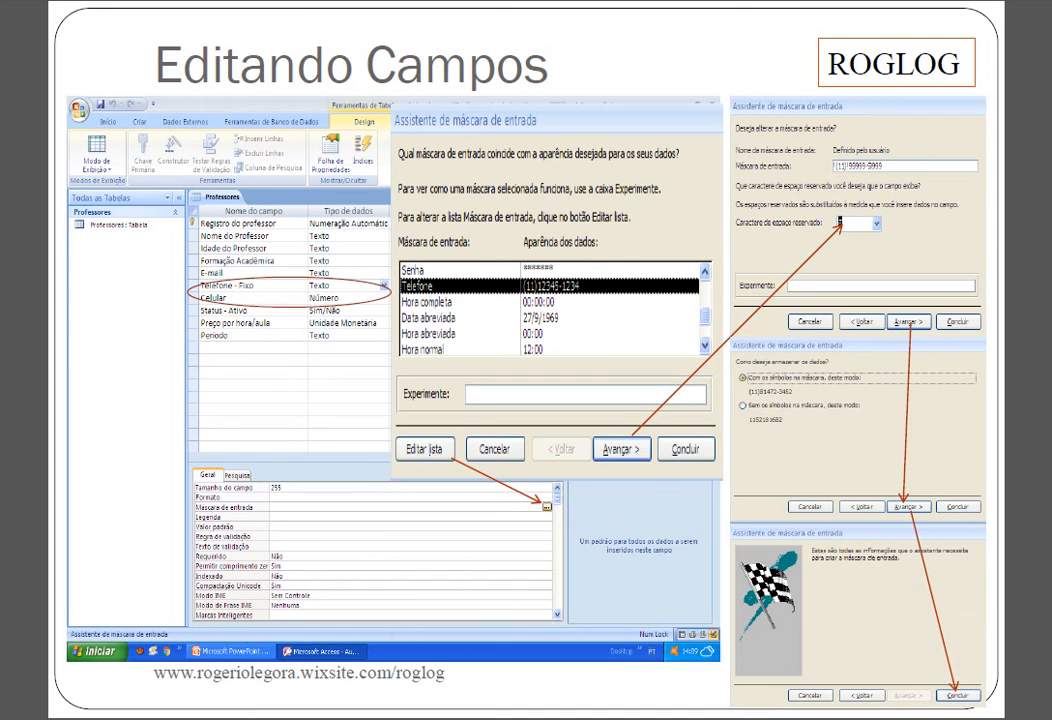
{"action": "key", "text": "Right"}
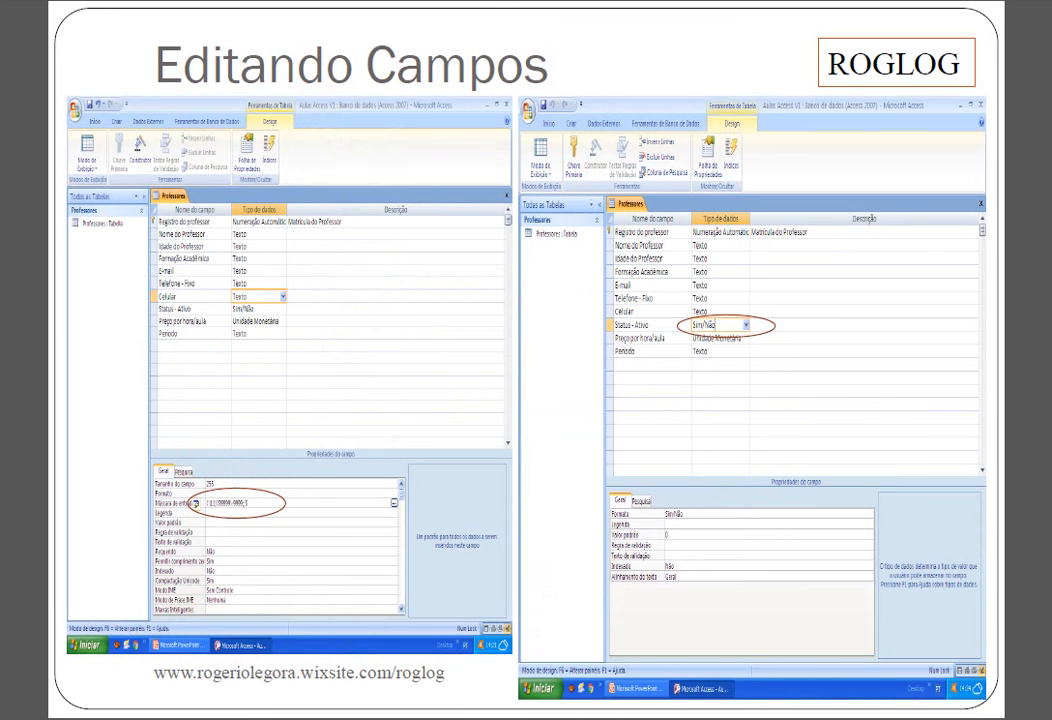
{"action": "key", "text": "alt+Tab"}
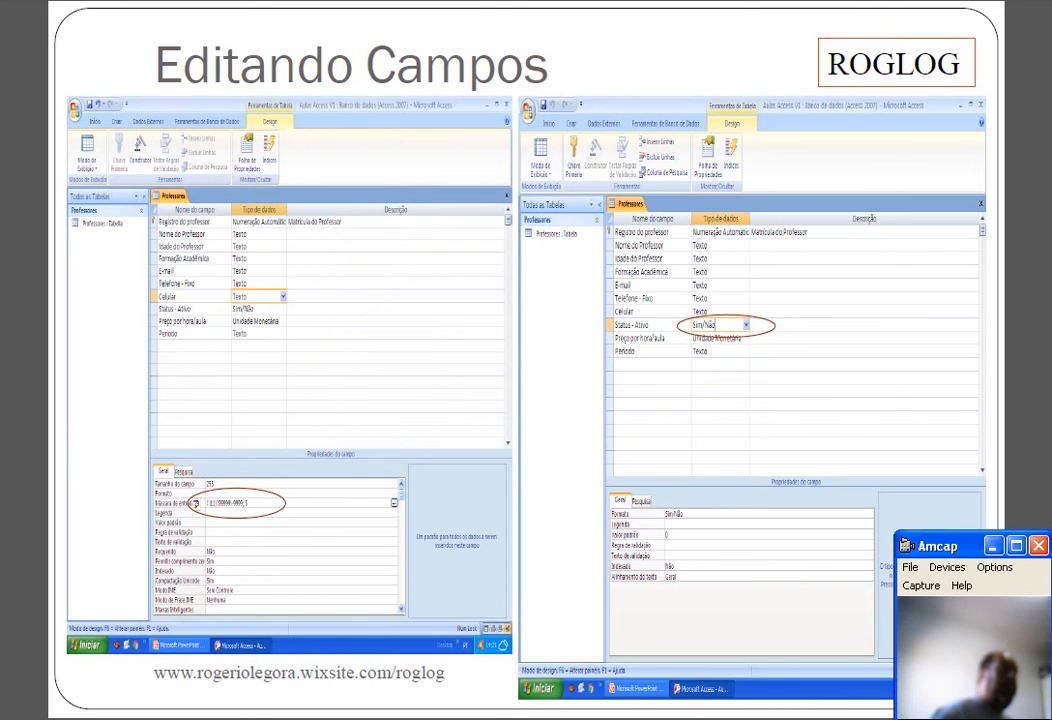
Return to Access, open the input mask wizard for the Telefone - Fixo field, and look through the available masks.
{"action": "key", "text": "alt+Tab"}
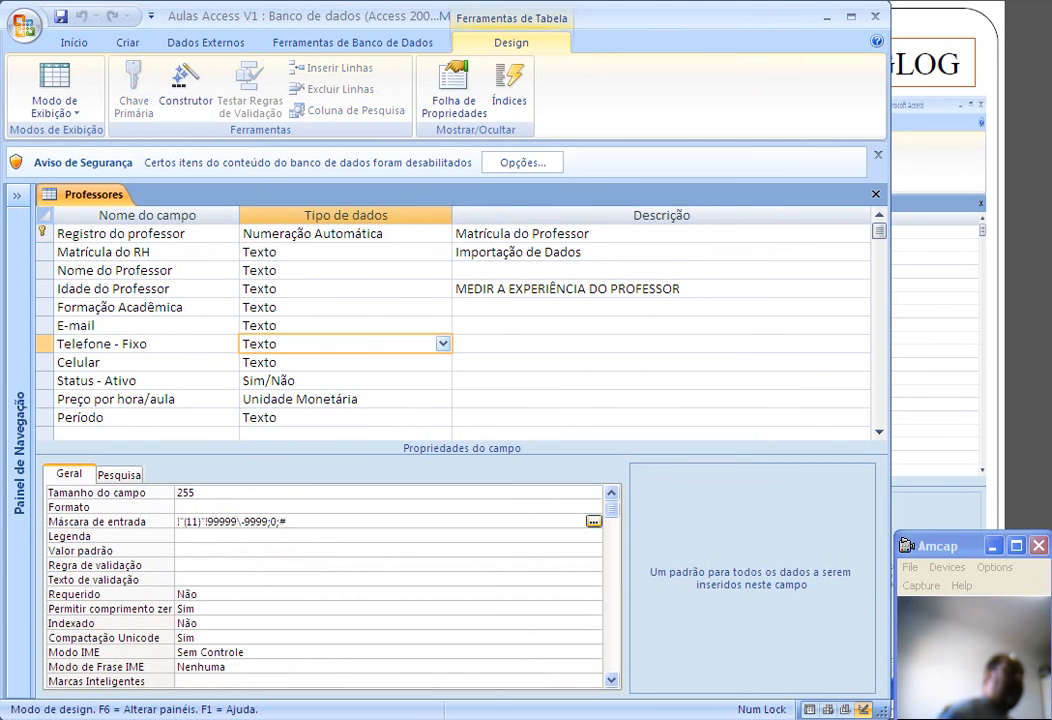
{"action": "left_click", "coordinate": [594, 521]}
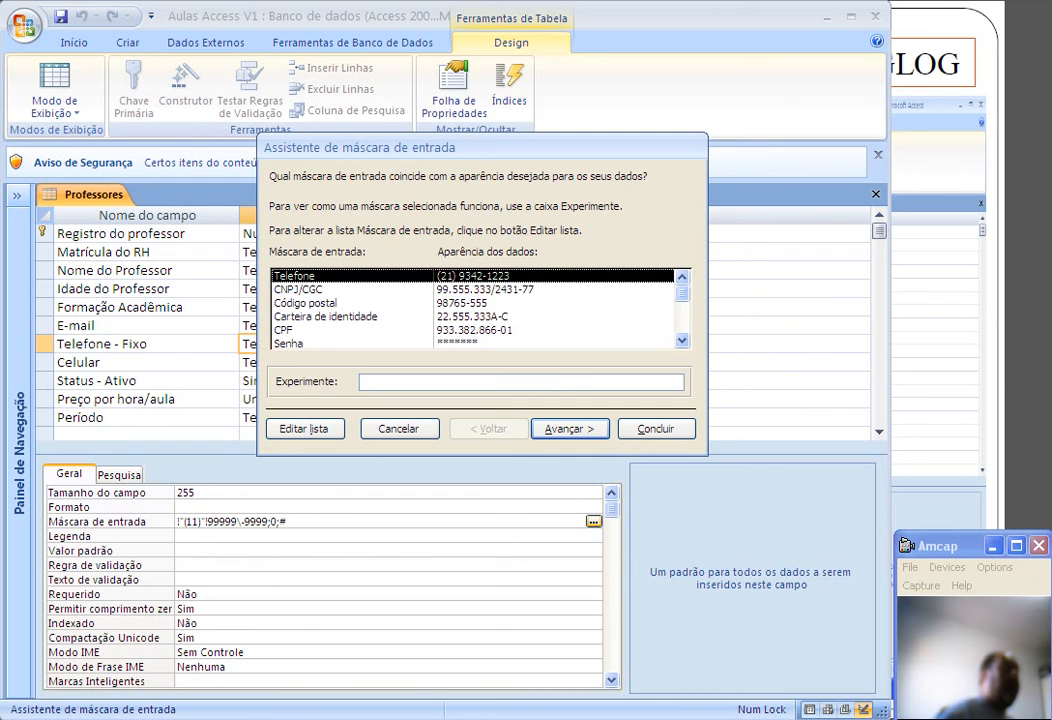
{"action": "left_click", "coordinate": [682, 340]}
{"action": "left_click", "coordinate": [682, 340]}
{"action": "left_click", "coordinate": [682, 340]}
{"action": "left_click", "coordinate": [682, 340]}
{"action": "left_click", "coordinate": [682, 340]}
{"action": "left_click", "coordinate": [682, 340]}
{"action": "left_click", "coordinate": [682, 340]}
{"action": "left_click_drag", "start_coordinate": [682, 325], "coordinate": [682, 292]}
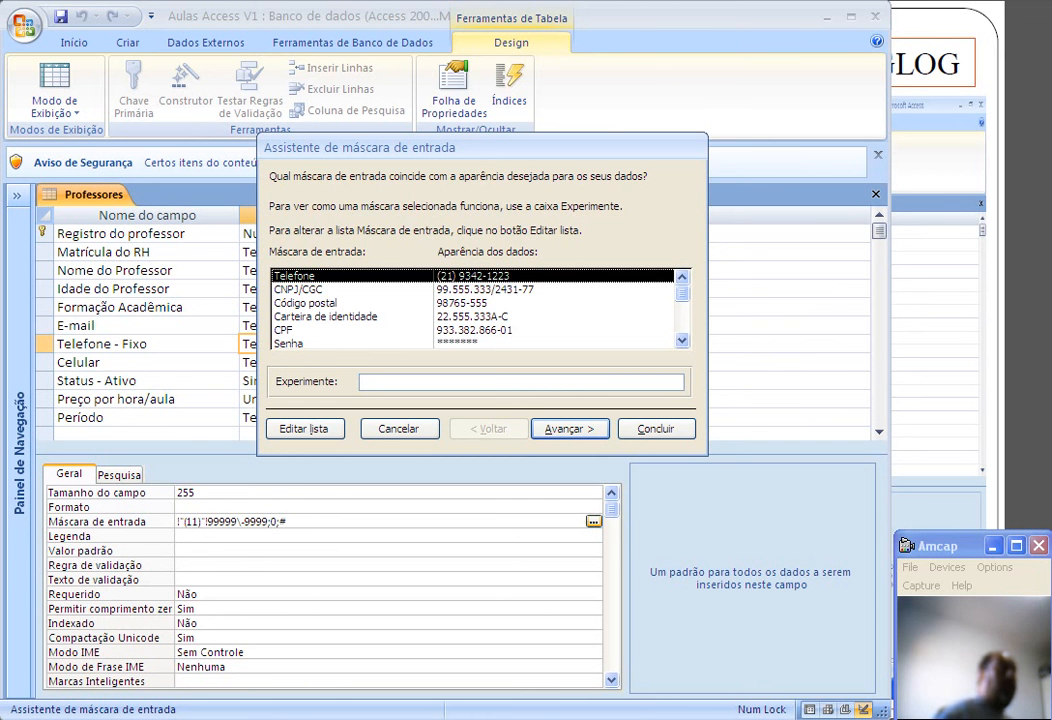
{"action": "left_click", "coordinate": [682, 341]}
{"action": "left_click", "coordinate": [682, 341]}
{"action": "left_click", "coordinate": [682, 341]}
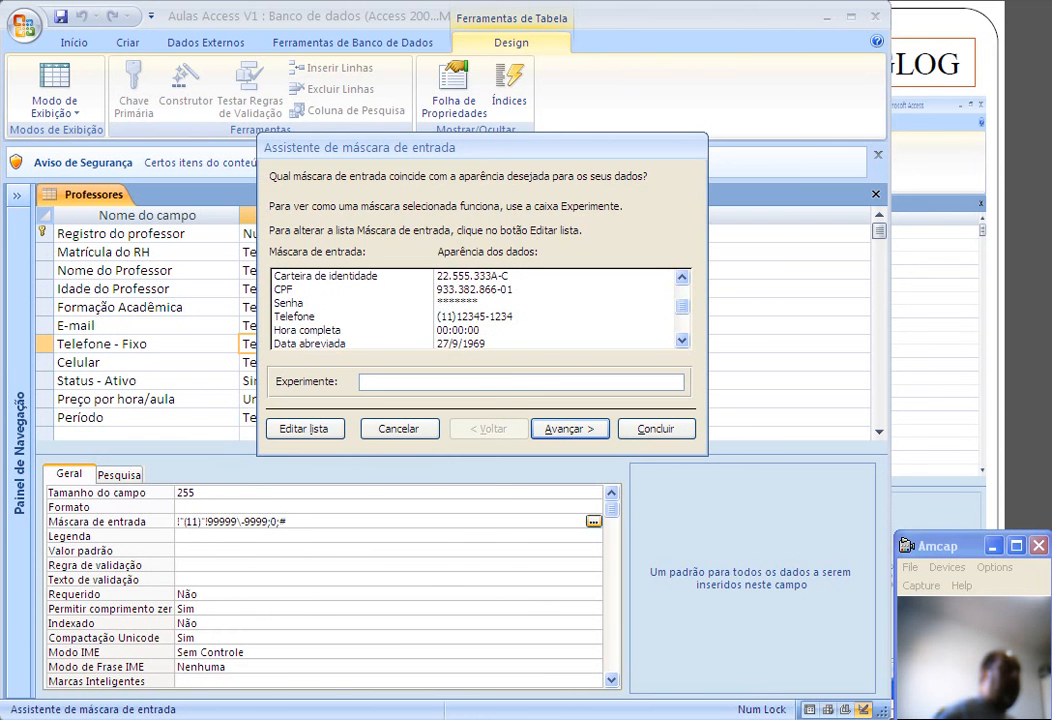
{"action": "scroll", "coordinate": [475, 309], "scroll_direction": "down", "scroll_amount": 1}
{"action": "scroll", "coordinate": [475, 308], "scroll_direction": "up", "scroll_amount": 3}
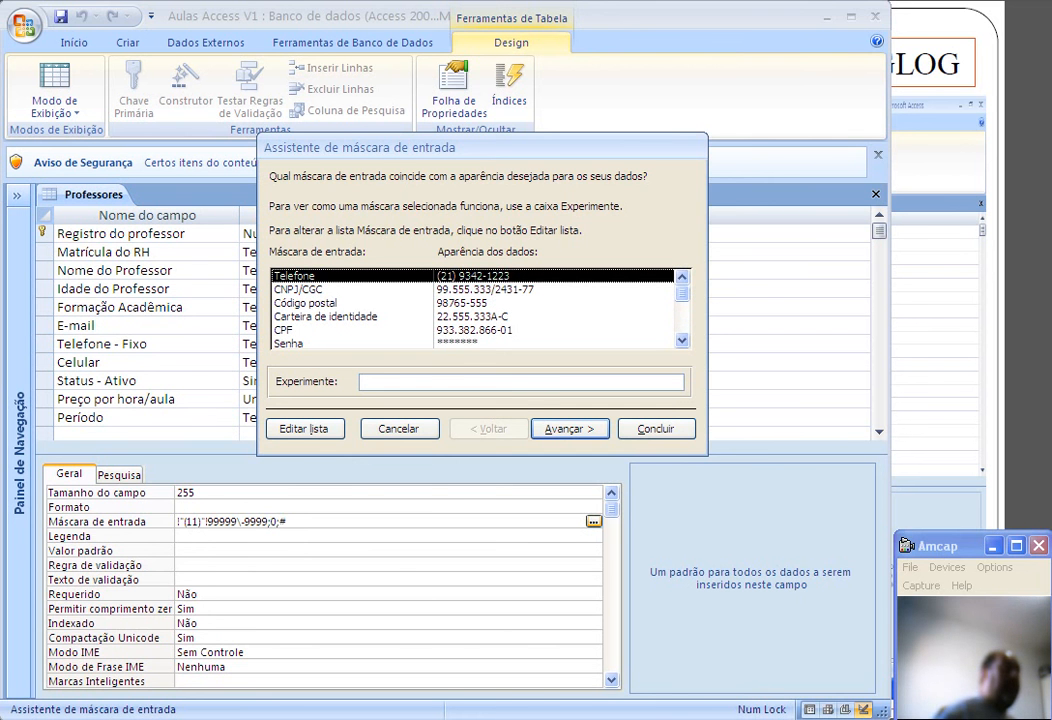
Customize the wizard's Telefone mask, changing its input mask to !(99) !99999-0000.
{"action": "left_click", "coordinate": [305, 429]}
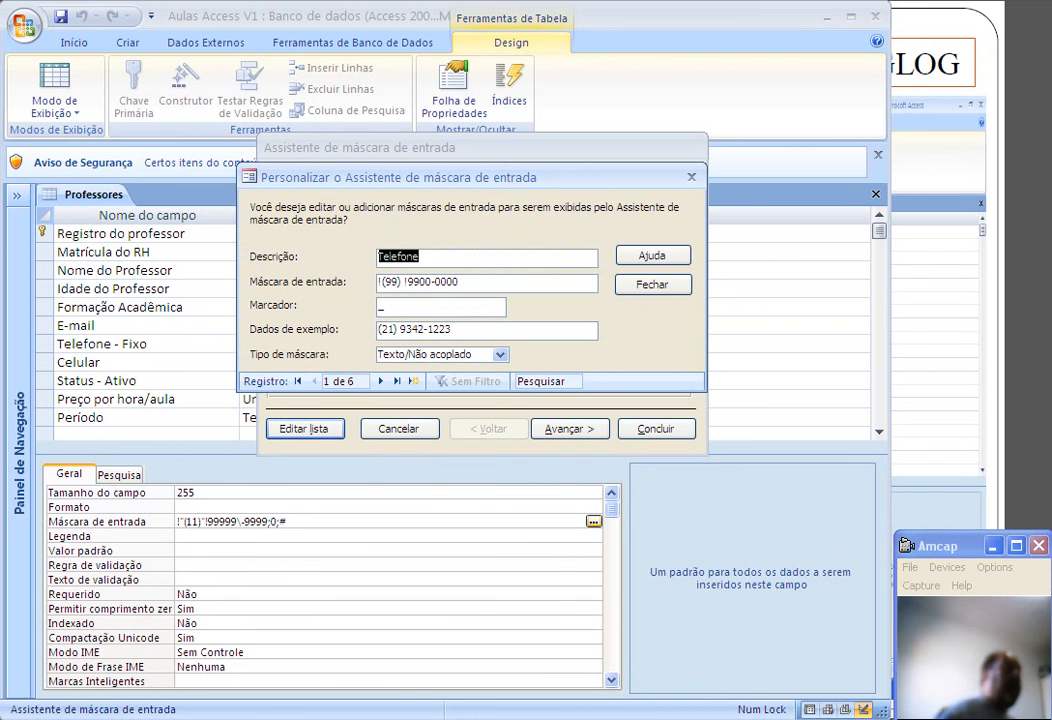
{"action": "left_click", "coordinate": [416, 281]}
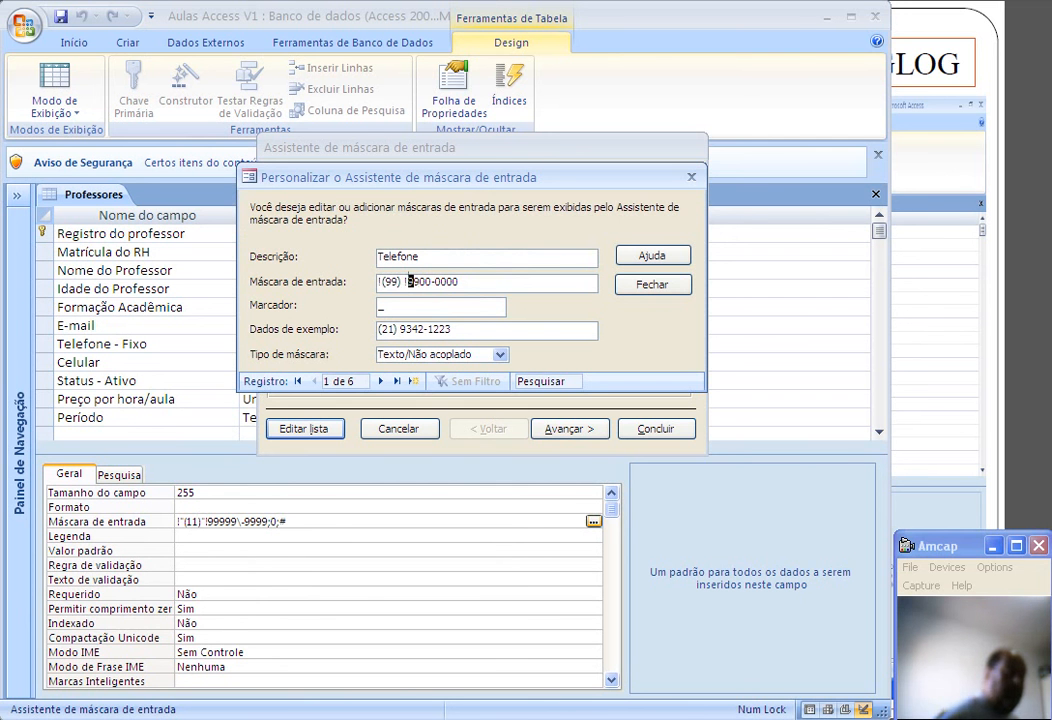
{"action": "key", "text": "Delete"}
{"action": "key", "text": "Delete"}
{"action": "type", "text": "99"}
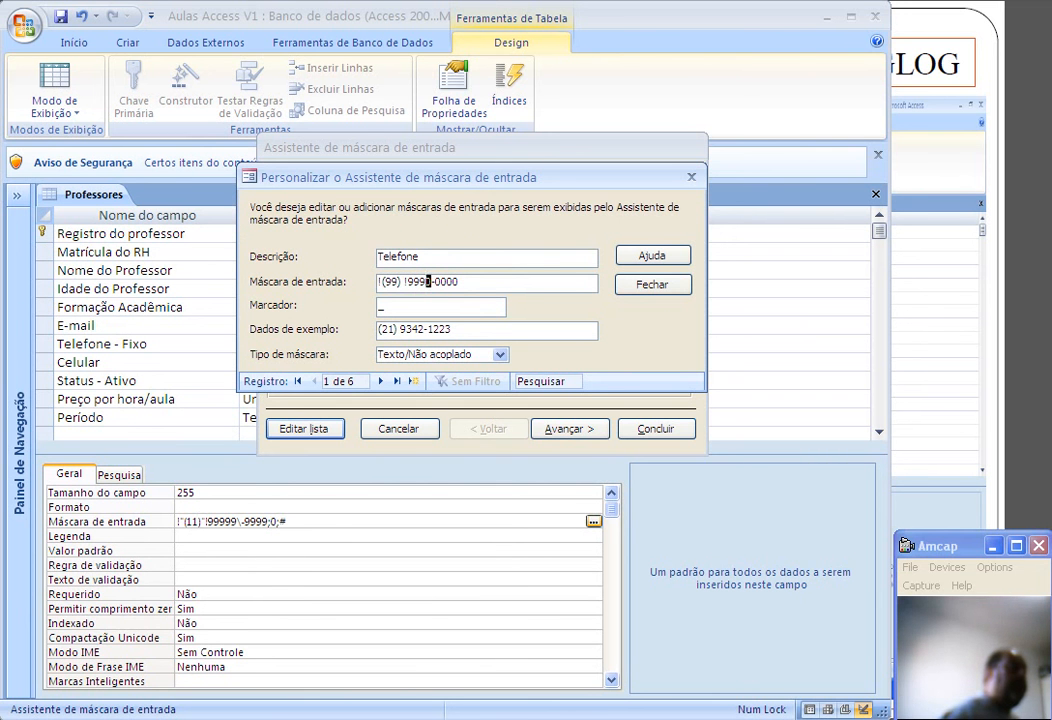
{"action": "type", "text": "99-000"}
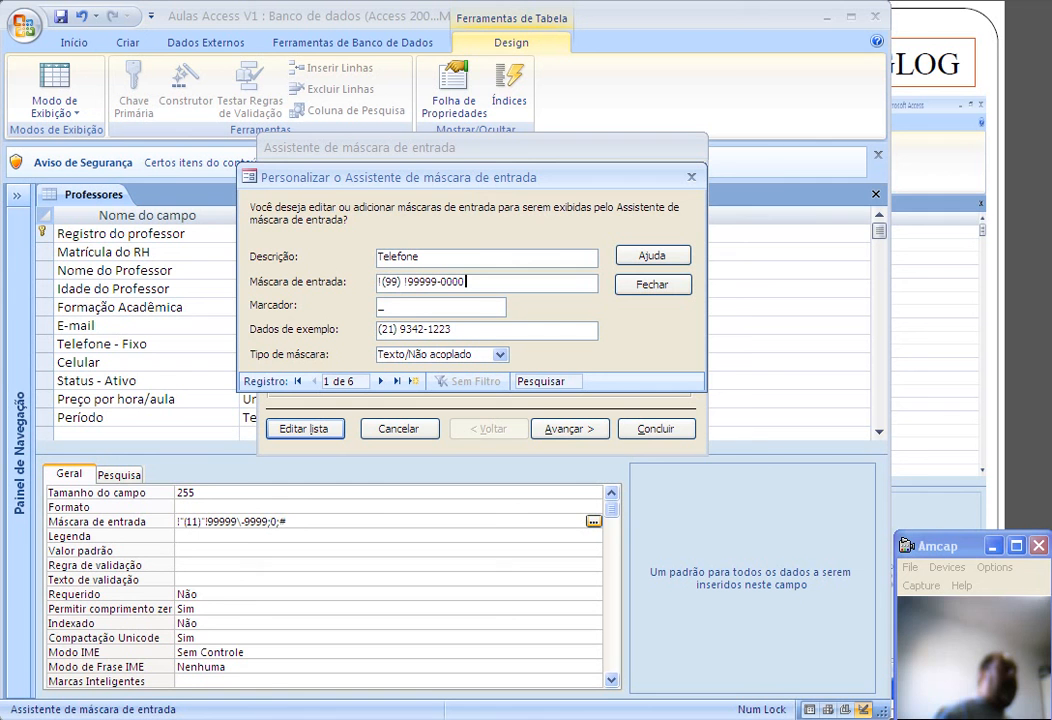
Change the customized mask's description to Telefone novo and close the mask customization dialog.
{"action": "left_click", "coordinate": [422, 257]}
{"action": "type", "text": "novo"}
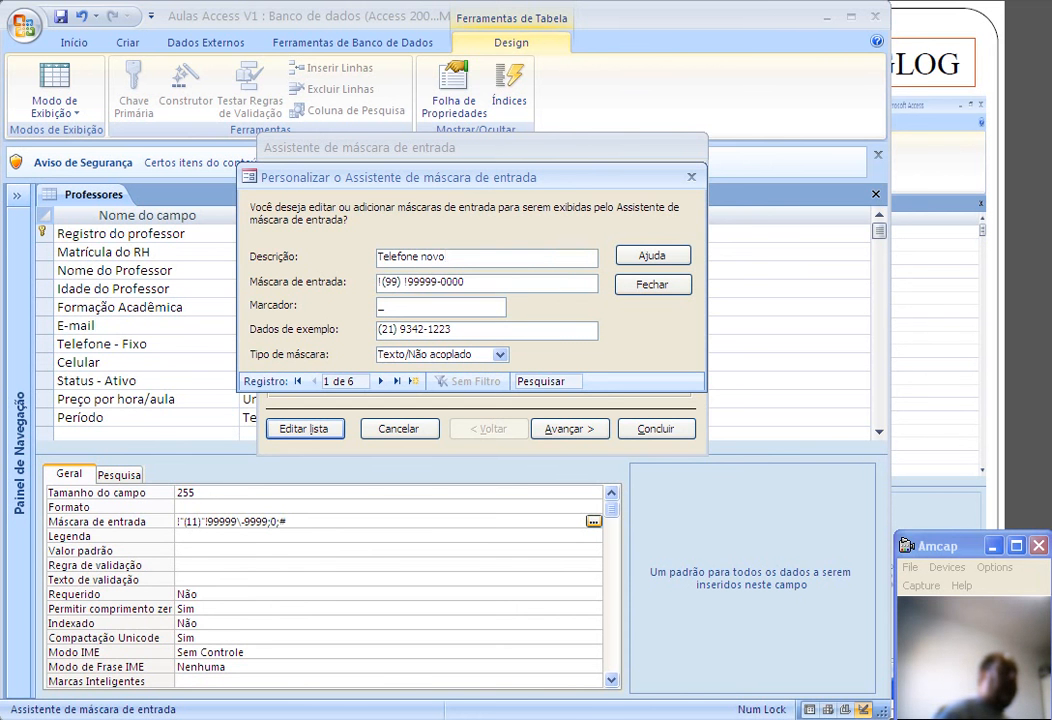
{"action": "left_click_drag", "start_coordinate": [500, 177], "coordinate": [517, 231]}
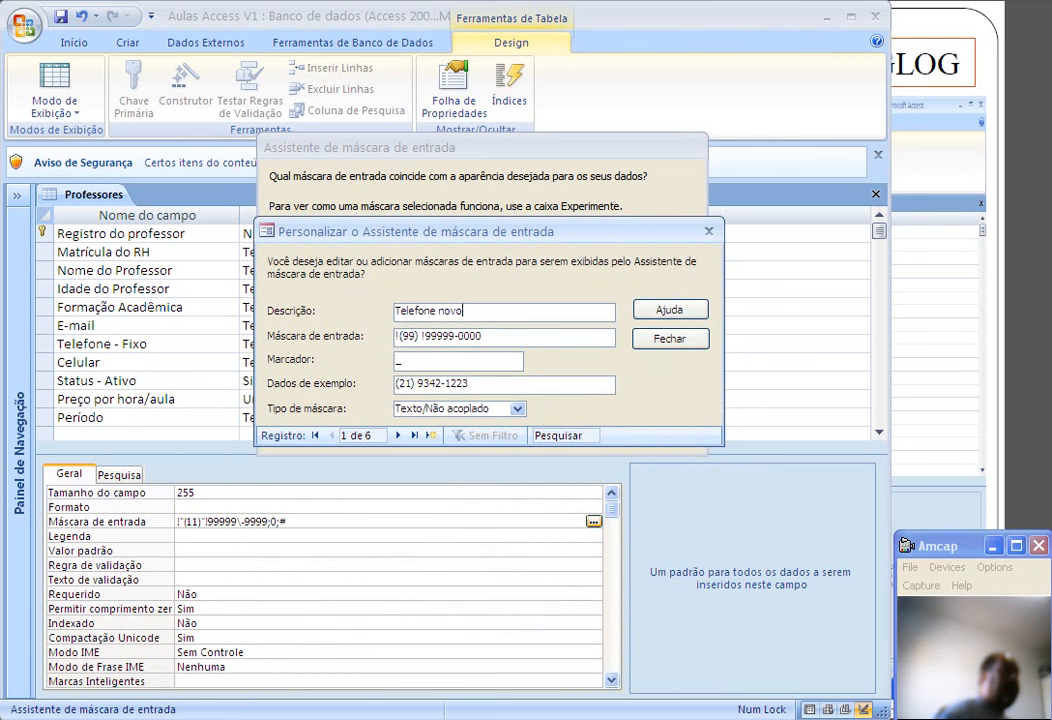
{"action": "left_click", "coordinate": [670, 339]}
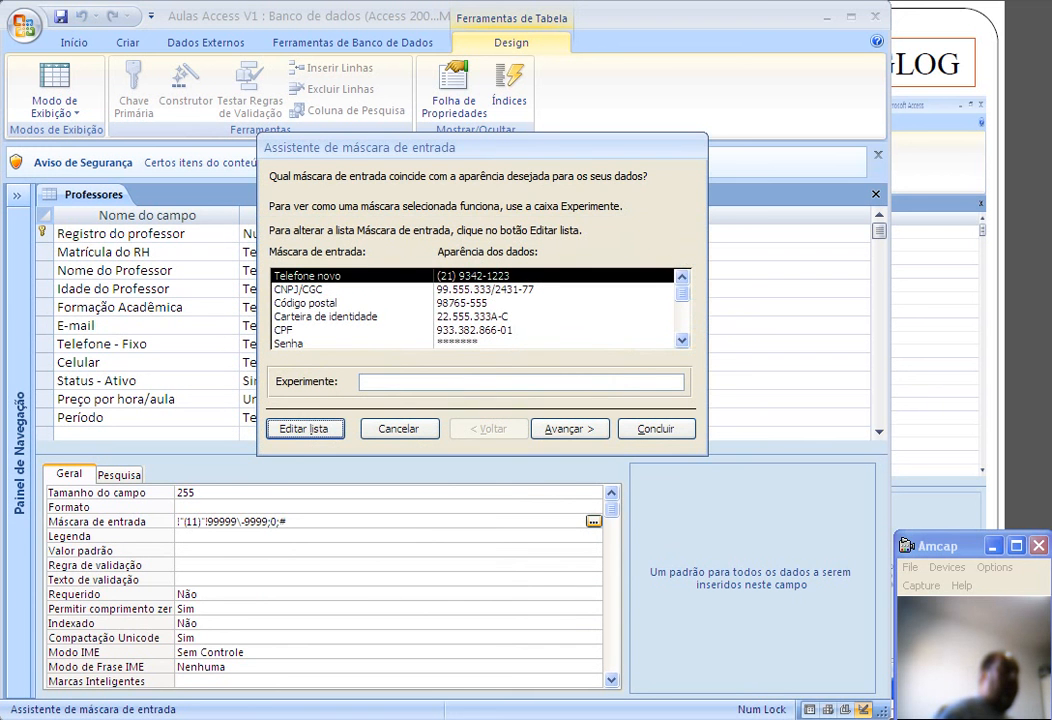
Check the mask list and the Telefone novo definition, and continue the wizard with the Telefone novo mask.
{"action": "left_click", "coordinate": [682, 341]}
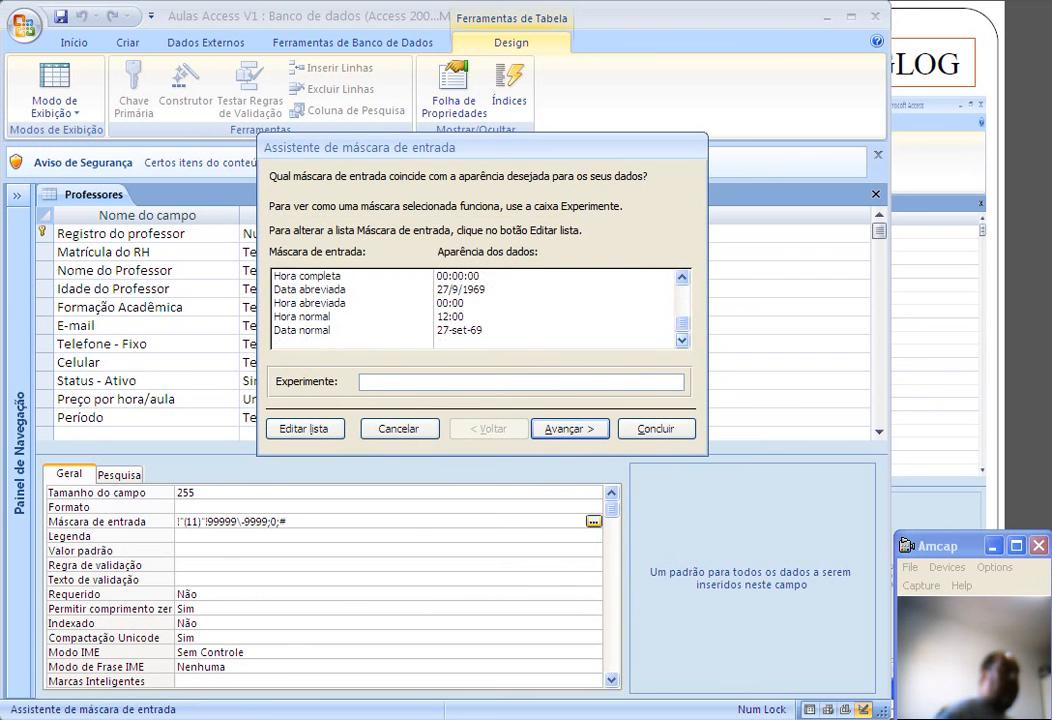
{"action": "left_click_drag", "start_coordinate": [682, 323], "coordinate": [682, 292]}
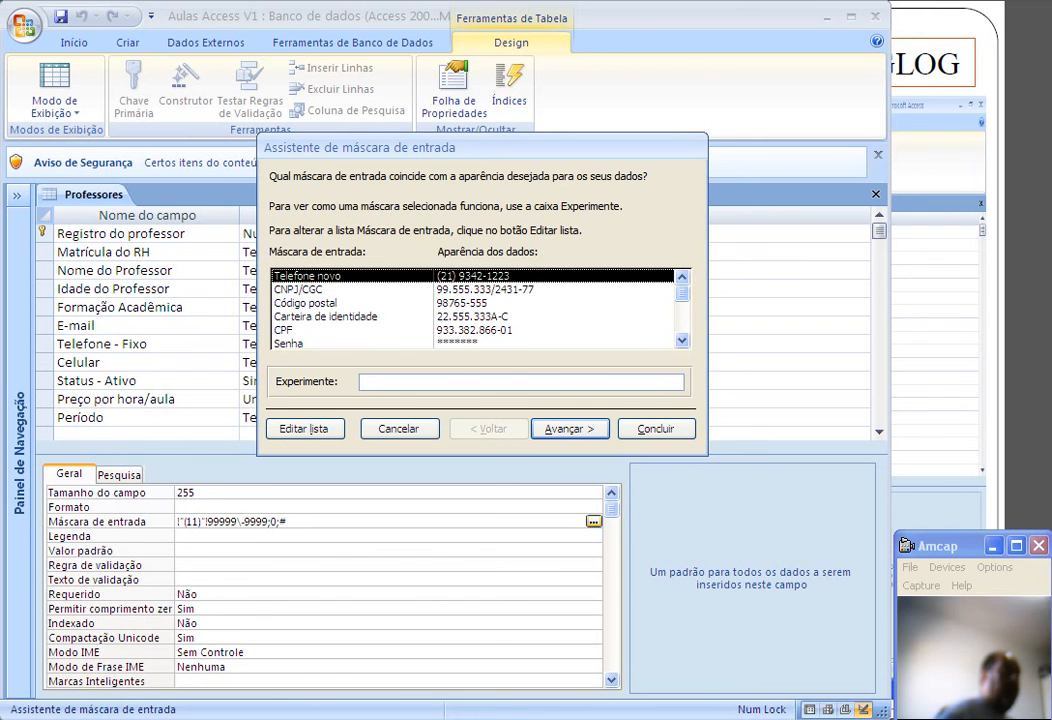
{"action": "left_click", "coordinate": [305, 429]}
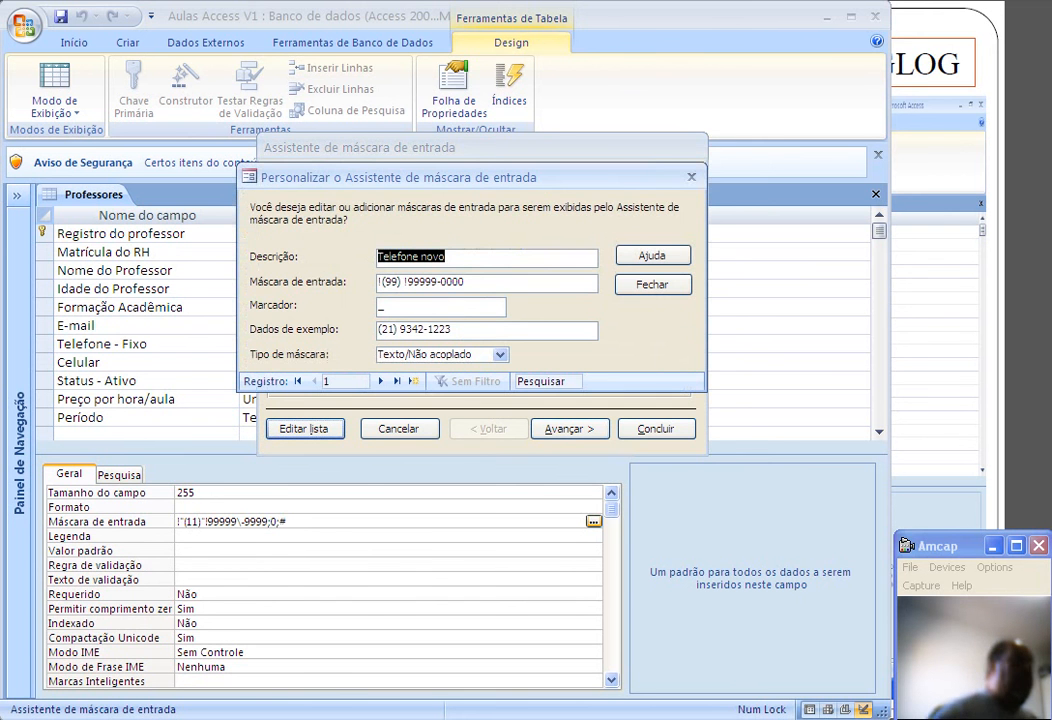
{"action": "left_click", "coordinate": [653, 285]}
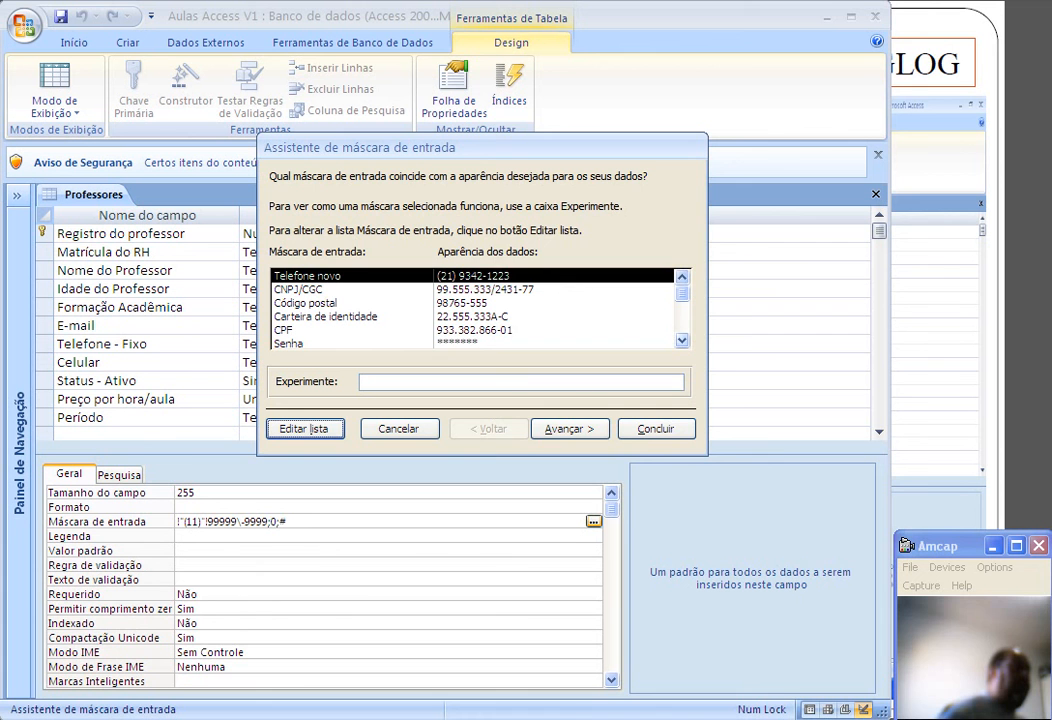
{"action": "left_click", "coordinate": [682, 340]}
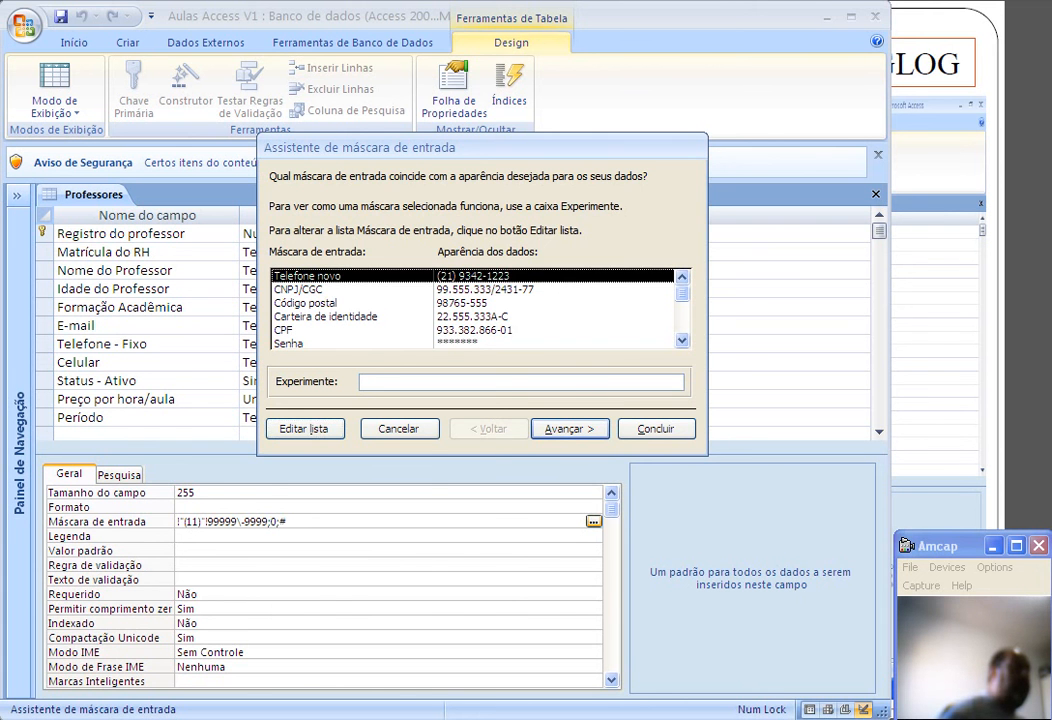
{"action": "key", "text": "Return"}
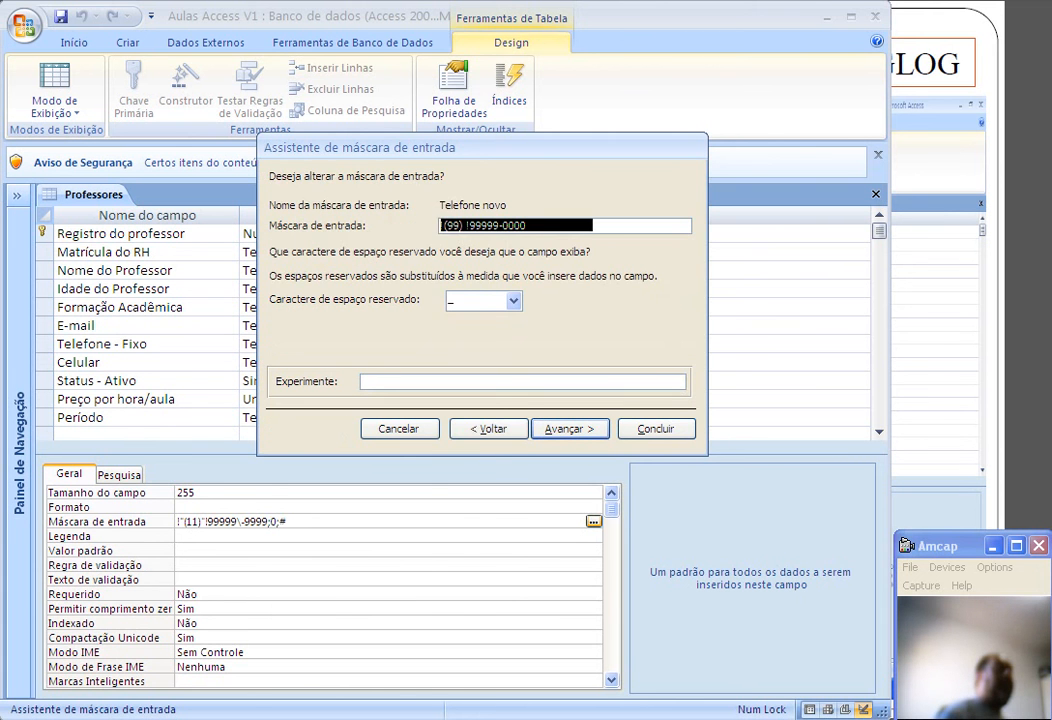
Try @ as the placeholder character and preview the mask in the wizard's test box.
{"action": "left_click", "coordinate": [514, 301]}
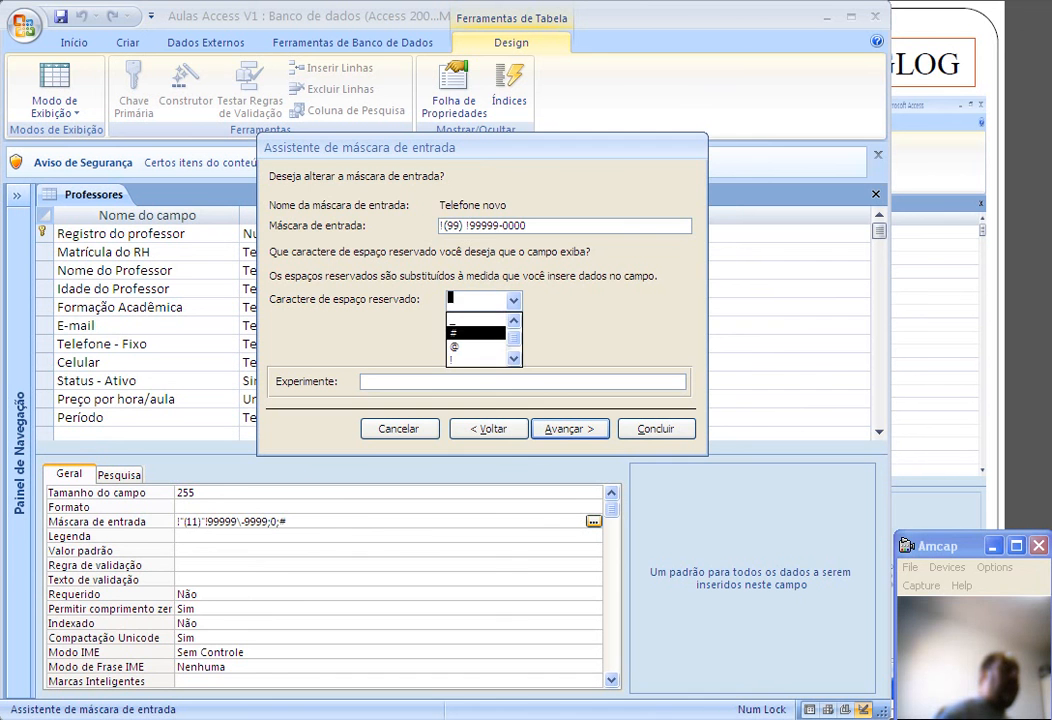
{"action": "left_click", "coordinate": [470, 346]}
{"action": "left_click", "coordinate": [427, 381]}
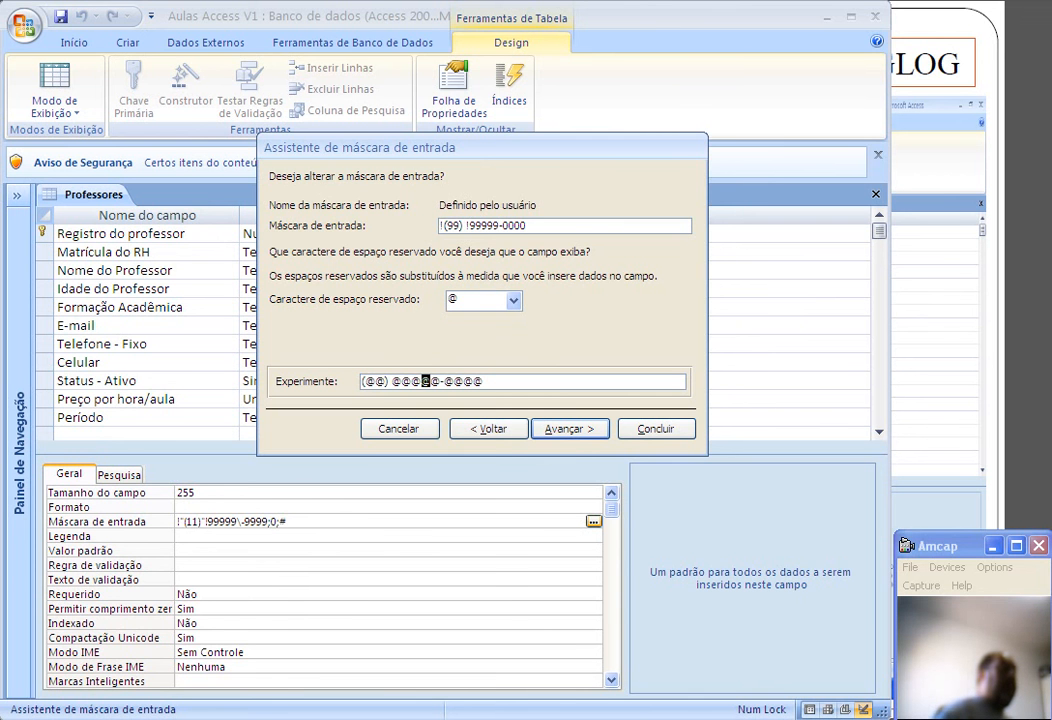
{"action": "left_click", "coordinate": [486, 381]}
Look through the placeholder characters, set the placeholder to $, and preview the mask in the test box.
{"action": "left_click", "coordinate": [513, 300]}
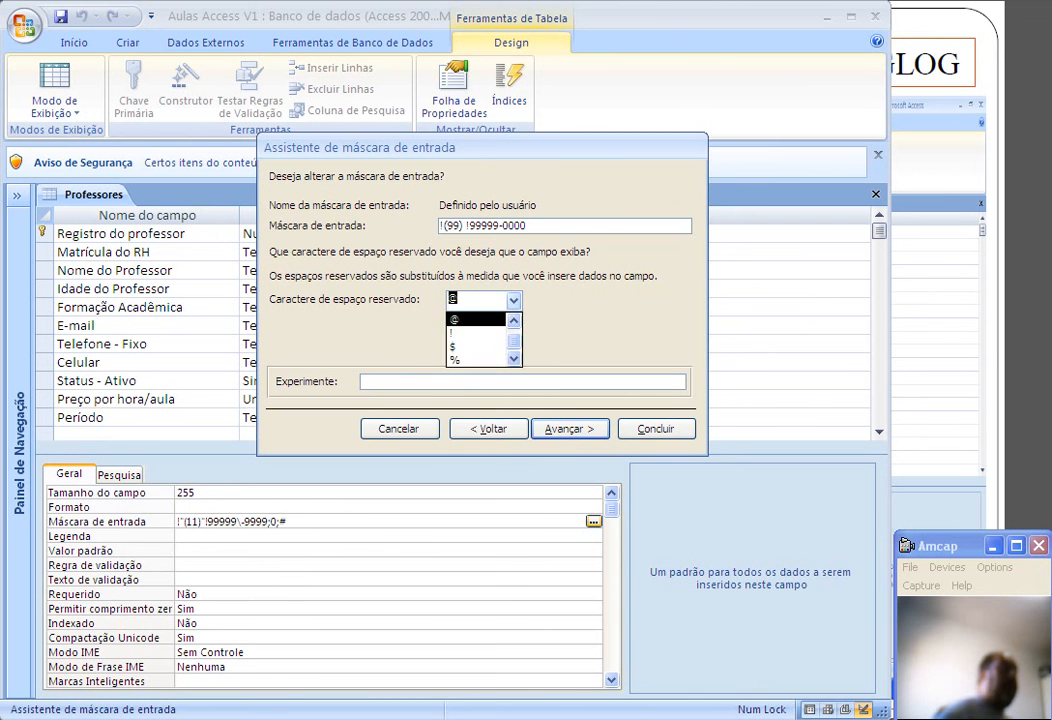
{"action": "double_click", "coordinate": [514, 321]}
{"action": "left_click", "coordinate": [514, 321]}
{"action": "left_click", "coordinate": [514, 321]}
{"action": "left_click", "coordinate": [514, 359]}
{"action": "double_click", "coordinate": [514, 359]}
{"action": "left_click", "coordinate": [514, 359]}
{"action": "left_click_drag", "start_coordinate": [514, 343], "coordinate": [514, 325]}
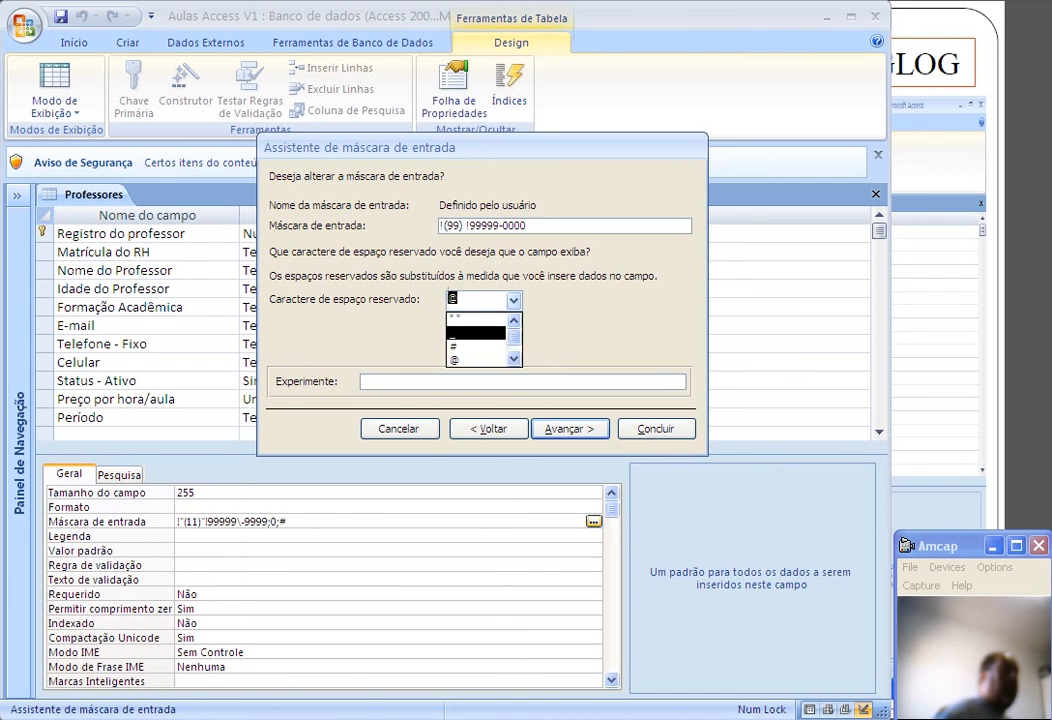
{"action": "left_click", "coordinate": [514, 300]}
{"action": "left_click", "coordinate": [514, 300]}
{"action": "left_click", "coordinate": [455, 346]}
{"action": "left_click", "coordinate": [460, 382]}
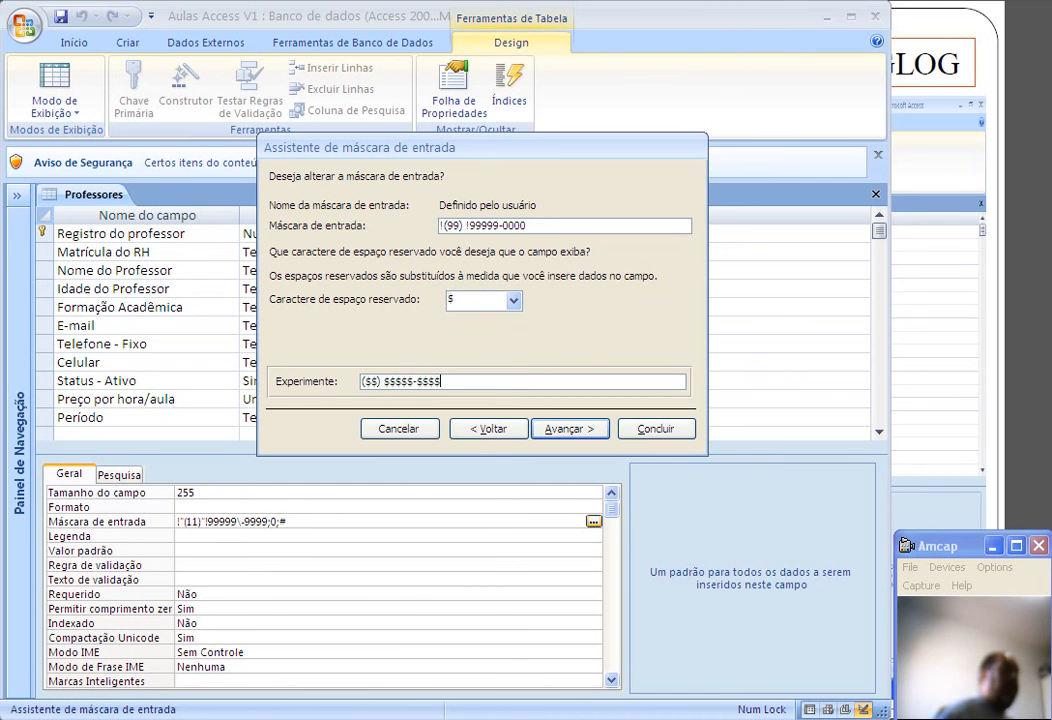
Choose to store the data with the symbols in the mask and finish the input mask wizard for Telefone - Fixo.
{"action": "left_click", "coordinate": [570, 429]}
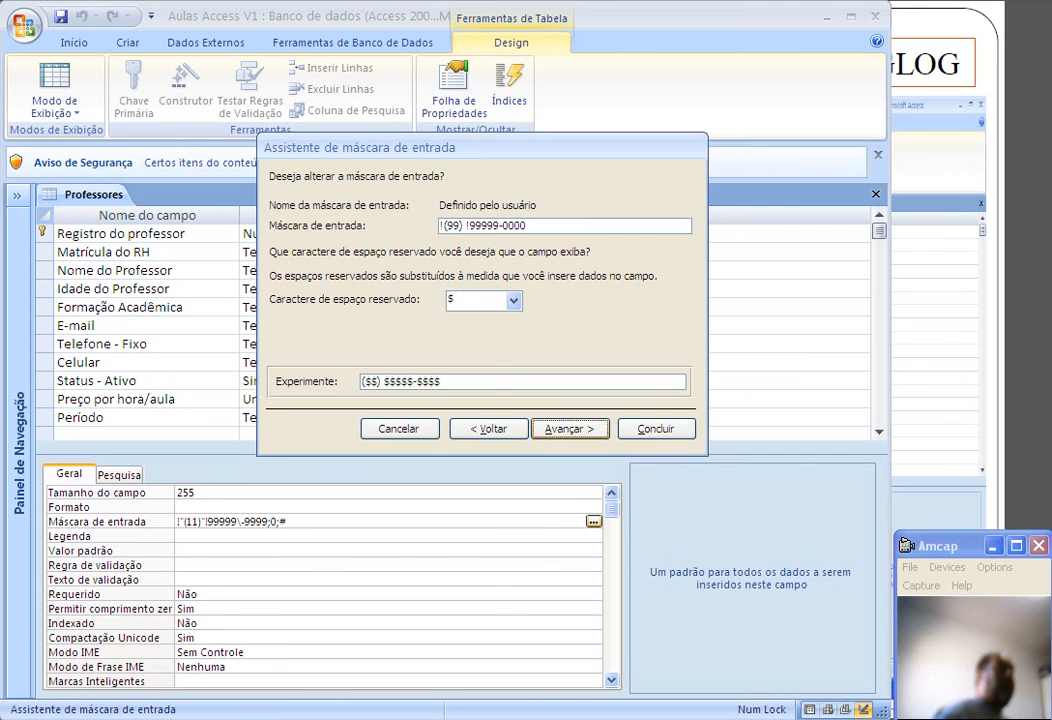
{"action": "left_click", "coordinate": [282, 204]}
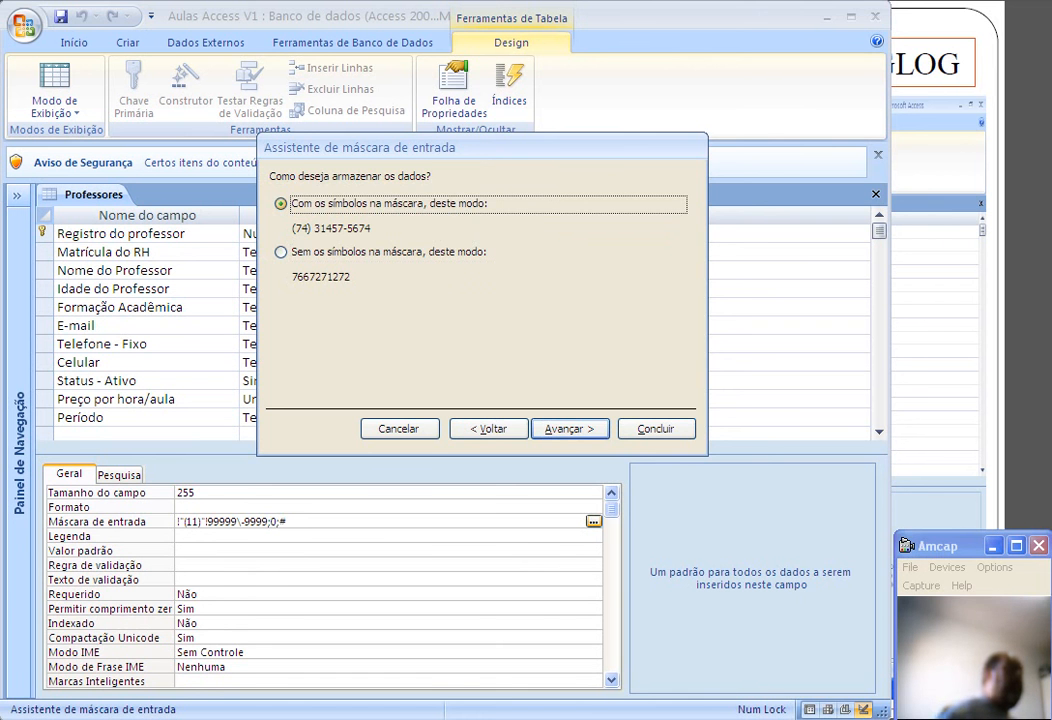
{"action": "key", "text": "Return"}
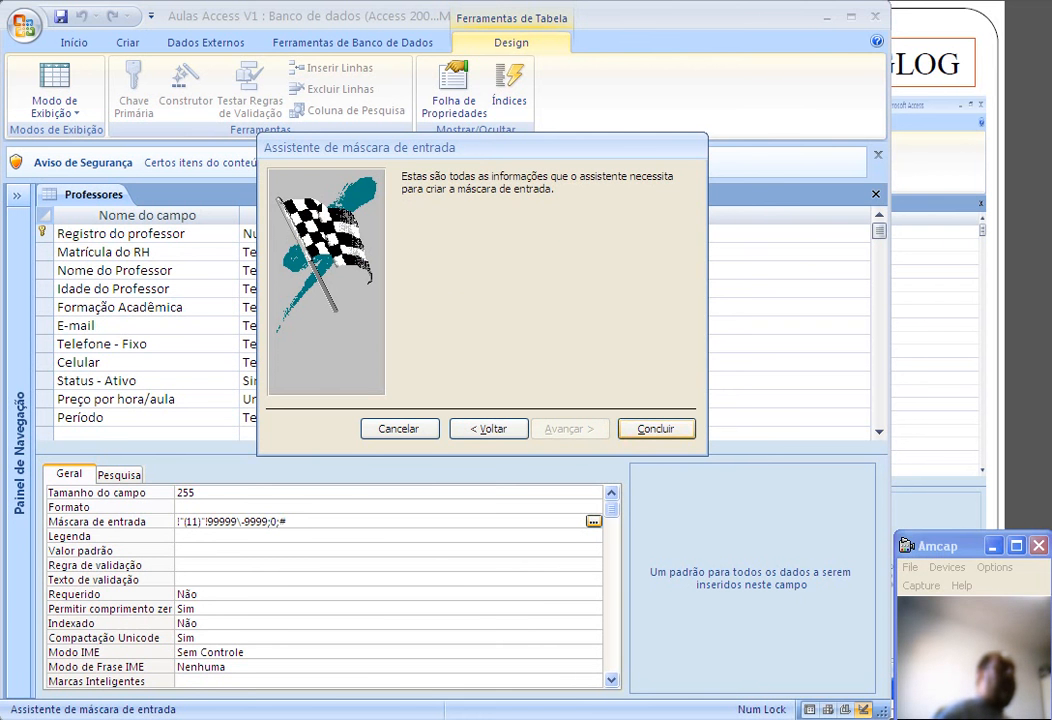
{"action": "key", "text": "Return"}
{"action": "key", "text": "Return"}
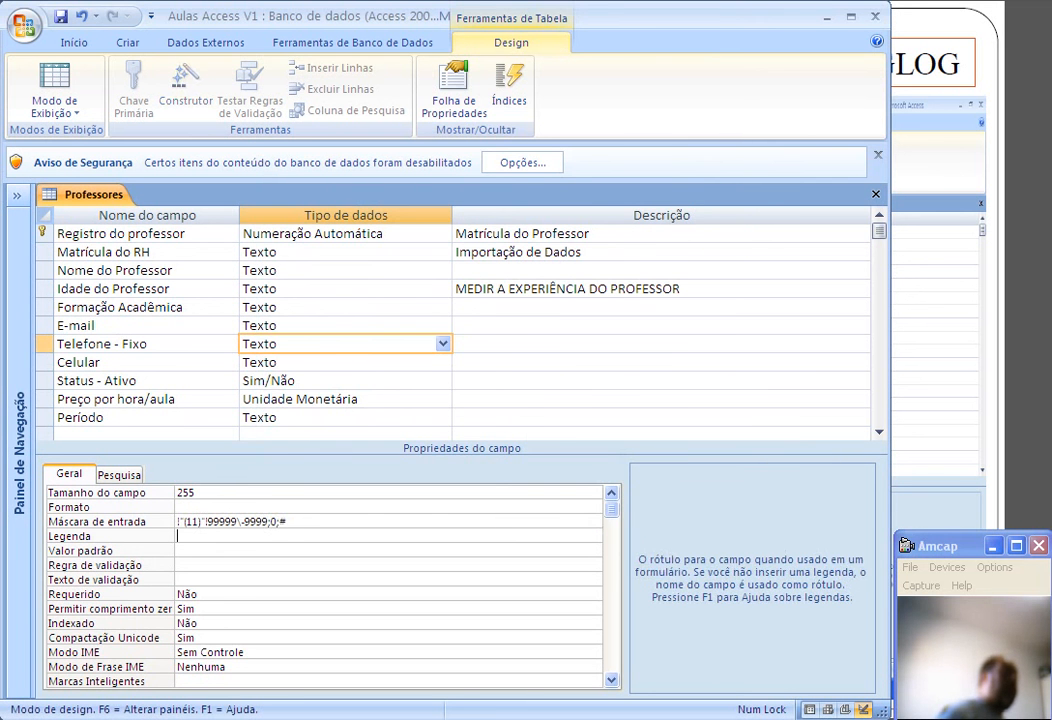
{"action": "left_click", "coordinate": [288, 522]}
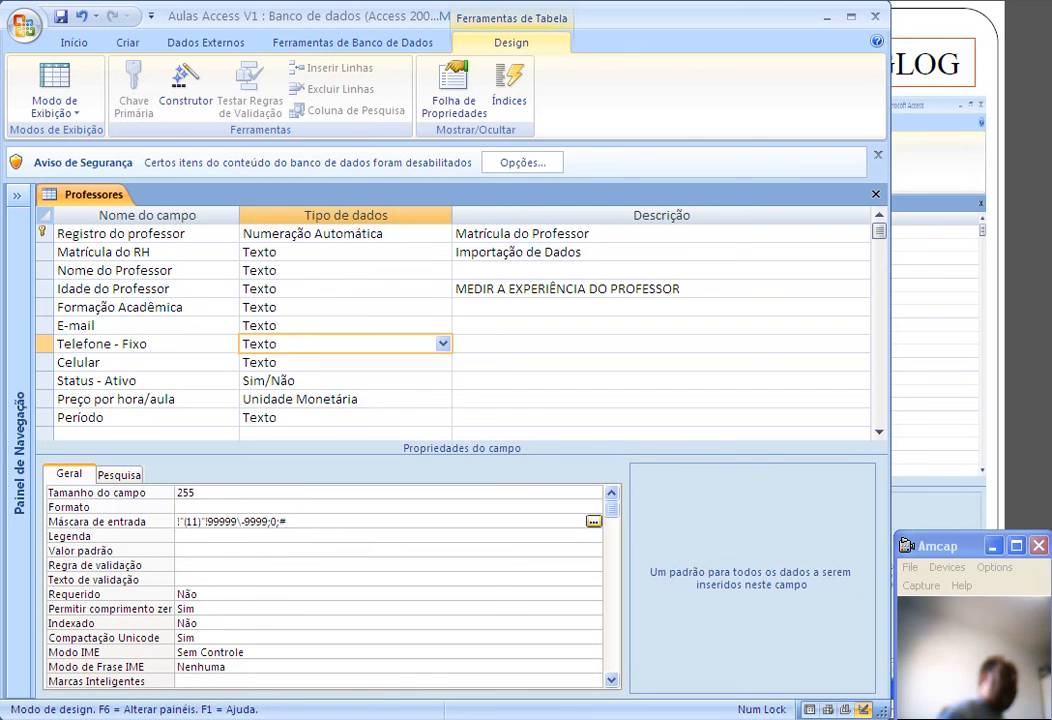
Check the Editando Campos slide, return to Access, and examine the properties of the Status - Ativo, Preço por hora/aula and Período fields.
{"action": "key", "text": "Return"}
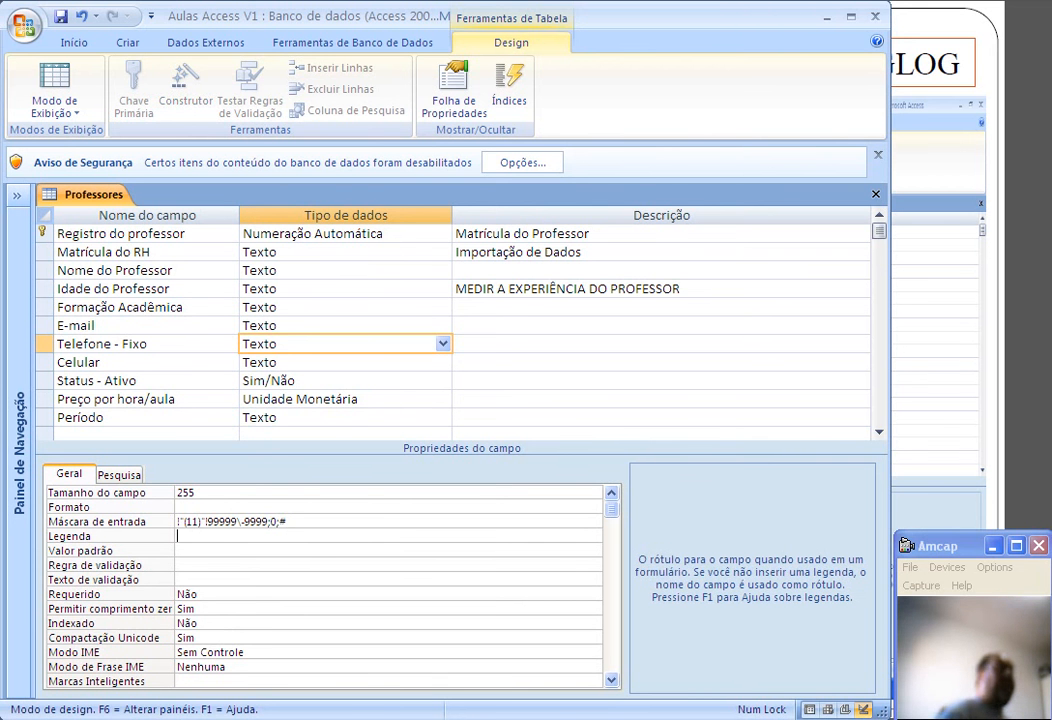
{"action": "left_click", "coordinate": [827, 17]}
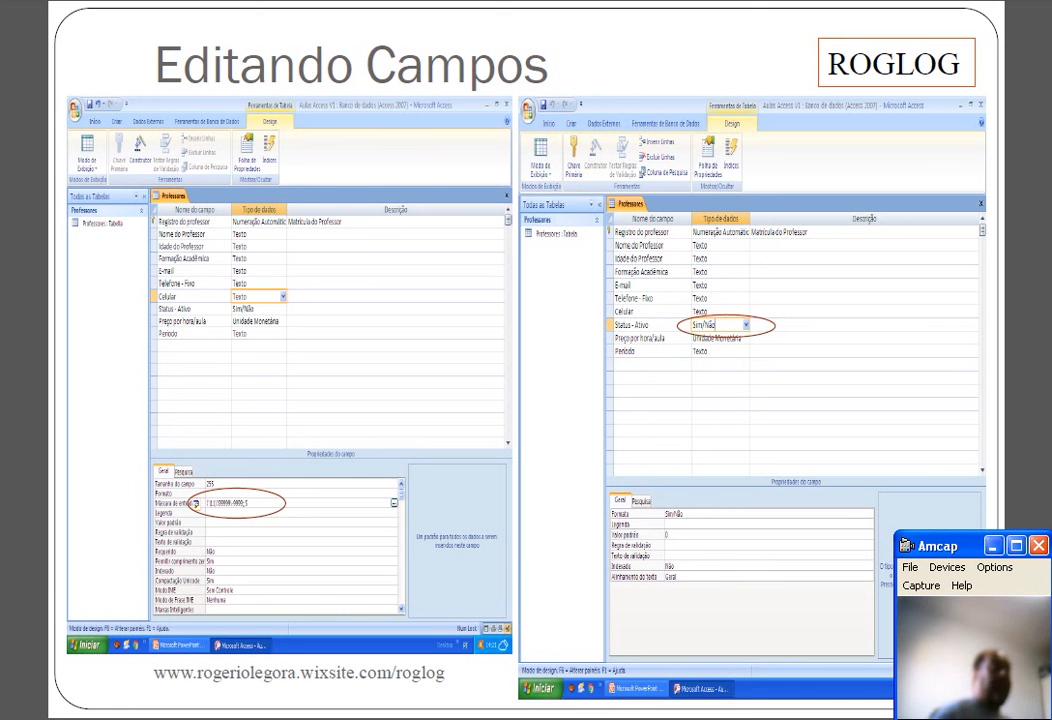
{"action": "key", "text": "alt+Tab"}
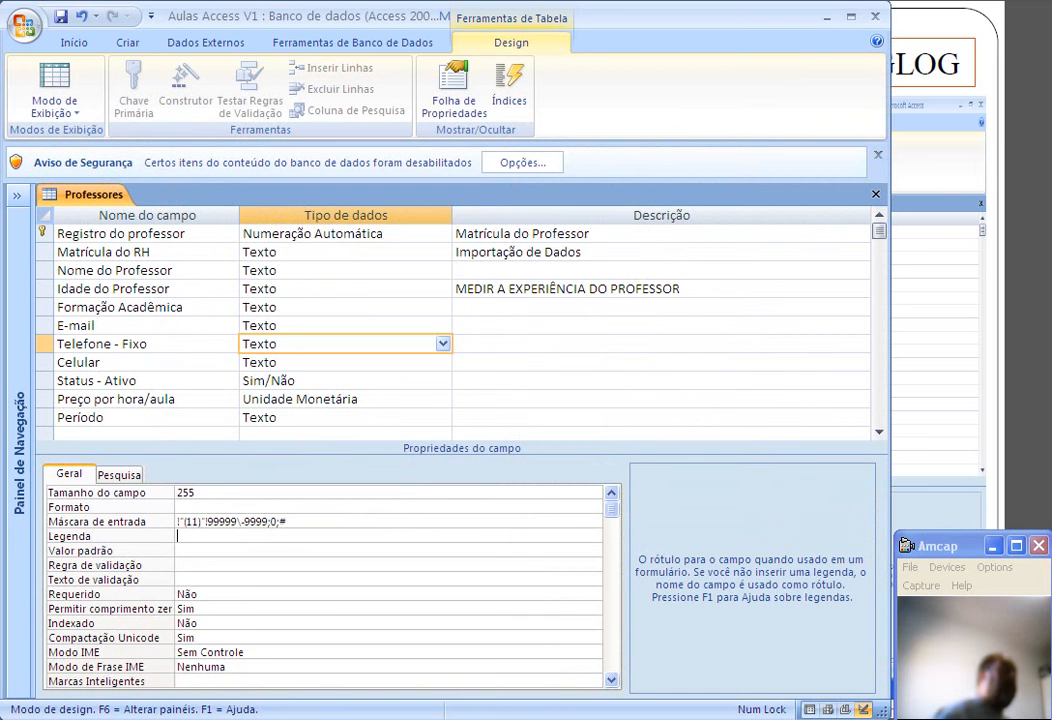
{"action": "left_click", "coordinate": [295, 381]}
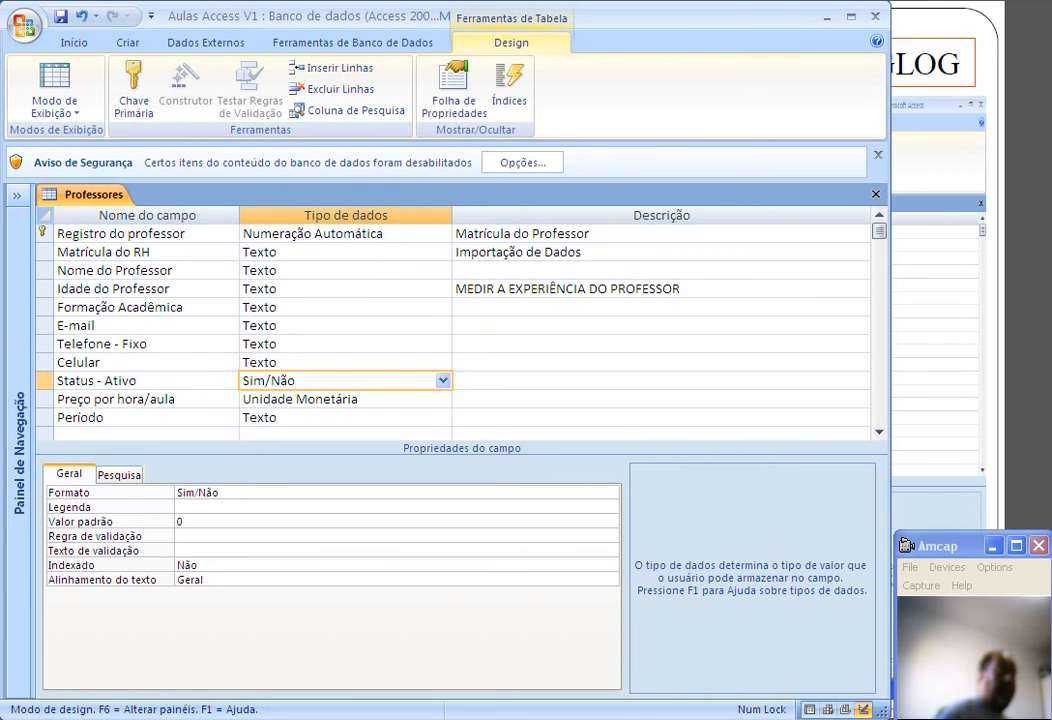
{"action": "left_click", "coordinate": [359, 399]}
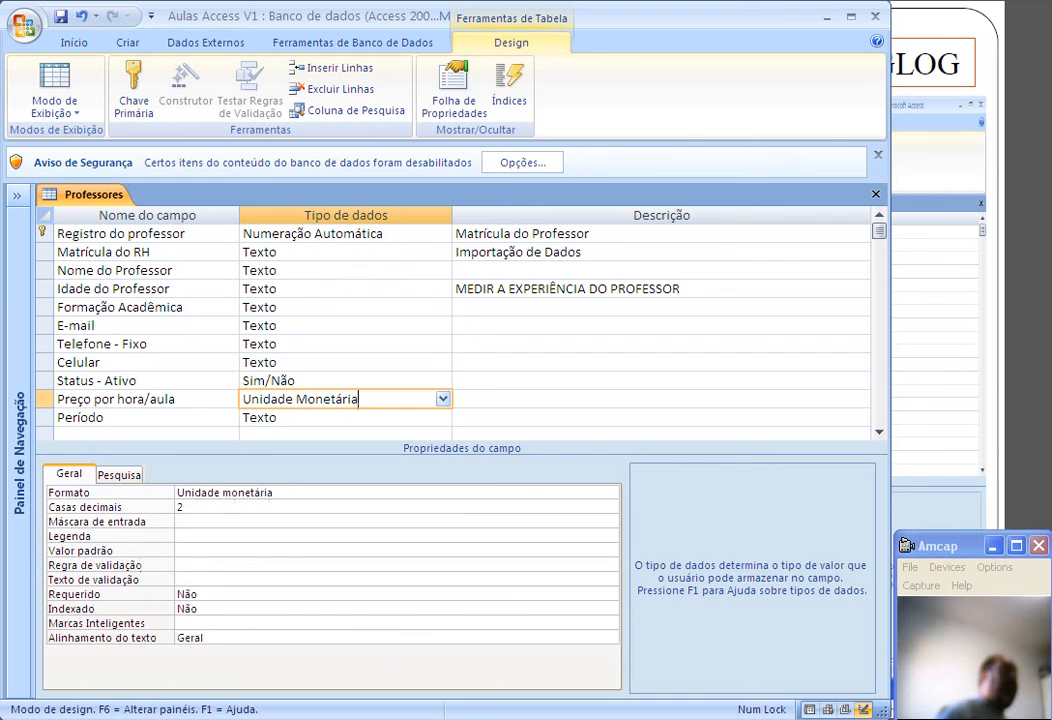
{"action": "left_click", "coordinate": [278, 417]}
{"action": "left_click", "coordinate": [297, 381]}
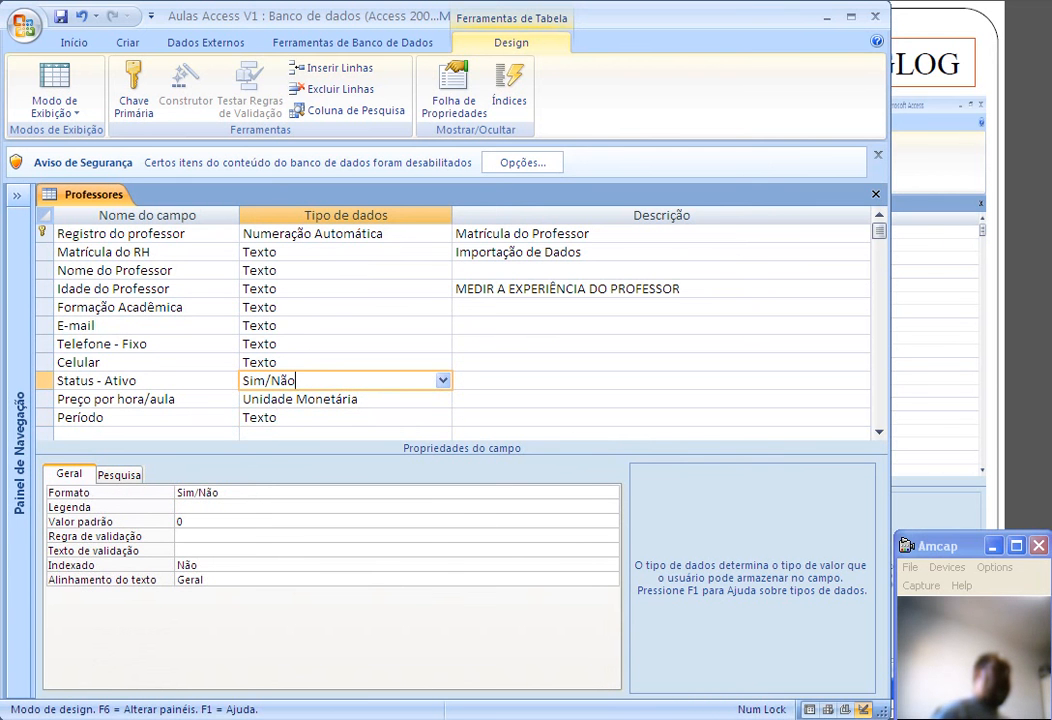
{"action": "left_click", "coordinate": [490, 417]}
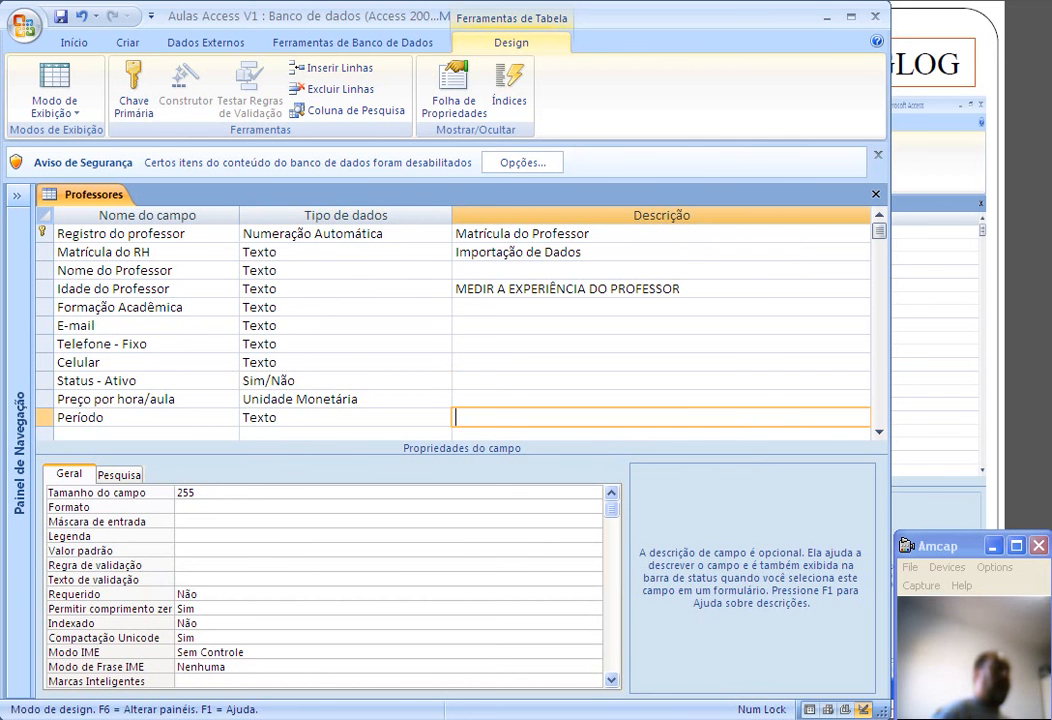
Advance the presentation by one slide, return to Access, and examine the Período field's name, data type and description.
{"action": "key", "text": "alt+Tab"}
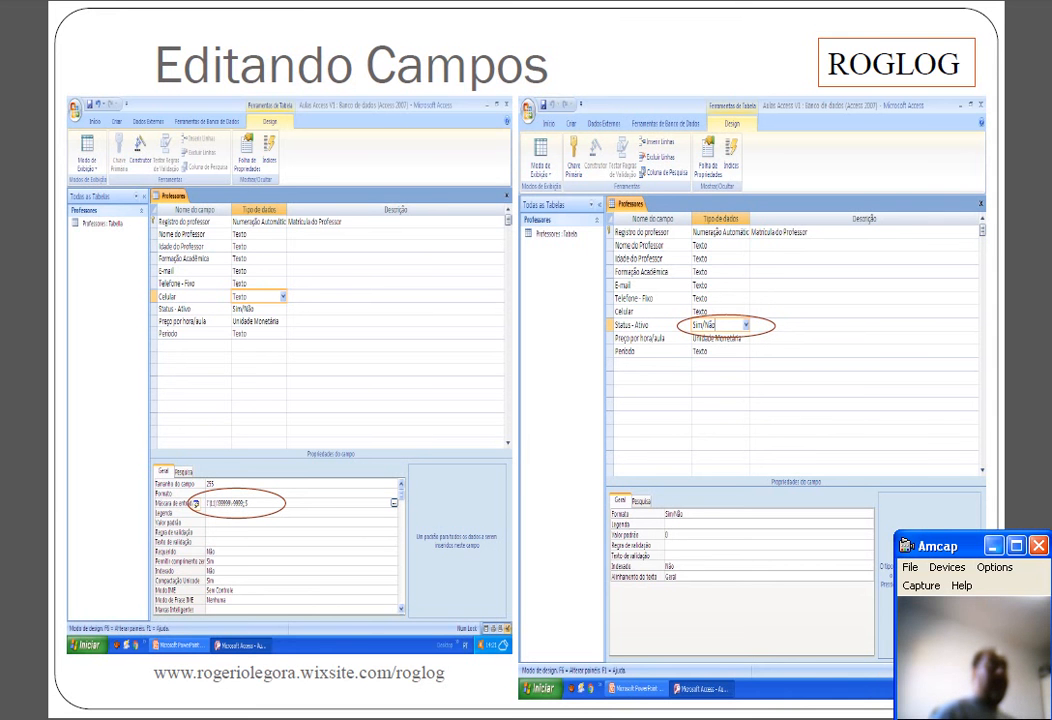
{"action": "key", "text": "Right"}
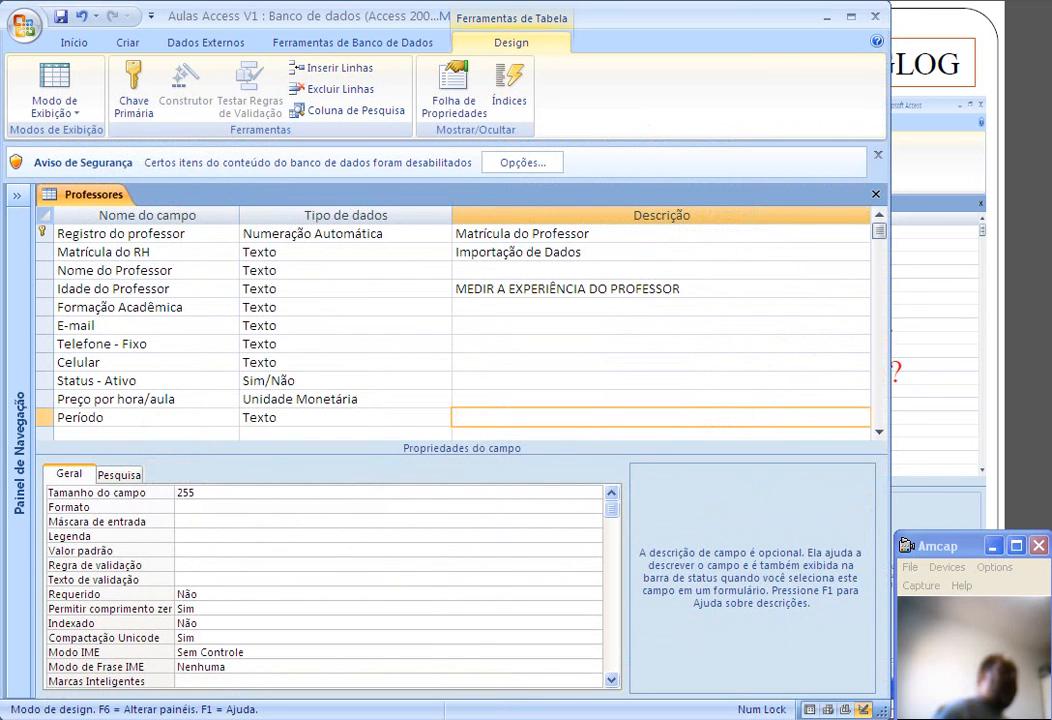
{"action": "left_click", "coordinate": [345, 417]}
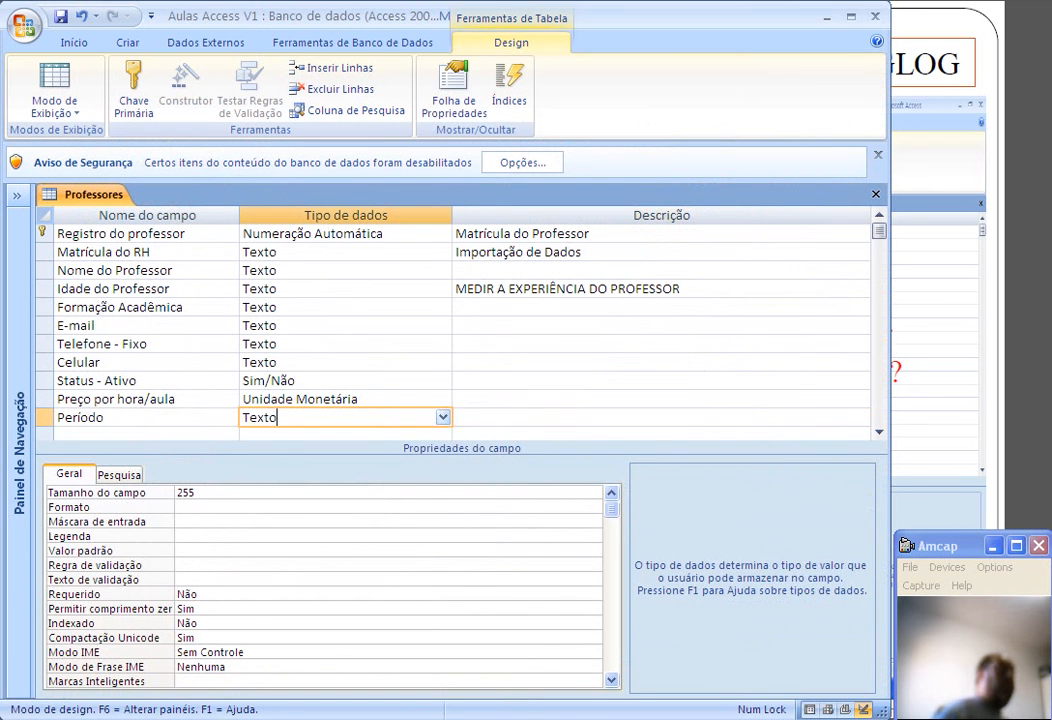
{"action": "left_click", "coordinate": [560, 417]}
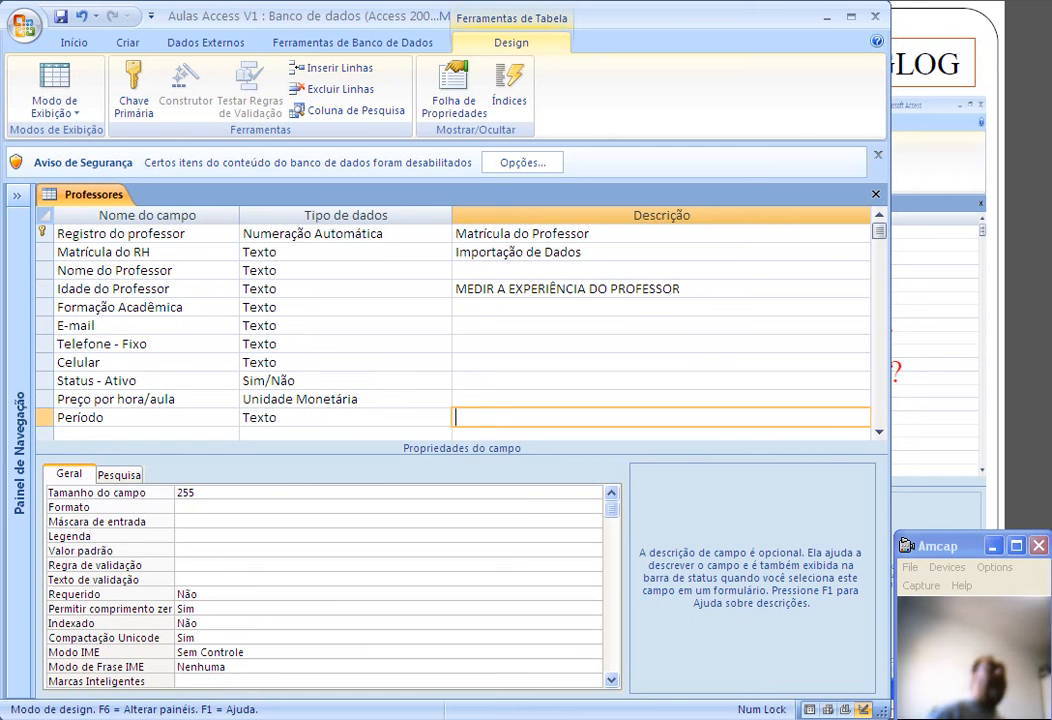
{"action": "left_click", "coordinate": [345, 418]}
{"action": "left_click", "coordinate": [660, 418]}
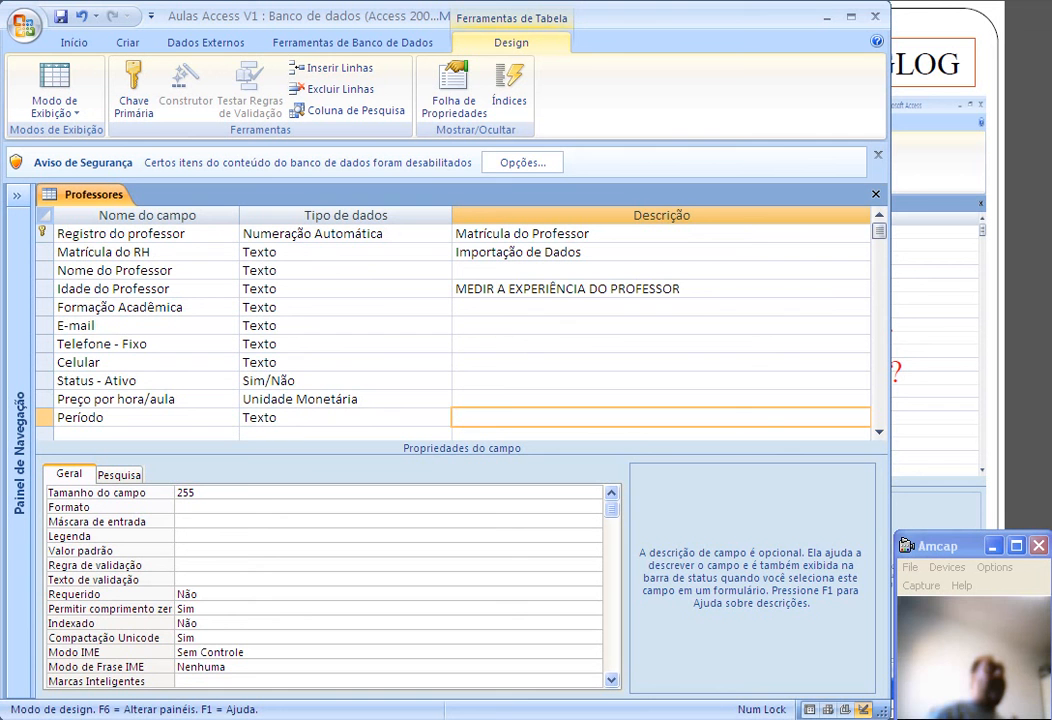
{"action": "left_click", "coordinate": [107, 418]}
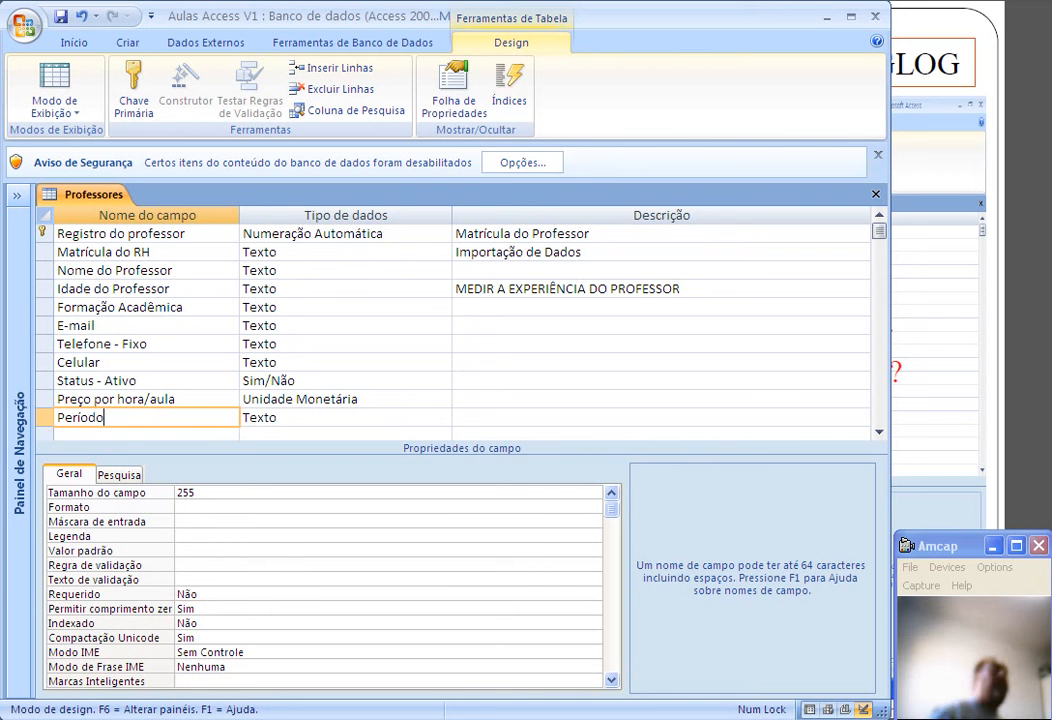
{"action": "left_click", "coordinate": [278, 418]}
{"action": "left_click", "coordinate": [540, 418]}
{"action": "left_click", "coordinate": [310, 418]}
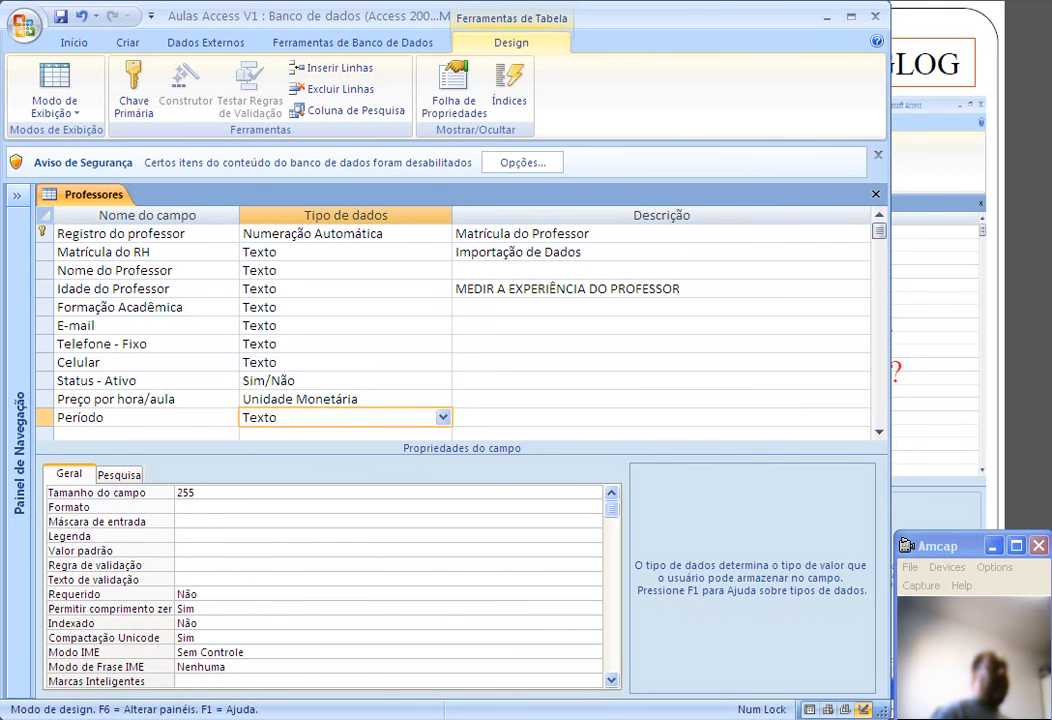
{"action": "left_click", "coordinate": [540, 418]}
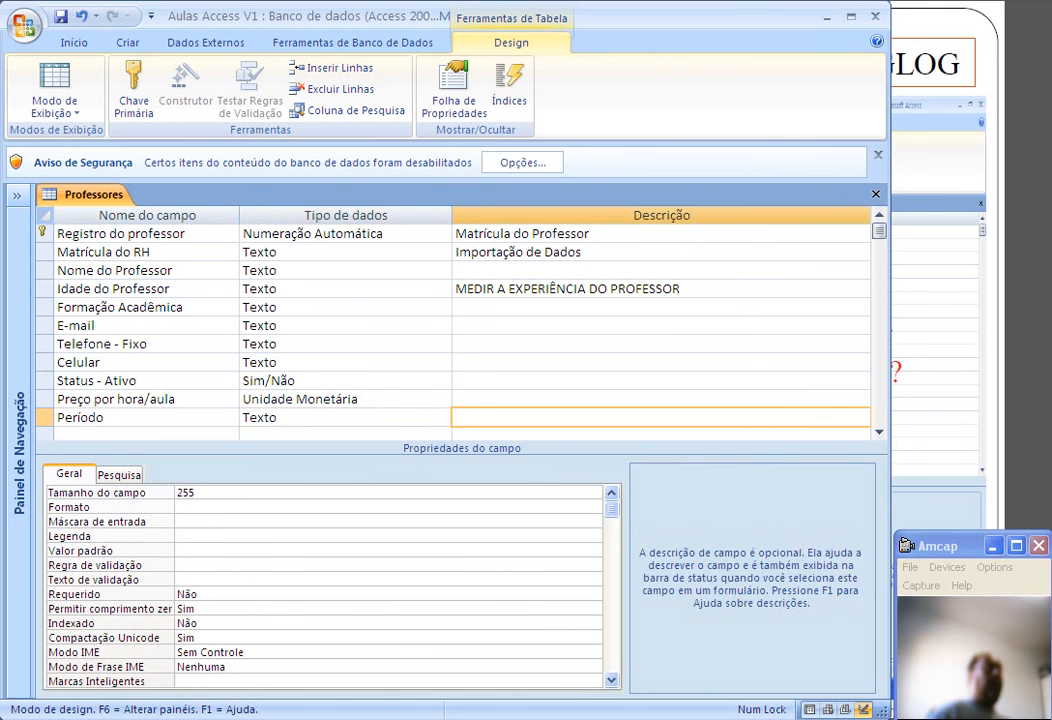
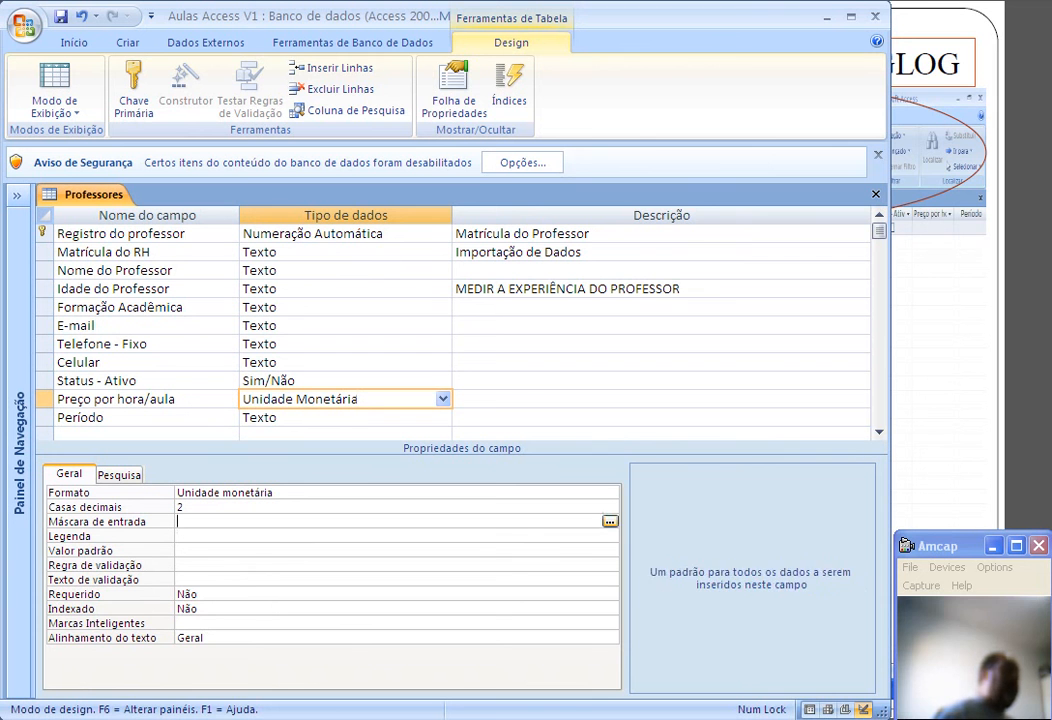
Examine the default value, validation text, indexing and smart tag properties of Preço por hora/aula, and move to the Período field.
{"action": "left_click", "coordinate": [260, 551]}
{"action": "left_click", "coordinate": [260, 580]}
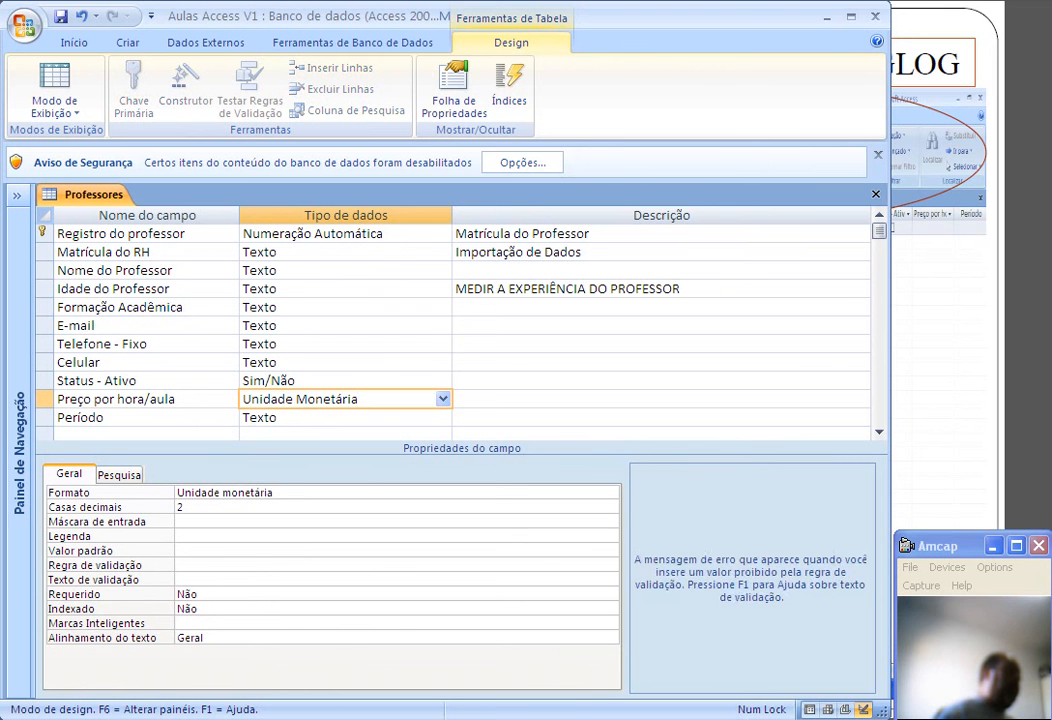
{"action": "left_click", "coordinate": [260, 609]}
{"action": "left_click", "coordinate": [260, 623]}
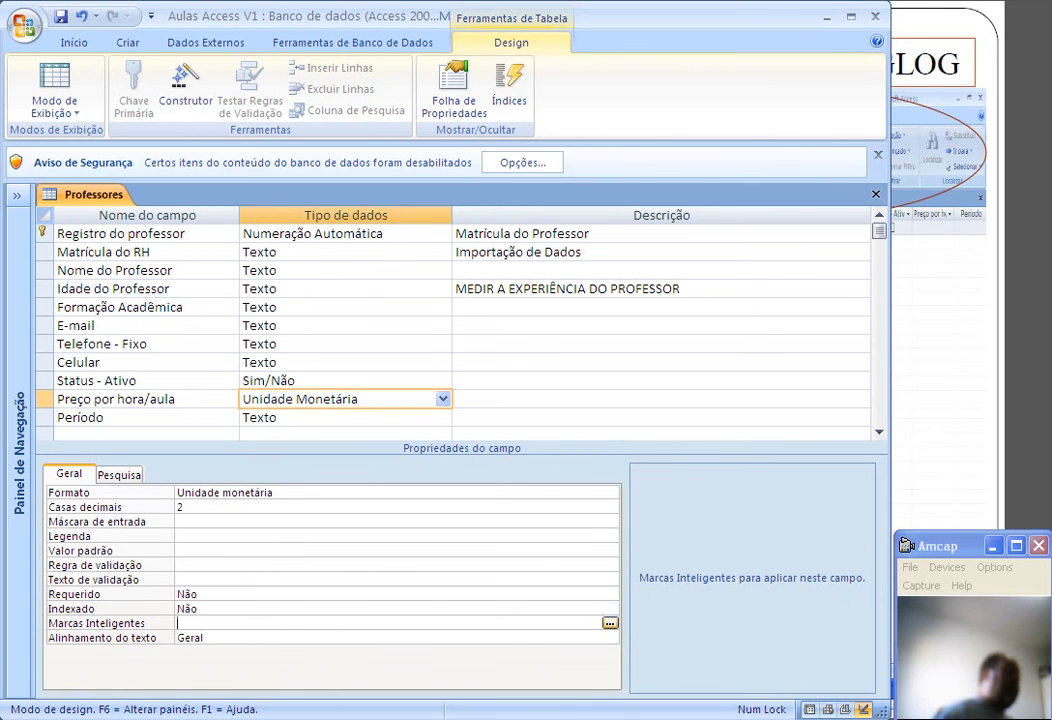
{"action": "key", "text": "F6"}
{"action": "key", "text": "Down"}
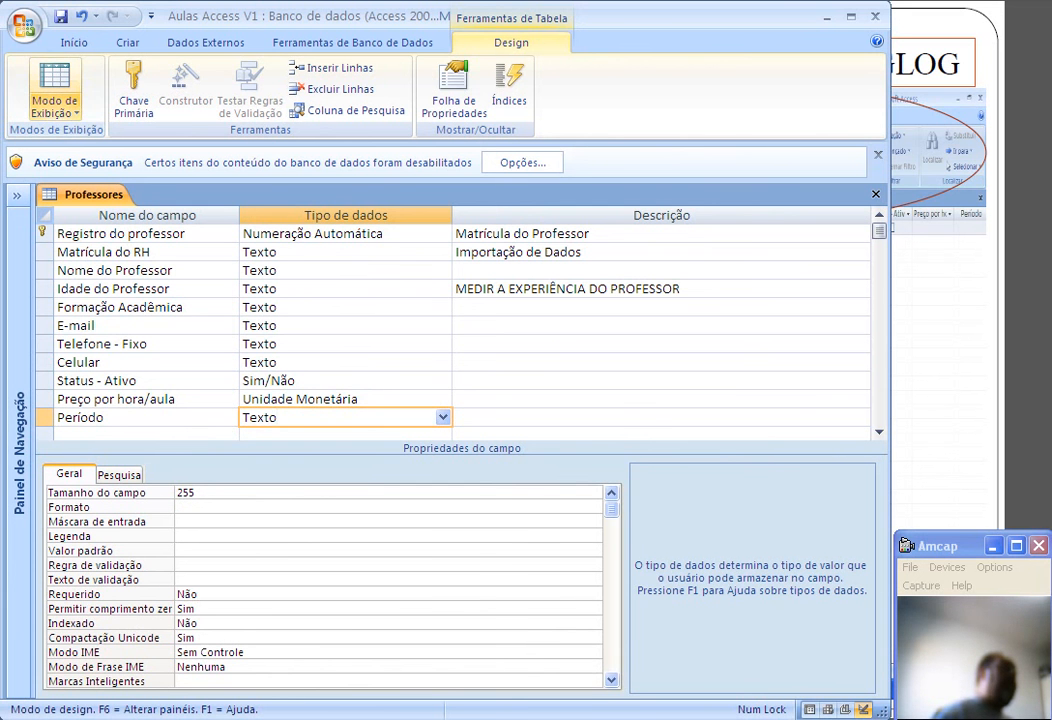
Show the Professores table in Datasheet view and fit the widths of its first four columns, Numeração Automática - DIGITAÇÃO through IDADE.
{"action": "left_click", "coordinate": [54, 108]}
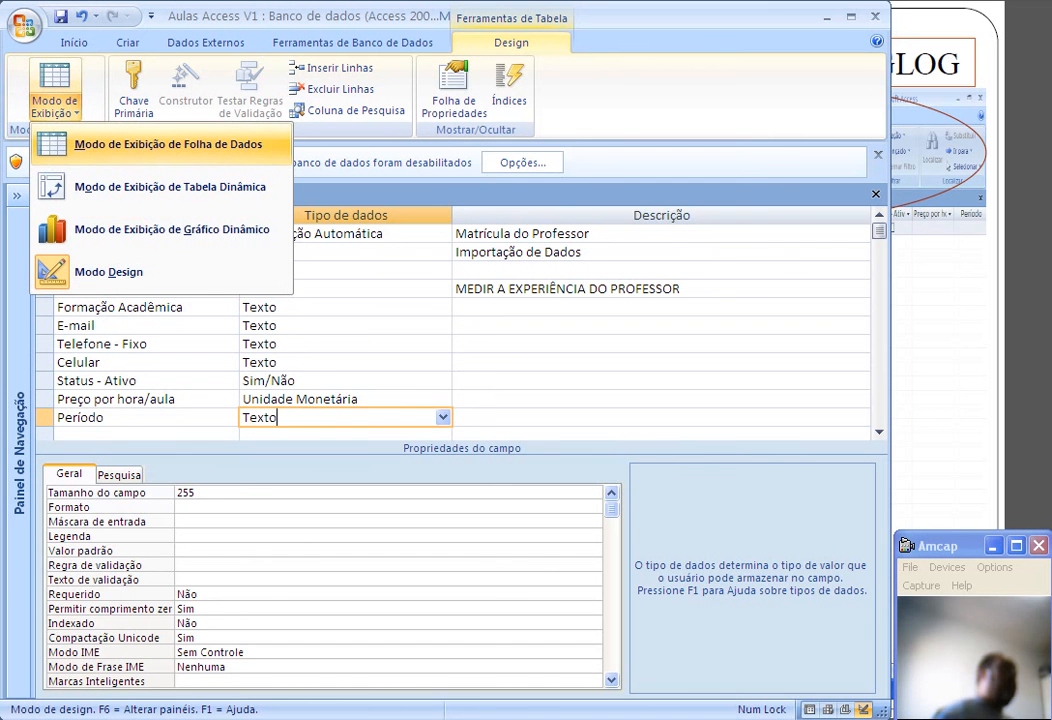
{"action": "left_click", "coordinate": [168, 144]}
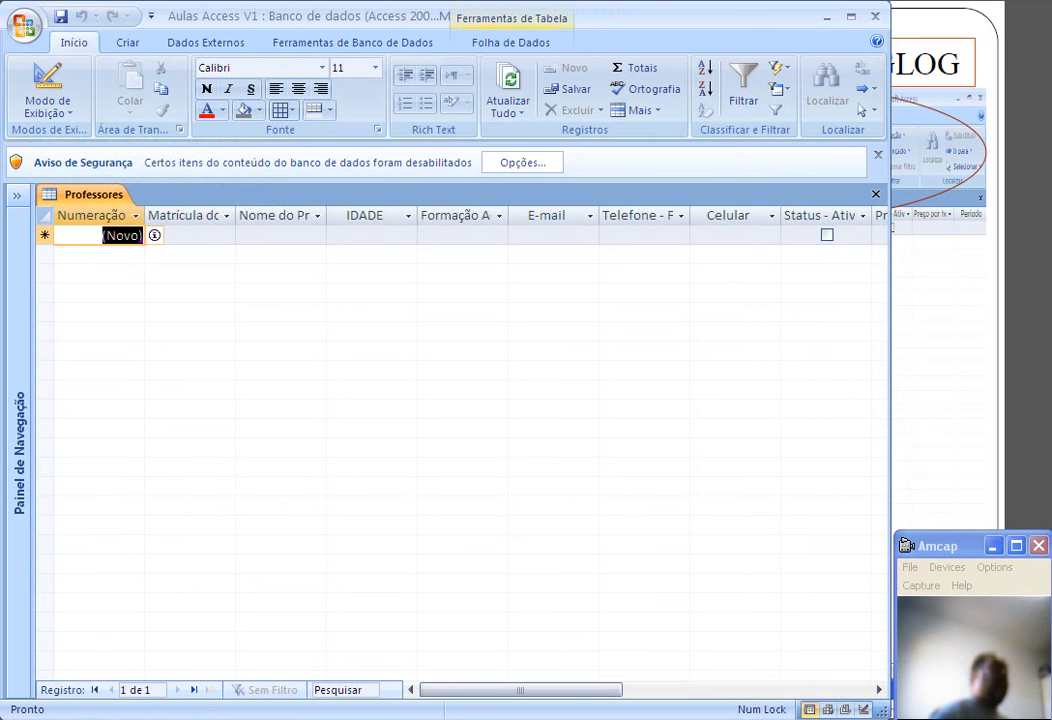
{"action": "double_click", "coordinate": [145, 215]}
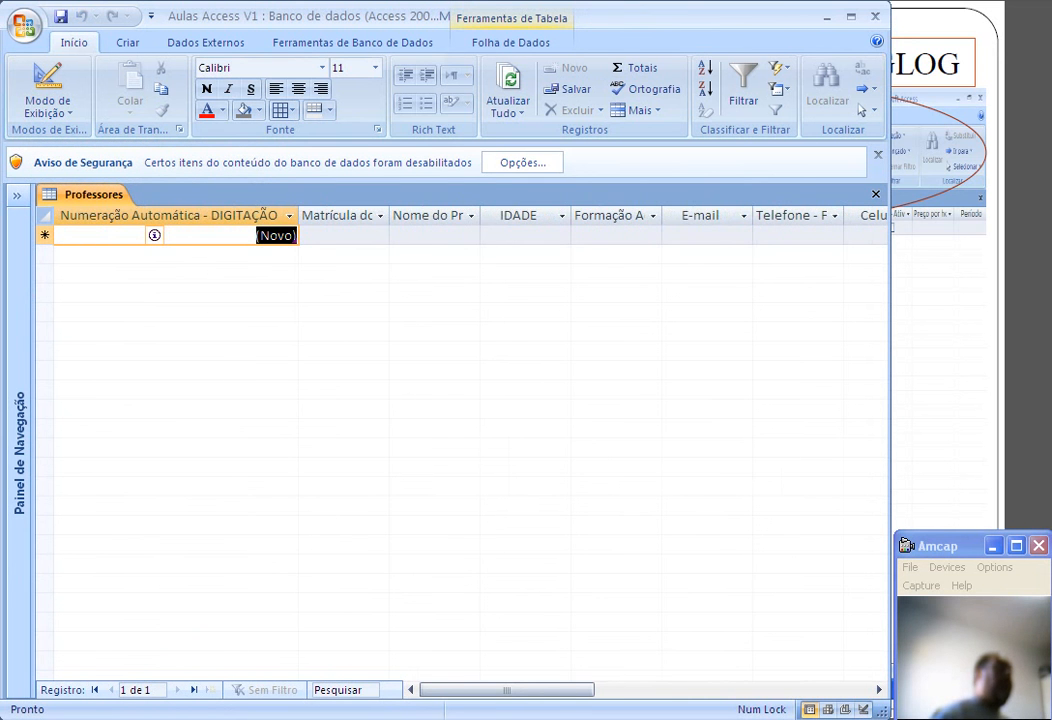
{"action": "double_click", "coordinate": [389, 215]}
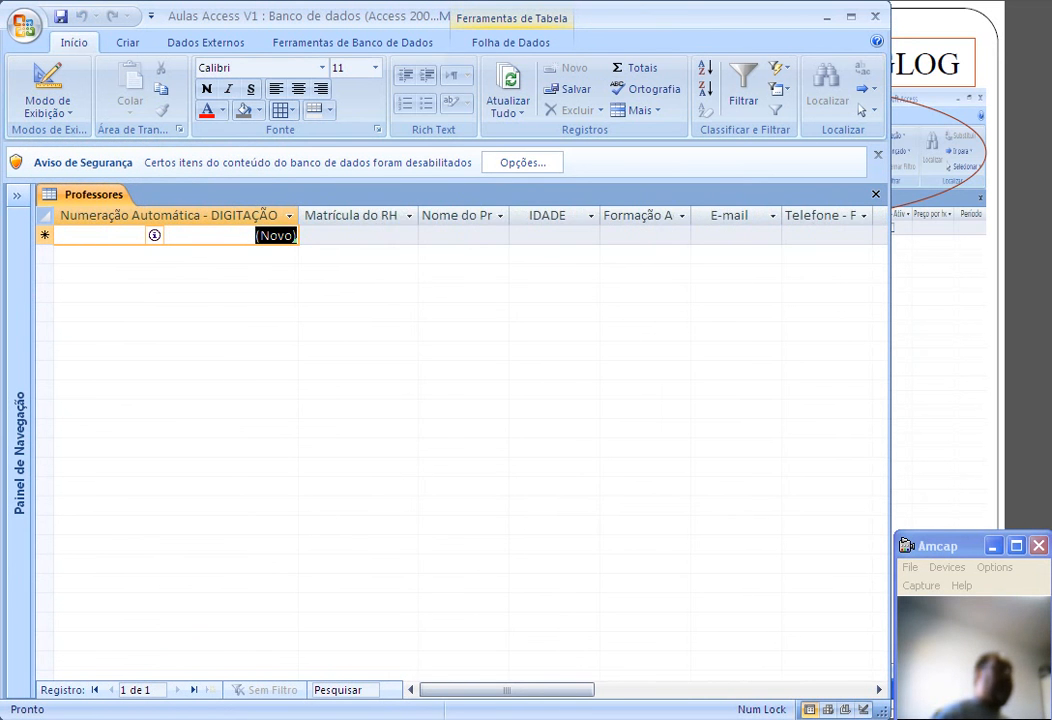
{"action": "double_click", "coordinate": [509, 215]}
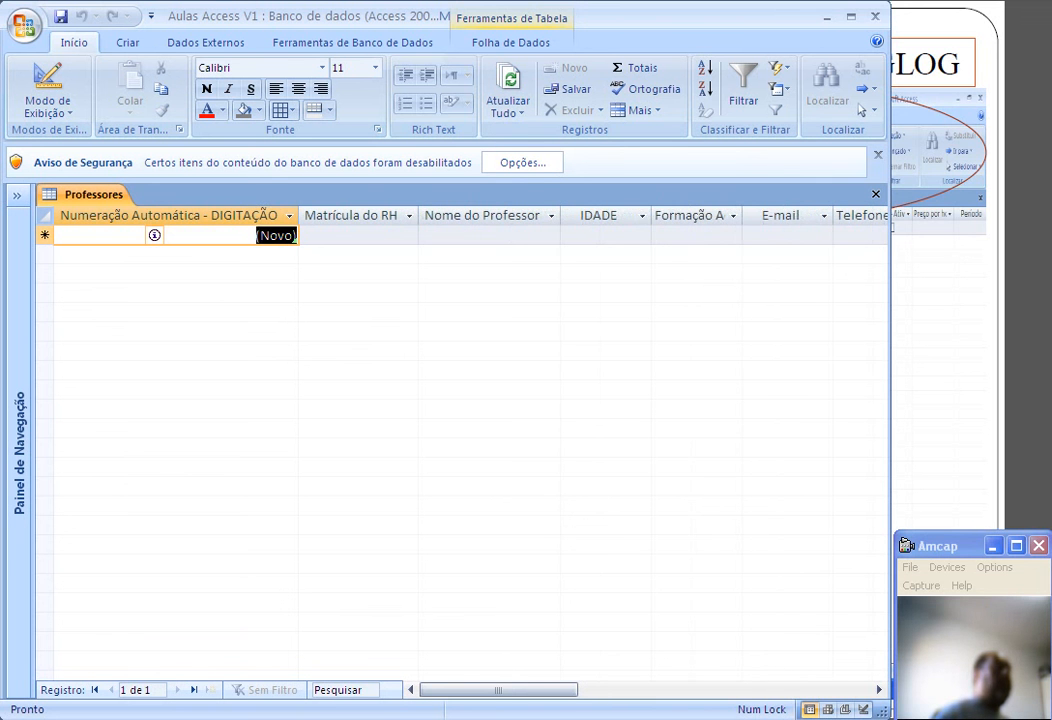
{"action": "double_click", "coordinate": [651, 215]}
{"action": "left_click", "coordinate": [550, 215]}
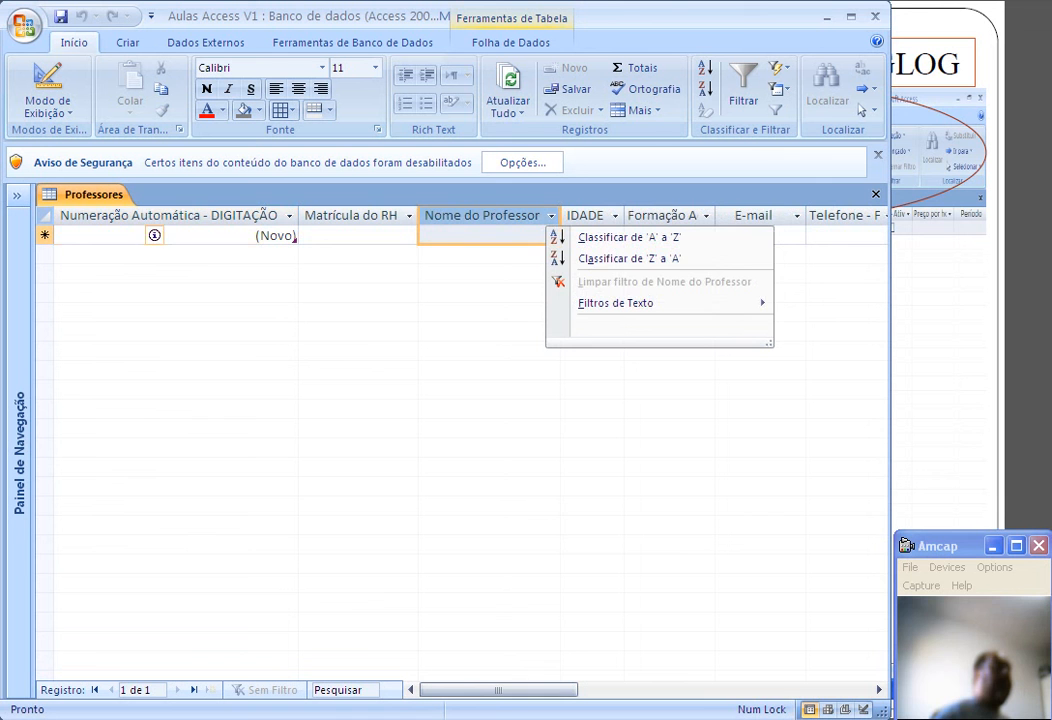
{"action": "key", "text": "Escape"}
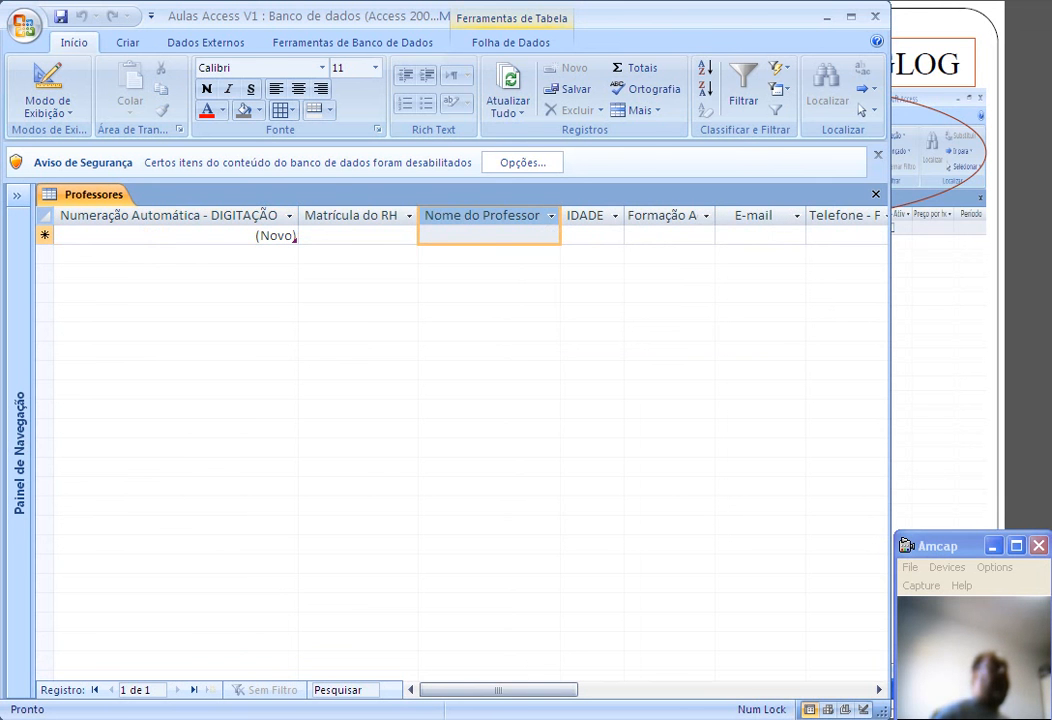
Move along the new record to the Status - Ativo cell and fit that column's width to its header.
{"action": "left_click", "coordinate": [591, 235]}
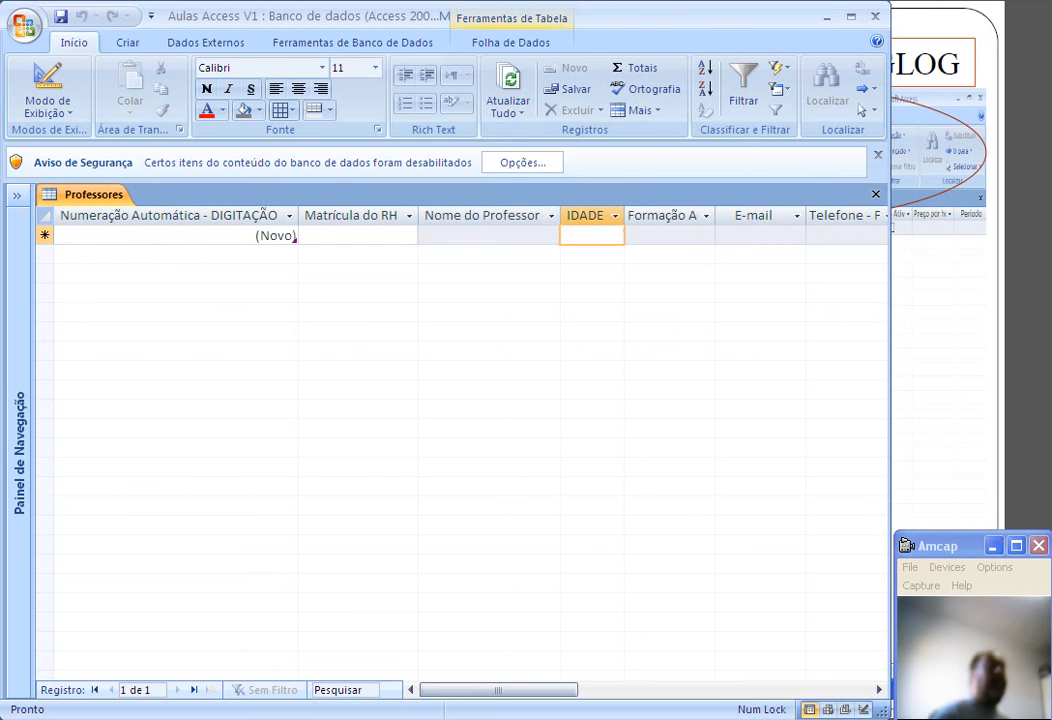
{"action": "key", "text": "Tab"}
{"action": "key", "text": "Tab"}
{"action": "key", "text": "Tab"}
{"action": "key", "text": "Tab"}
{"action": "key", "text": "Tab"}
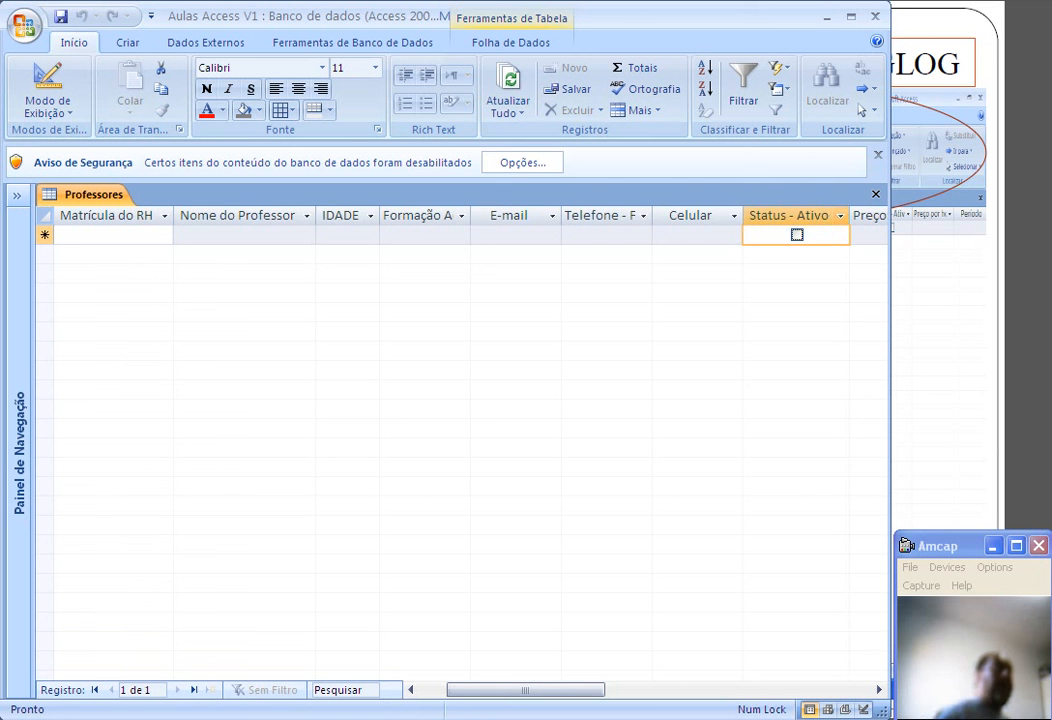
Look through the new record's fields from Numeração Automática - DIGITAÇÃO to the Adicionar Novo Campo column.
{"action": "key", "text": "Left"}
{"action": "key", "text": "Left"}
{"action": "key", "text": "Left"}
{"action": "key", "text": "Left"}
{"action": "key", "text": "Left"}
{"action": "key", "text": "Left"}
{"action": "key", "text": "Left"}
{"action": "key", "text": "Left"}
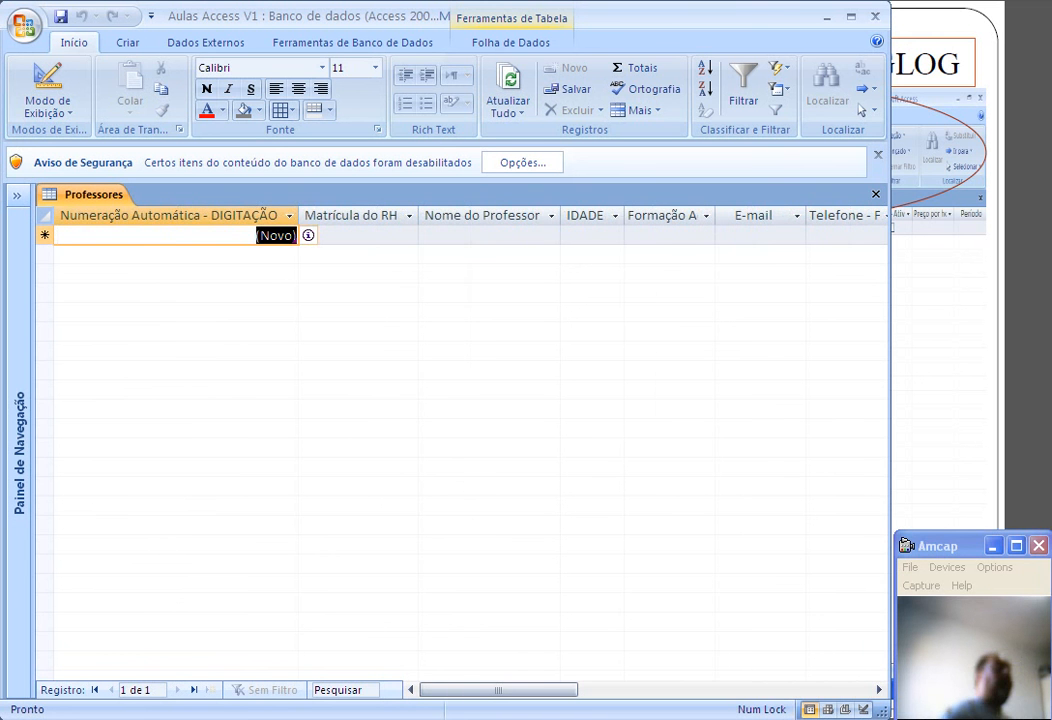
{"action": "key", "text": "Right"}
{"action": "key", "text": "Left"}
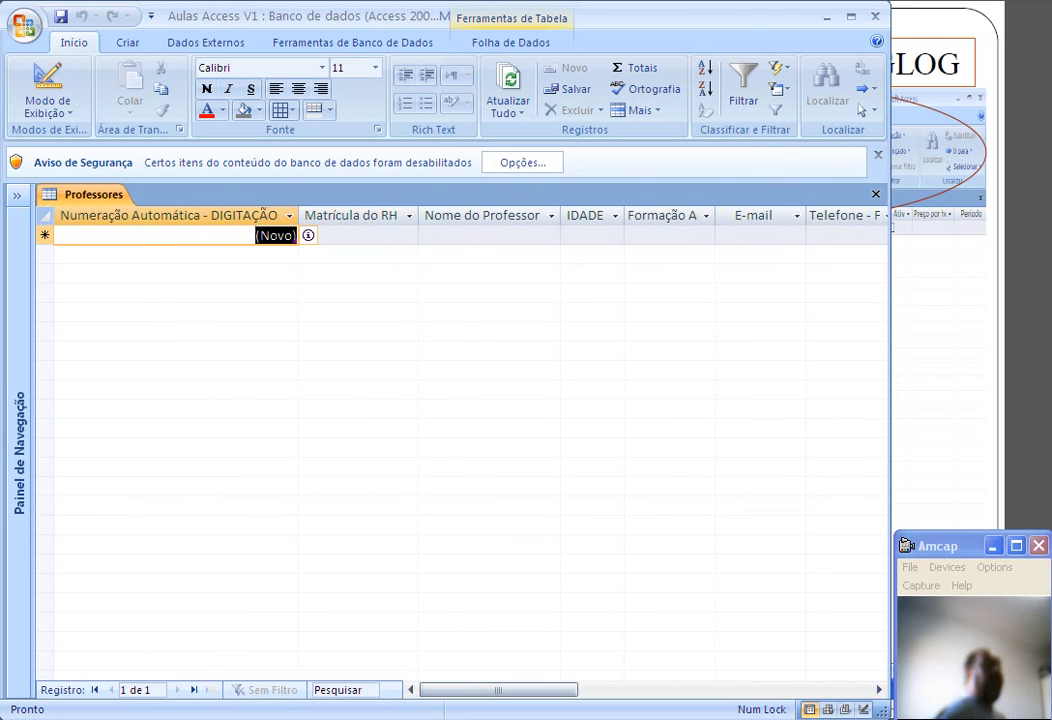
{"action": "key", "text": "Right"}
{"action": "key", "text": "Right"}
{"action": "key", "text": "Right"}
{"action": "key", "text": "Right"}
{"action": "key", "text": "Right"}
{"action": "key", "text": "Right"}
{"action": "key", "text": "Right"}
{"action": "key", "text": "Right"}
{"action": "key", "text": "Right"}
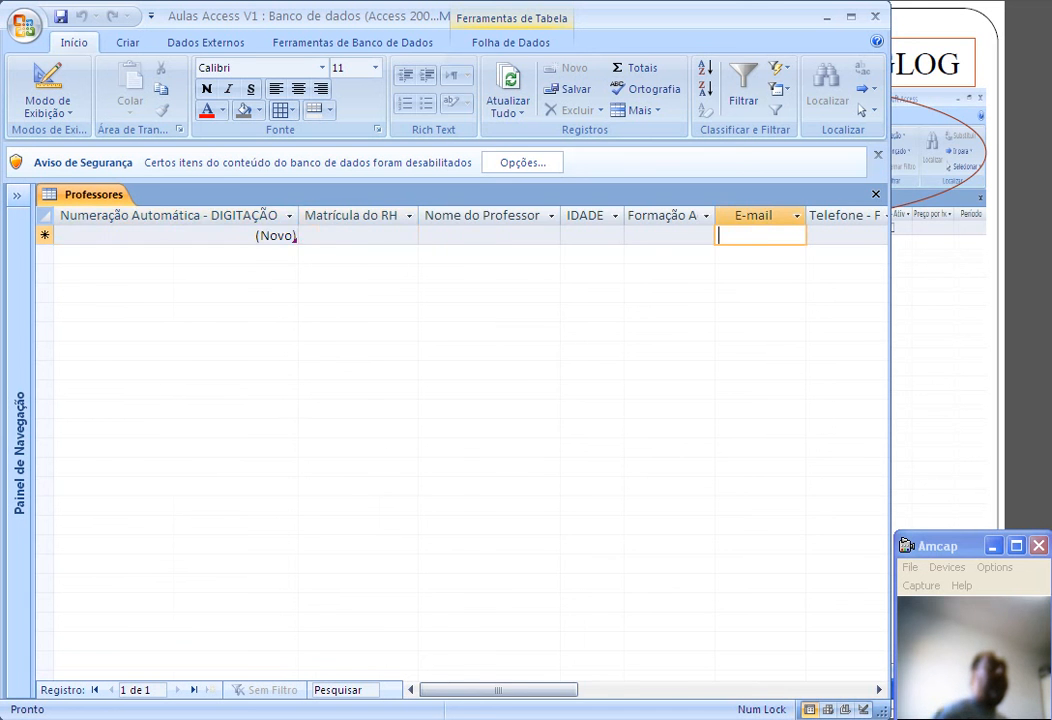
{"action": "key", "text": "Right"}
{"action": "key", "text": "Right"}
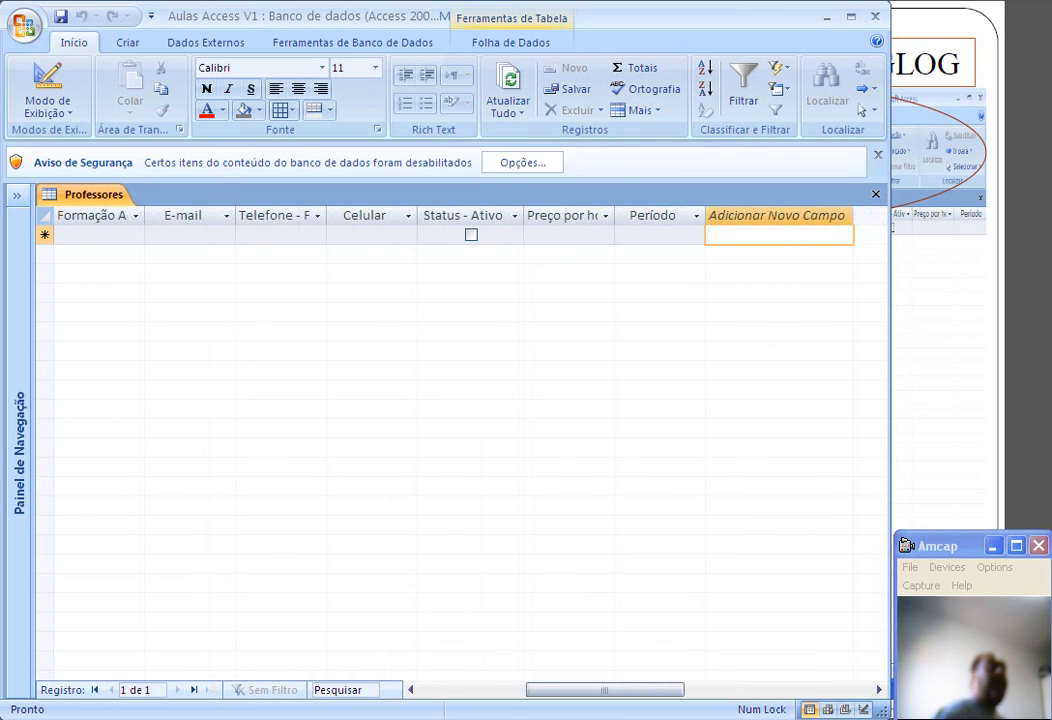
{"action": "key", "text": "Left"}
{"action": "key", "text": "Left"}
{"action": "key", "text": "Left"}
{"action": "key", "text": "Right"}
{"action": "key", "text": "Right"}
{"action": "key", "text": "Right"}
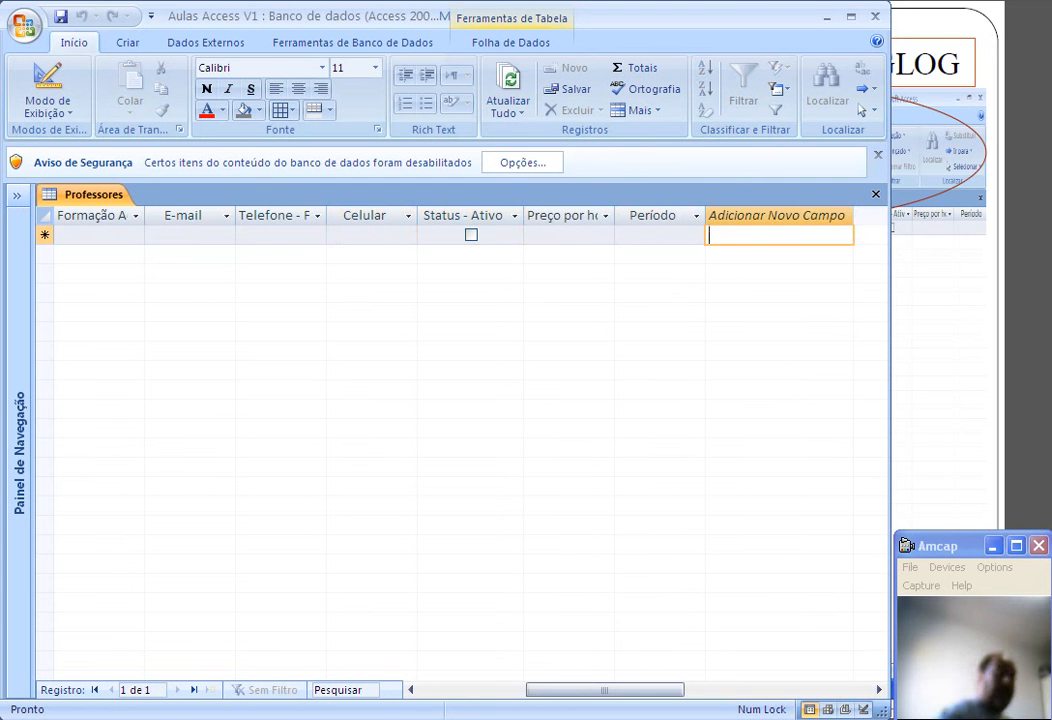
Go back through the new record to its first field and move to the Nome do Professor cell.
{"action": "key", "text": "Left"}
{"action": "key", "text": "Left"}
{"action": "key", "text": "Left"}
{"action": "key", "text": "Left"}
{"action": "key", "text": "Left"}
{"action": "key", "text": "Left"}
{"action": "key", "text": "Left"}
{"action": "key", "text": "Left"}
{"action": "key", "text": "Left"}
{"action": "key", "text": "Left"}
{"action": "key", "text": "Left"}
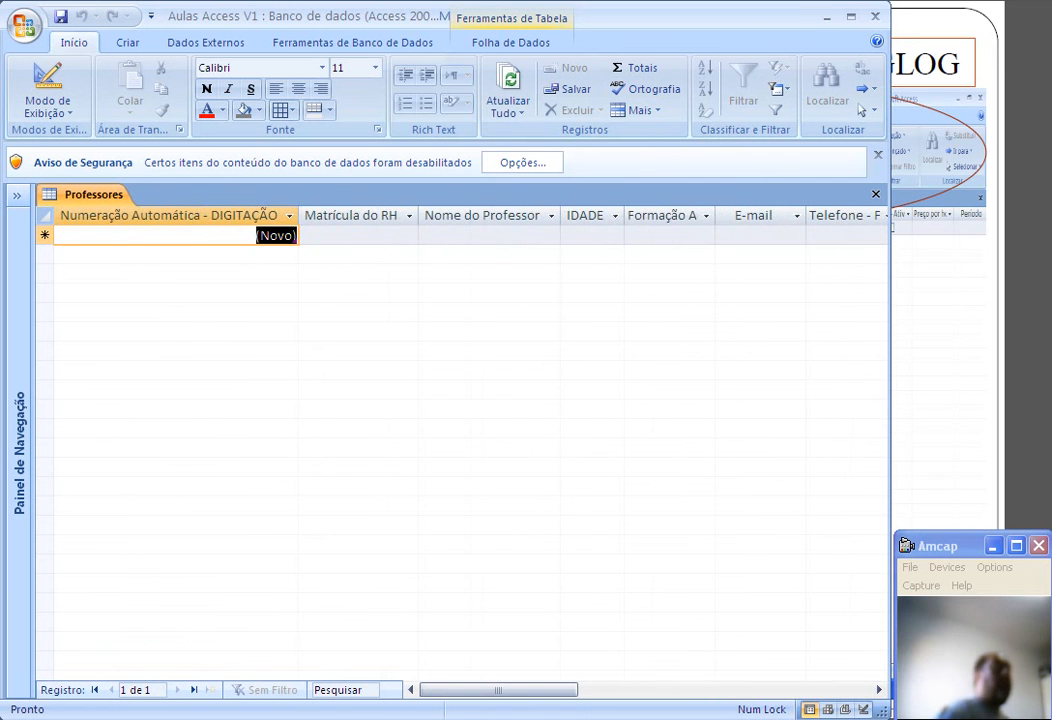
{"action": "key", "text": "Right"}
{"action": "key", "text": "Right"}
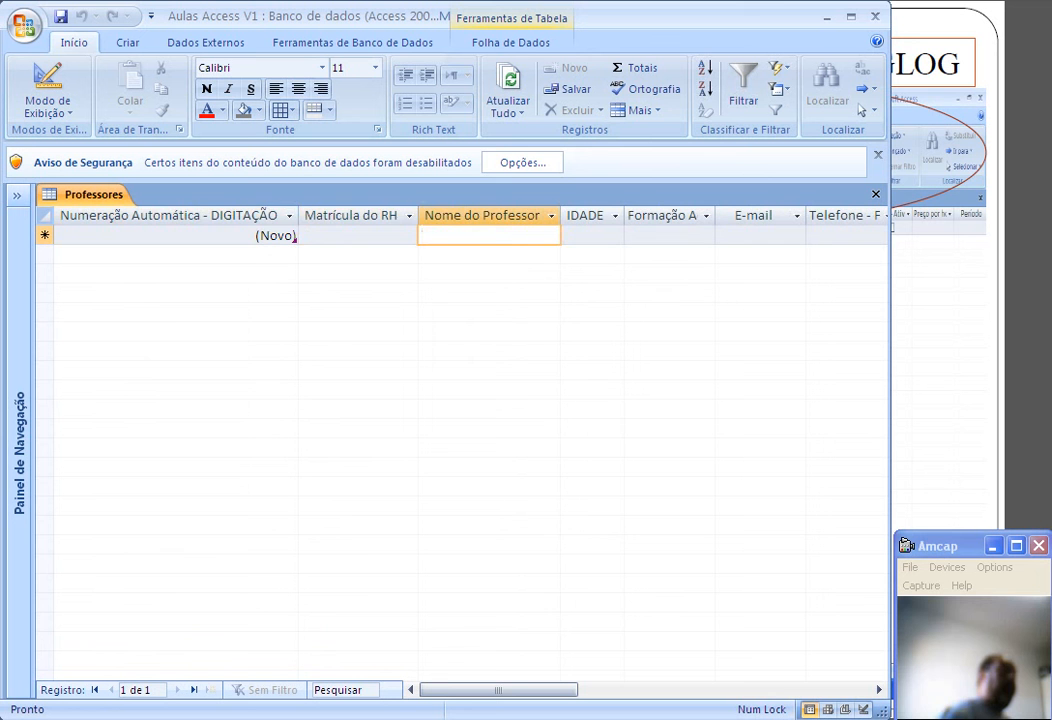
Look through the new record's fields from Numeração Automática - DIGITAÇÃO to Período.
{"action": "key", "text": "Left"}
{"action": "key", "text": "Left"}
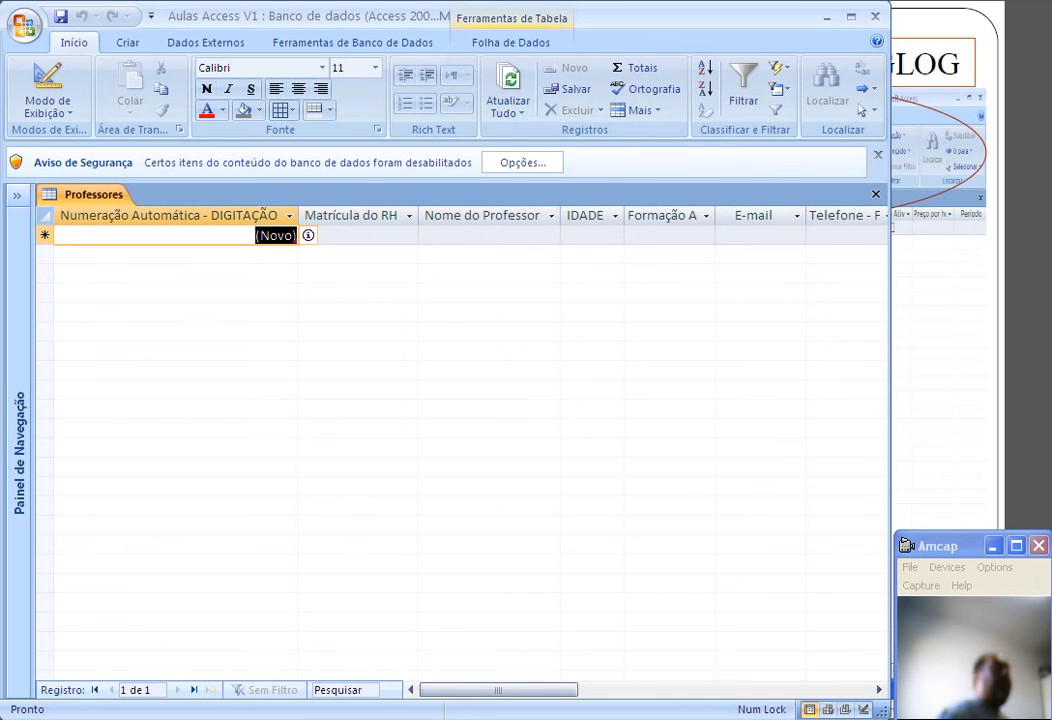
{"action": "key", "text": "Right"}
{"action": "key", "text": "Right"}
{"action": "key", "text": "Right"}
{"action": "key", "text": "Right"}
{"action": "key", "text": "Right"}
{"action": "key", "text": "Right"}
{"action": "key", "text": "Right"}
{"action": "key", "text": "Right"}
{"action": "key", "text": "Right"}
{"action": "key", "text": "Right"}
{"action": "key", "text": "Right"}
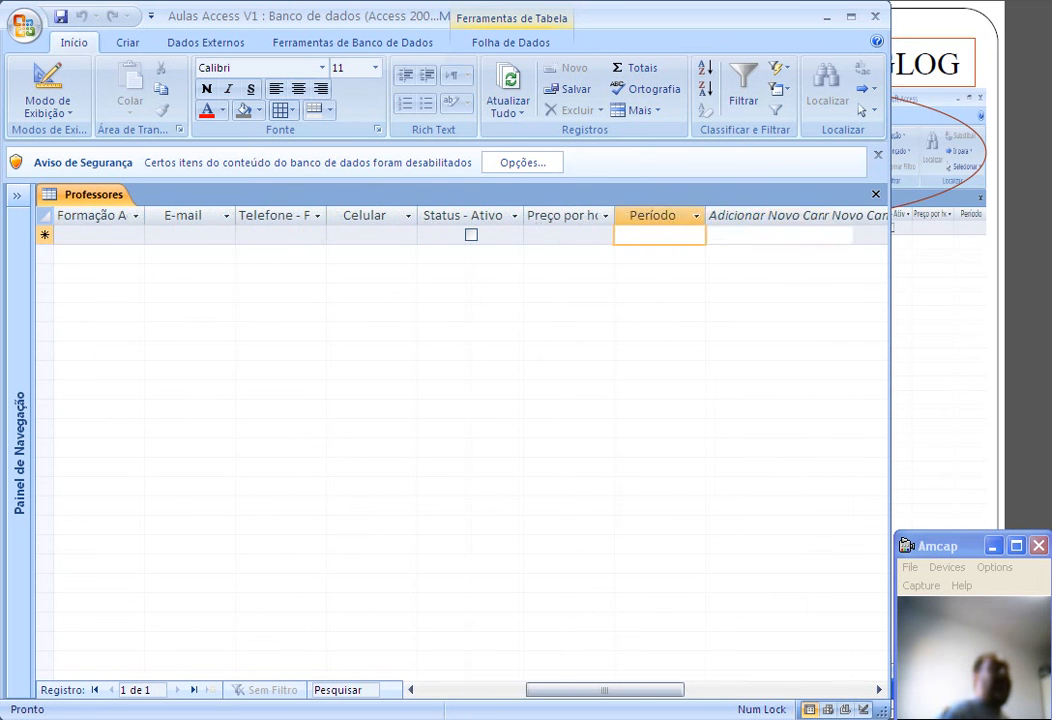
Go back through the new record from Período to the Numeração Automática - DIGITAÇÃO cell.
{"action": "key", "text": "Left"}
{"action": "key", "text": "Left"}
{"action": "key", "text": "Left"}
{"action": "key", "text": "Left"}
{"action": "key", "text": "Left"}
{"action": "key", "text": "Left"}
{"action": "key", "text": "Left"}
{"action": "key", "text": "Left"}
{"action": "key", "text": "Left"}
{"action": "key", "text": "Left"}
{"action": "key", "text": "Left"}
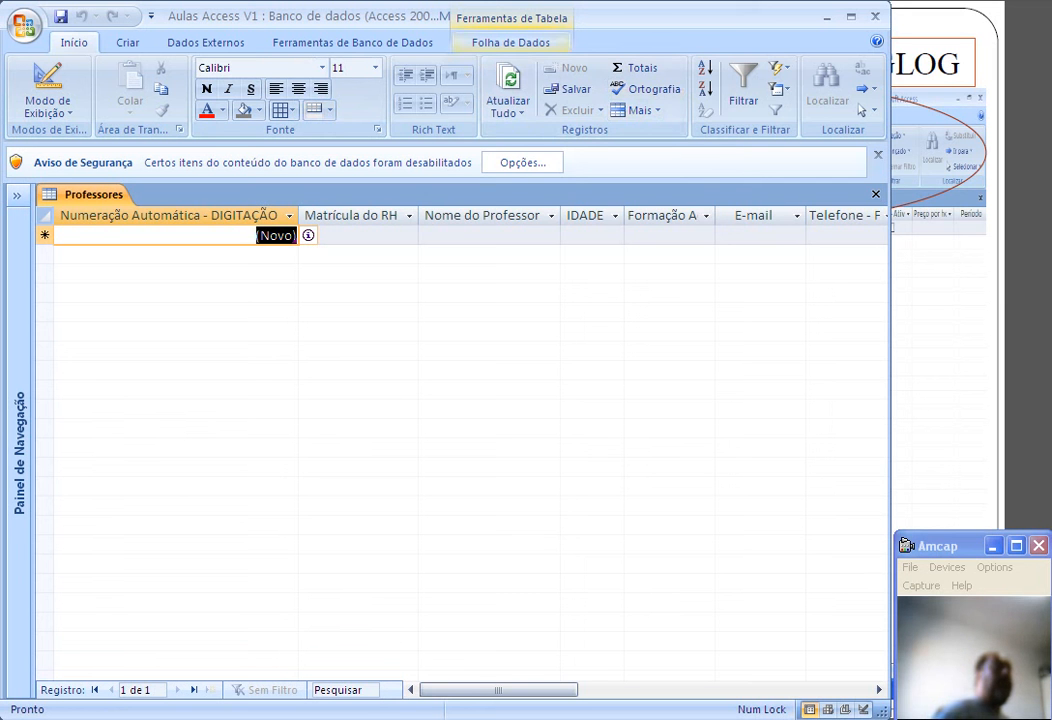
Examine the data types offered for Numeração Automática - DIGITAÇÃO and the type and formatting settings of Nome do Professor and IDADE.
{"action": "left_click", "coordinate": [511, 42]}
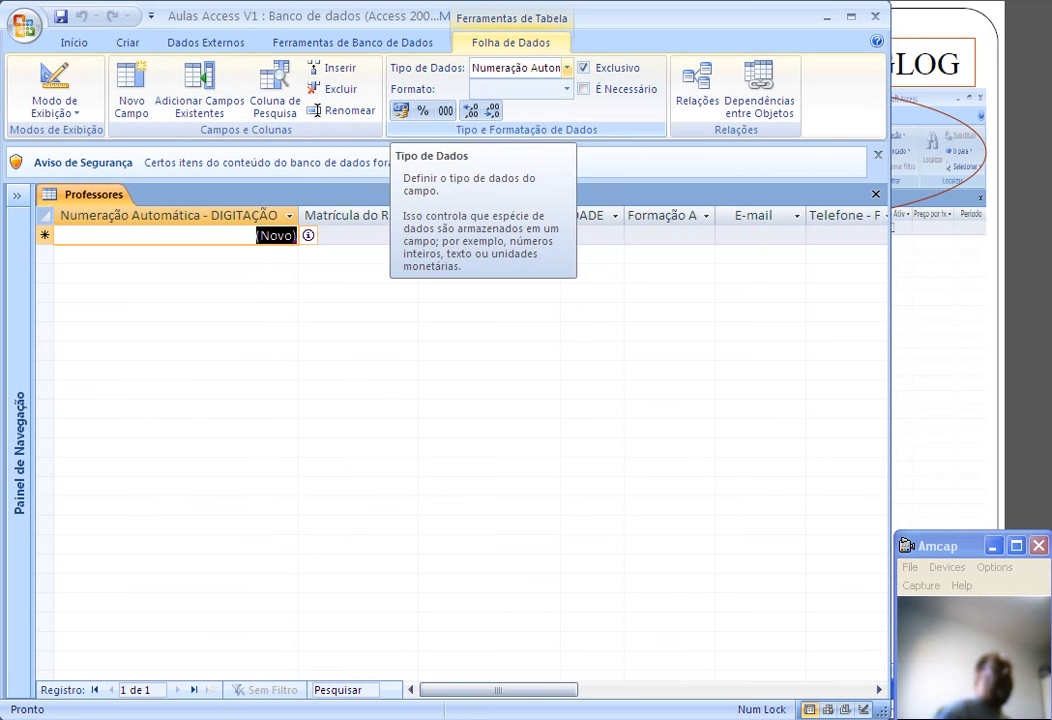
{"action": "left_click", "coordinate": [566, 67]}
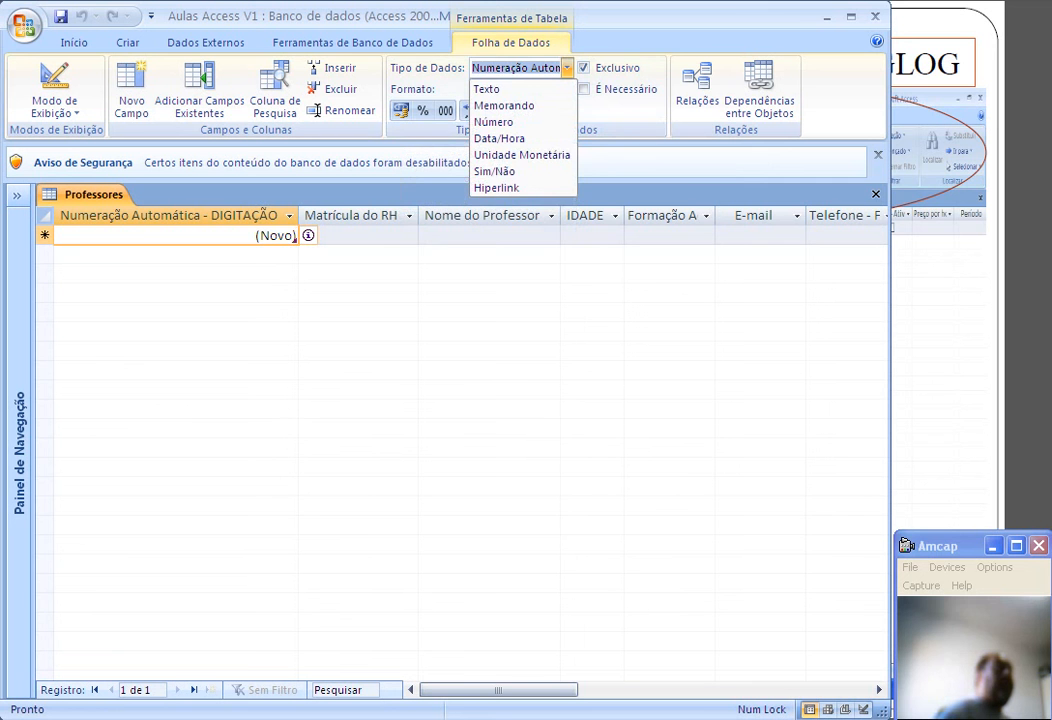
{"action": "key", "text": "Escape"}
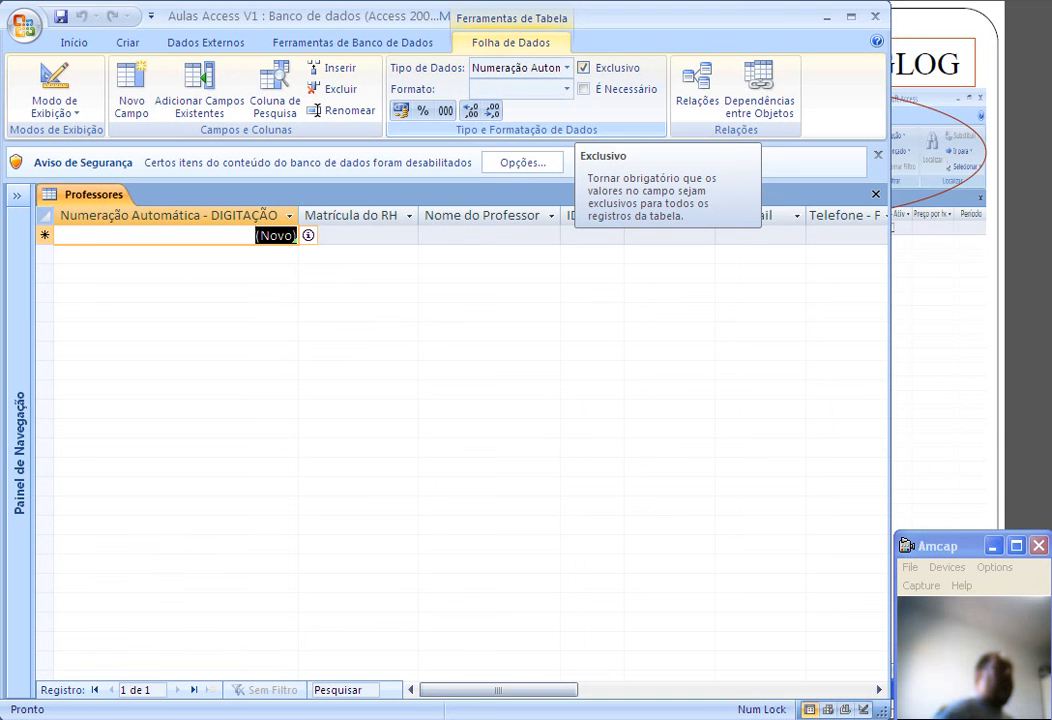
{"action": "left_click", "coordinate": [488, 235]}
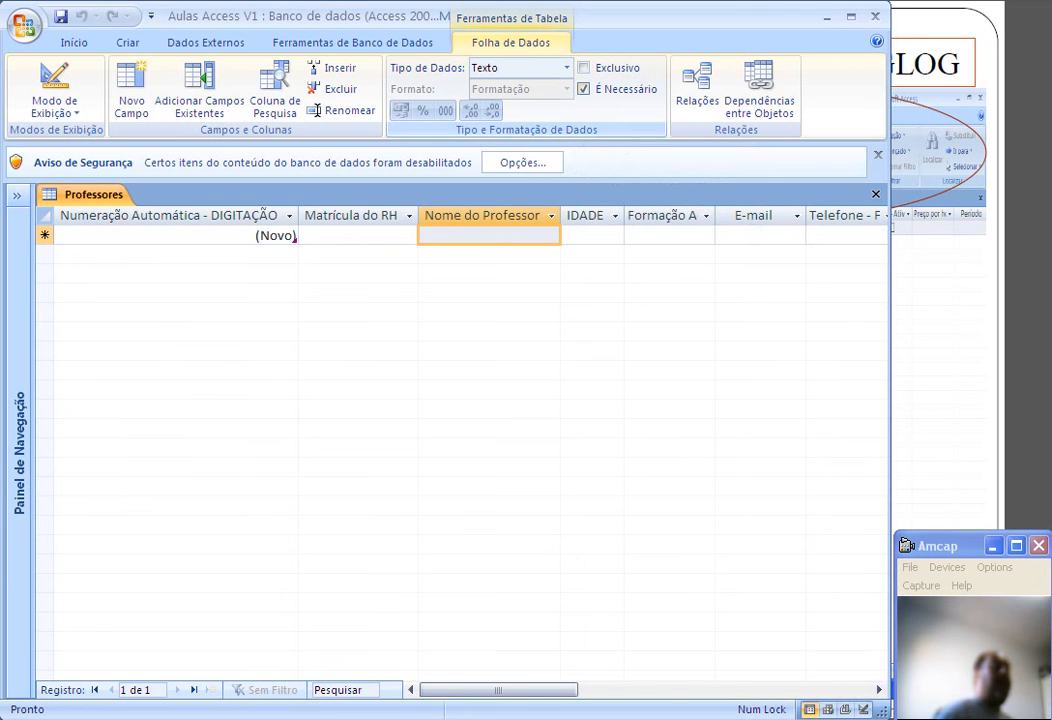
{"action": "key", "text": "Tab"}
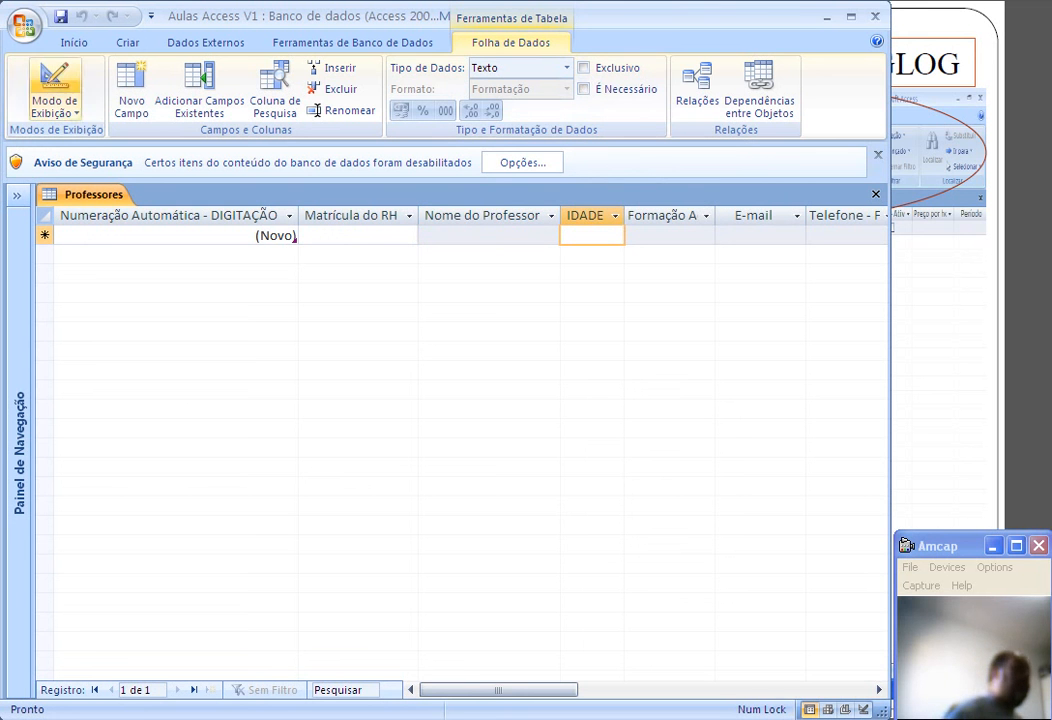
{"action": "left_click", "coordinate": [74, 42]}
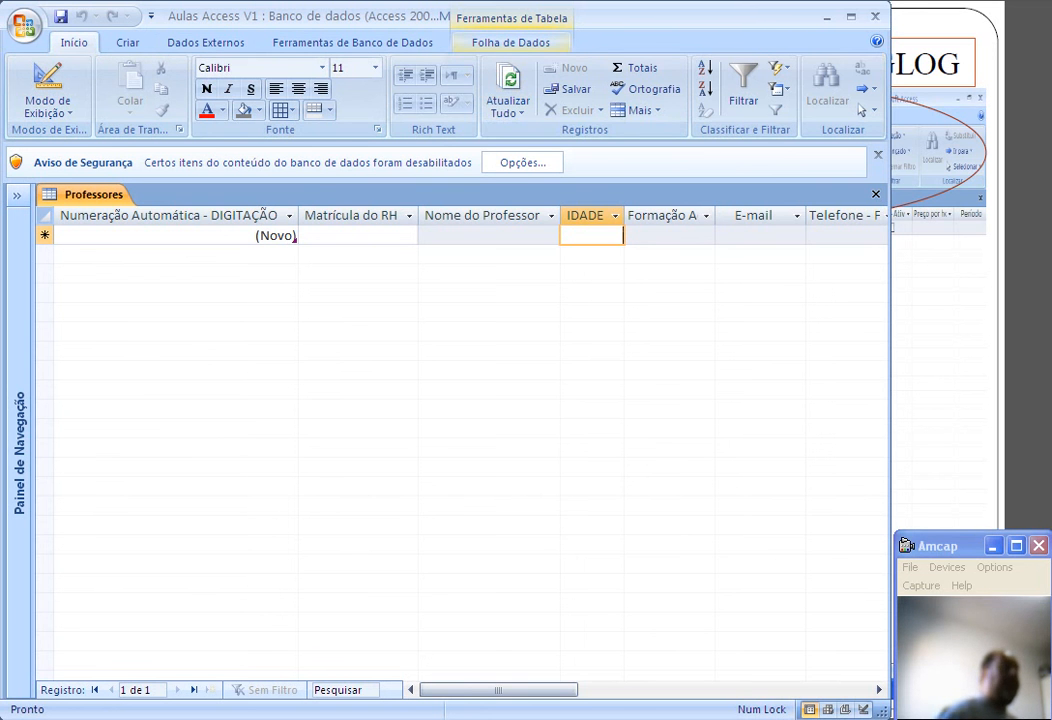
{"action": "left_click", "coordinate": [510, 42]}
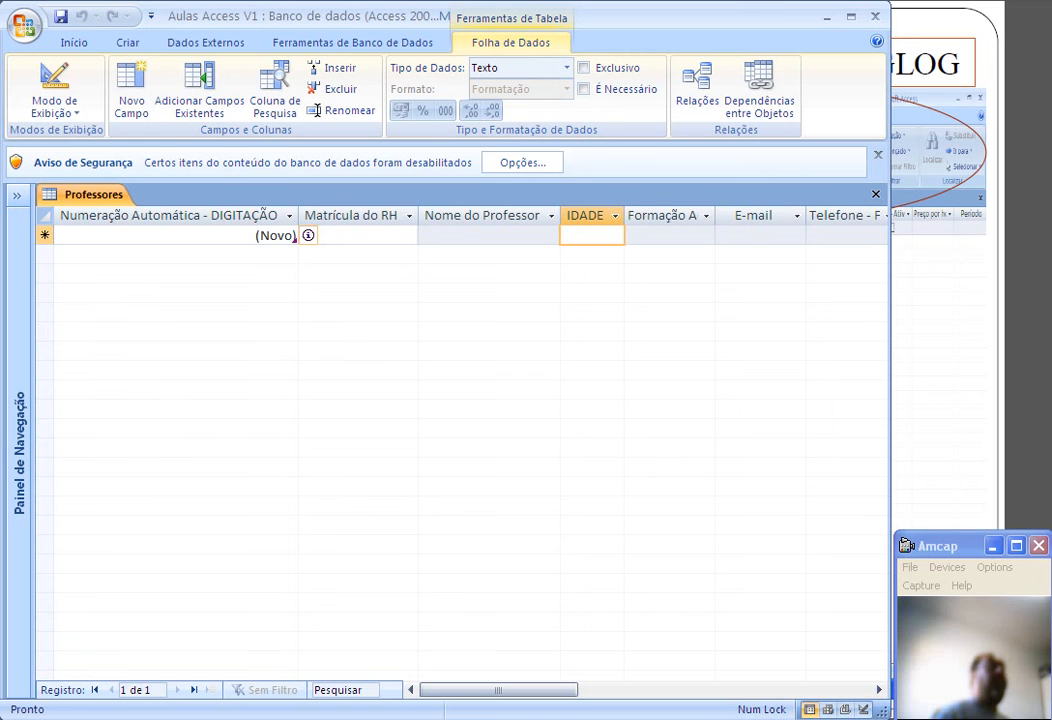
Show the Professores table in Design view and review its fields' data types from Registro do professor to Período.
{"action": "left_click", "coordinate": [54, 106]}
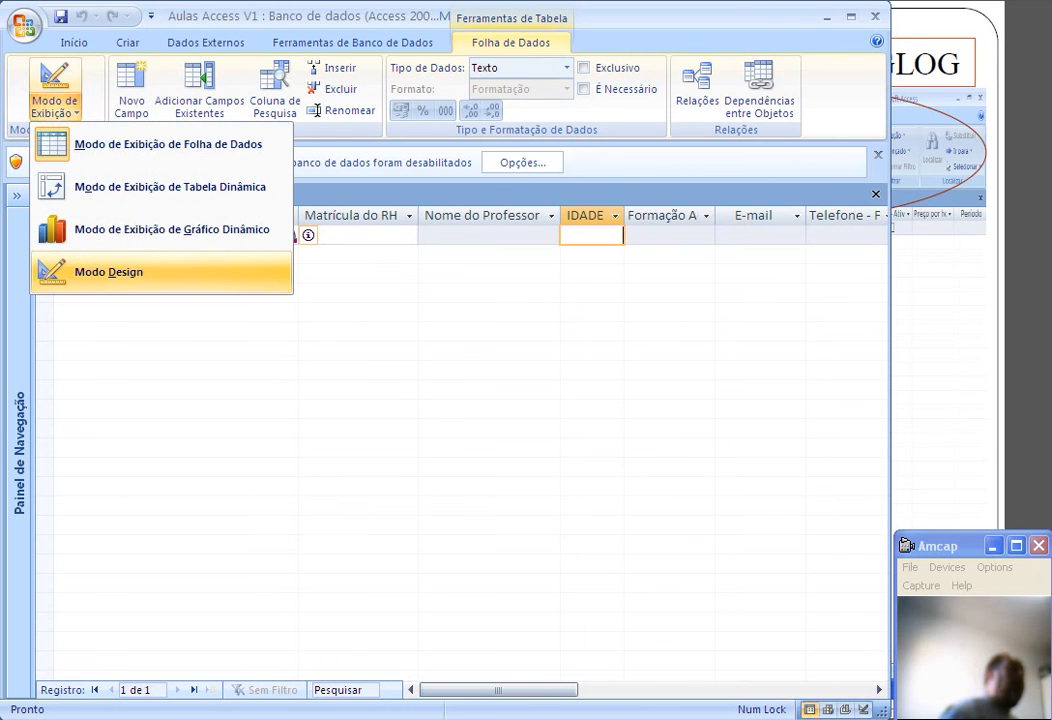
{"action": "left_click", "coordinate": [109, 272]}
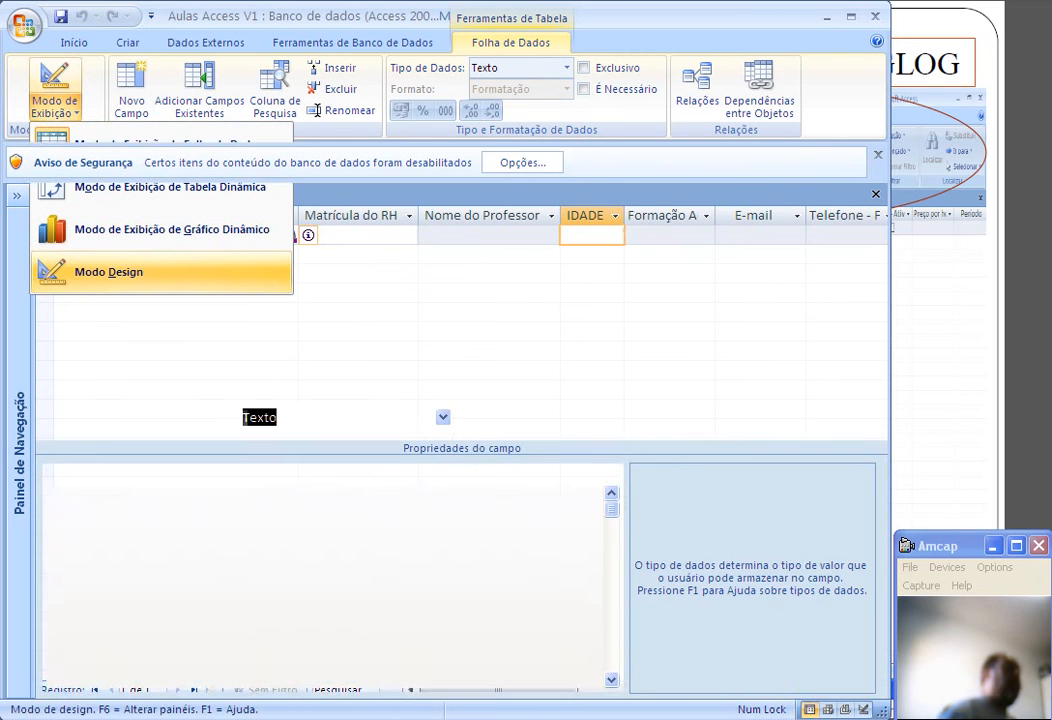
{"action": "left_click", "coordinate": [180, 252]}
{"action": "left_click", "coordinate": [183, 289]}
{"action": "left_click", "coordinate": [178, 344]}
{"action": "left_click", "coordinate": [172, 381]}
{"action": "left_click", "coordinate": [190, 399]}
{"action": "left_click", "coordinate": [400, 234]}
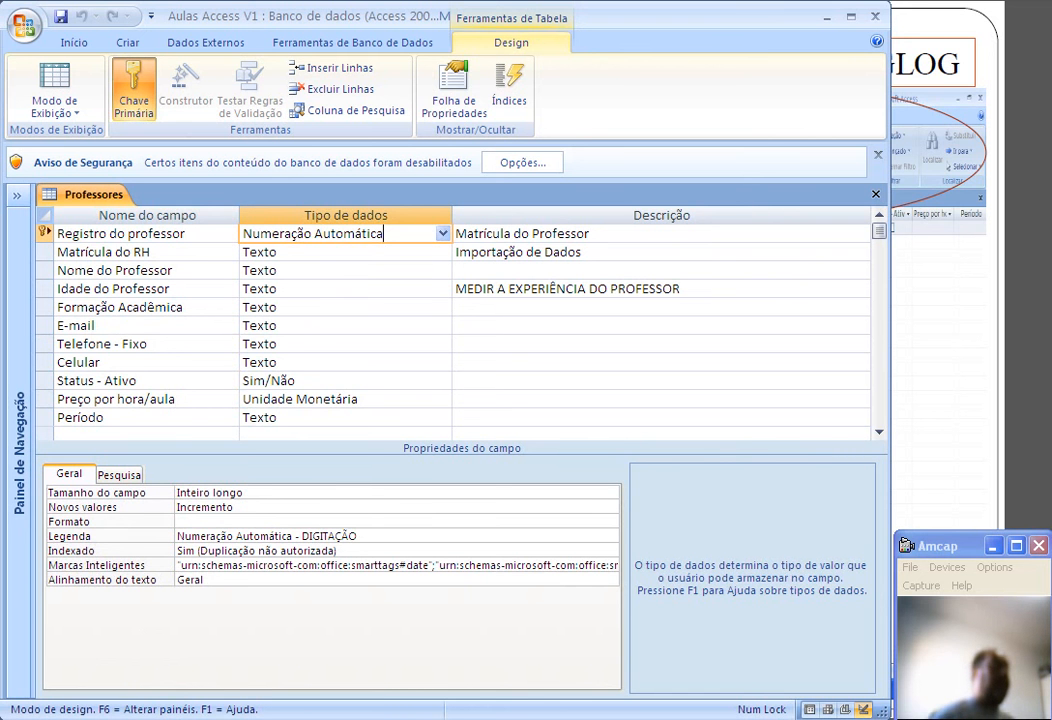
{"action": "left_click", "coordinate": [320, 381]}
{"action": "left_click", "coordinate": [320, 418]}
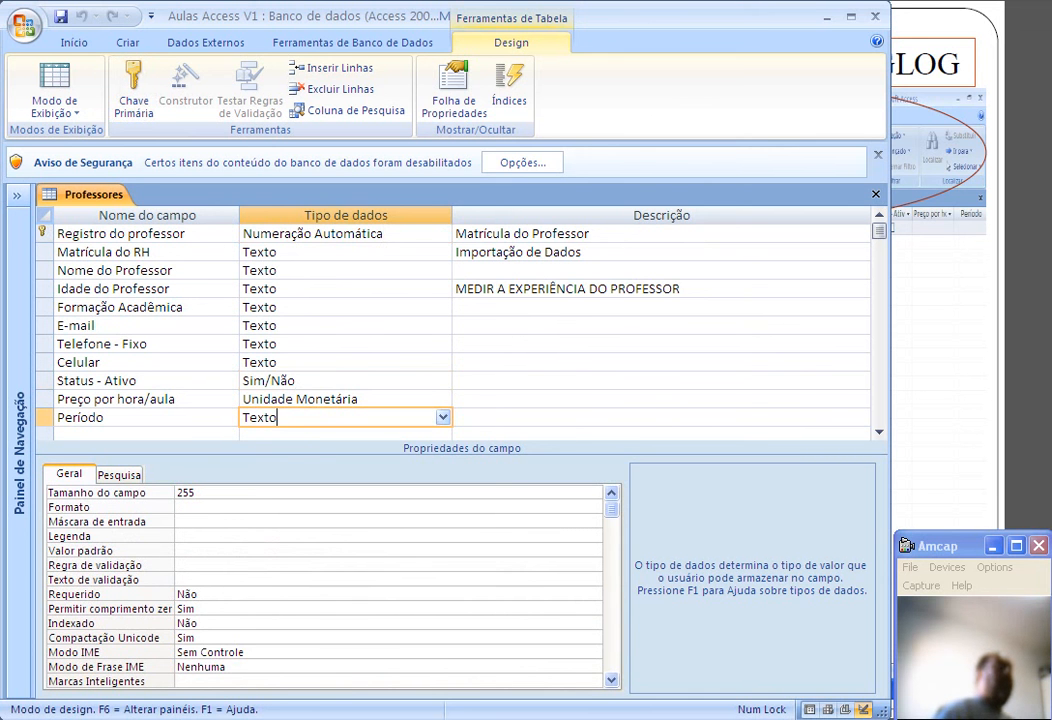
{"action": "left_click", "coordinate": [443, 418]}
{"action": "key", "text": "Return"}
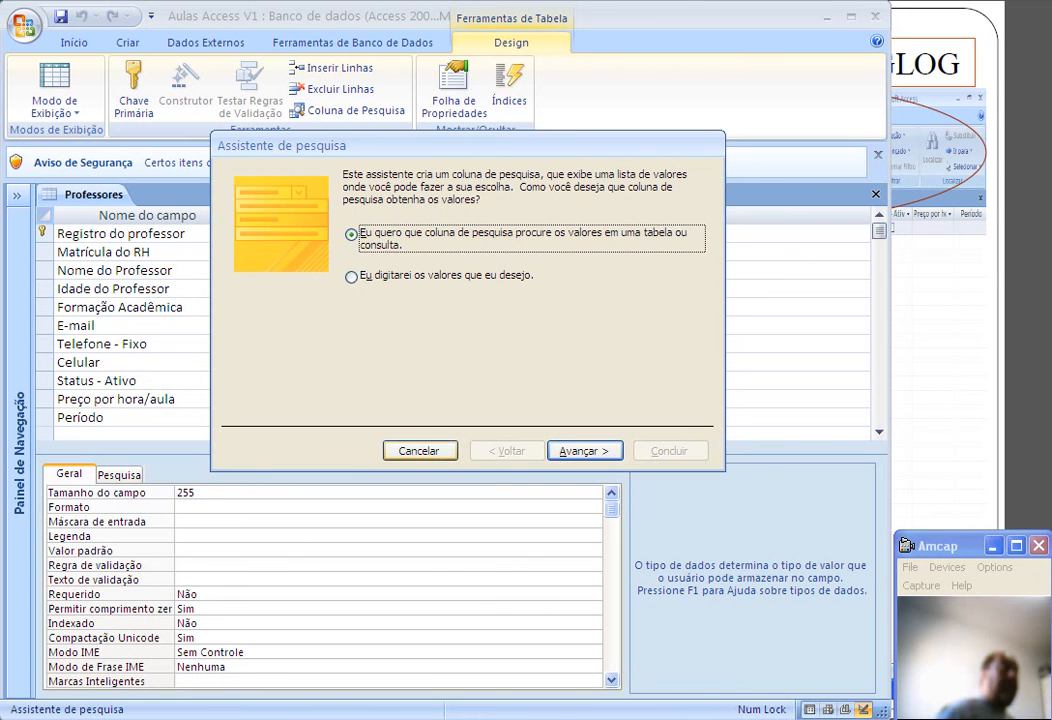
{"action": "left_click", "coordinate": [419, 451]}
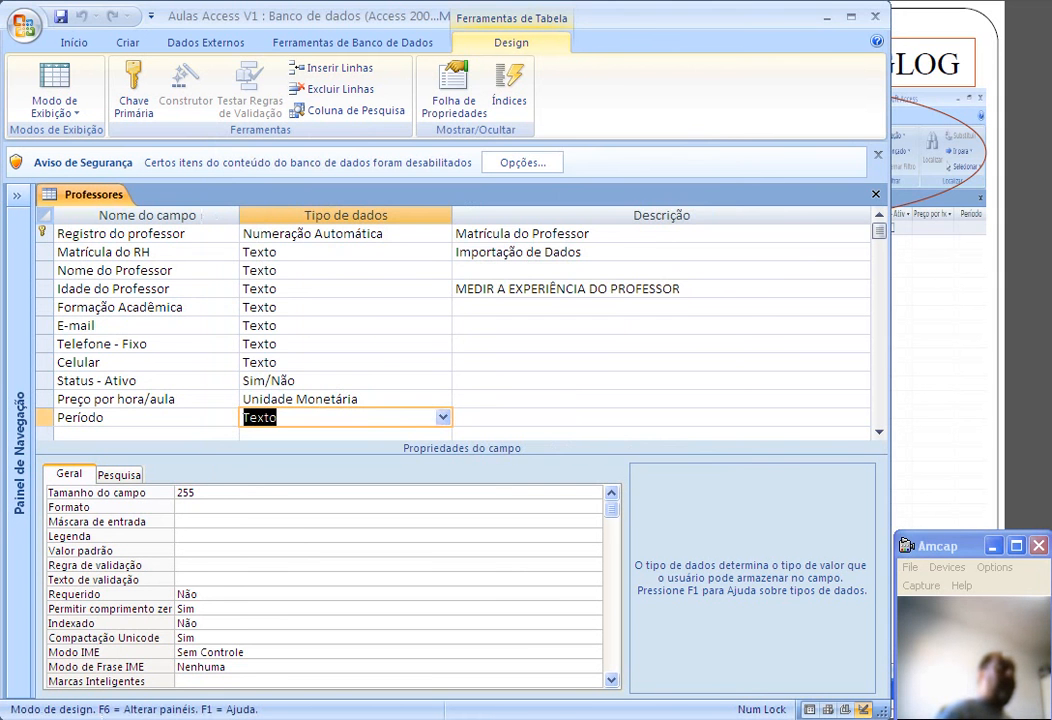
{"action": "left_click", "coordinate": [545, 418]}
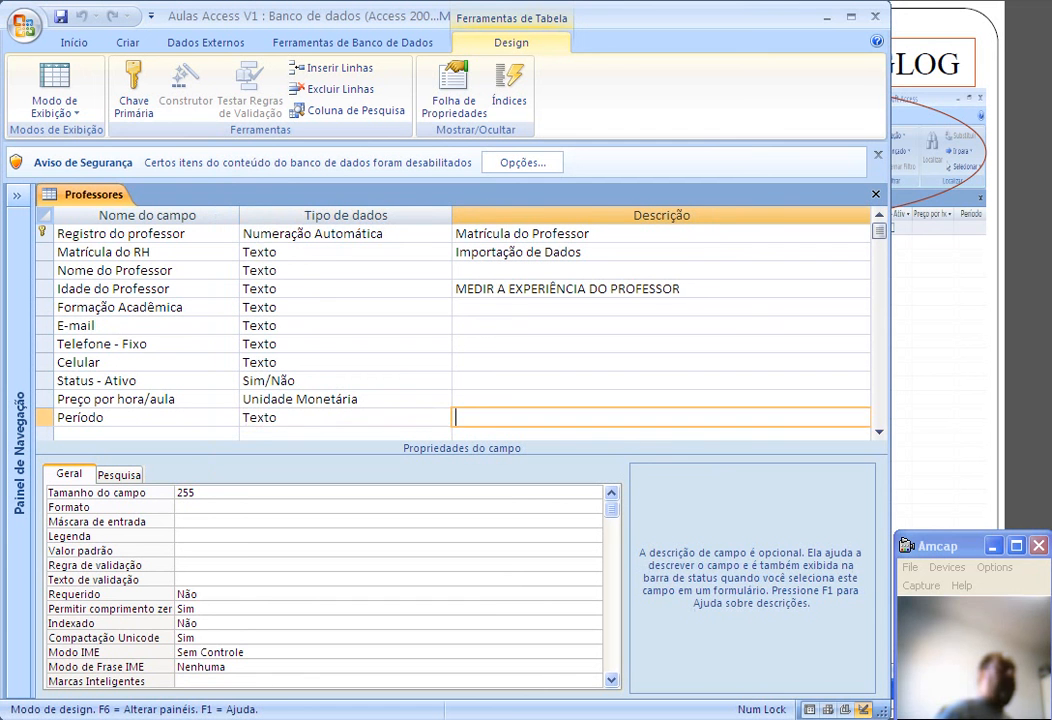
Return the Professores table to Datasheet view, saving the table.
{"action": "left_click", "coordinate": [54, 106]}
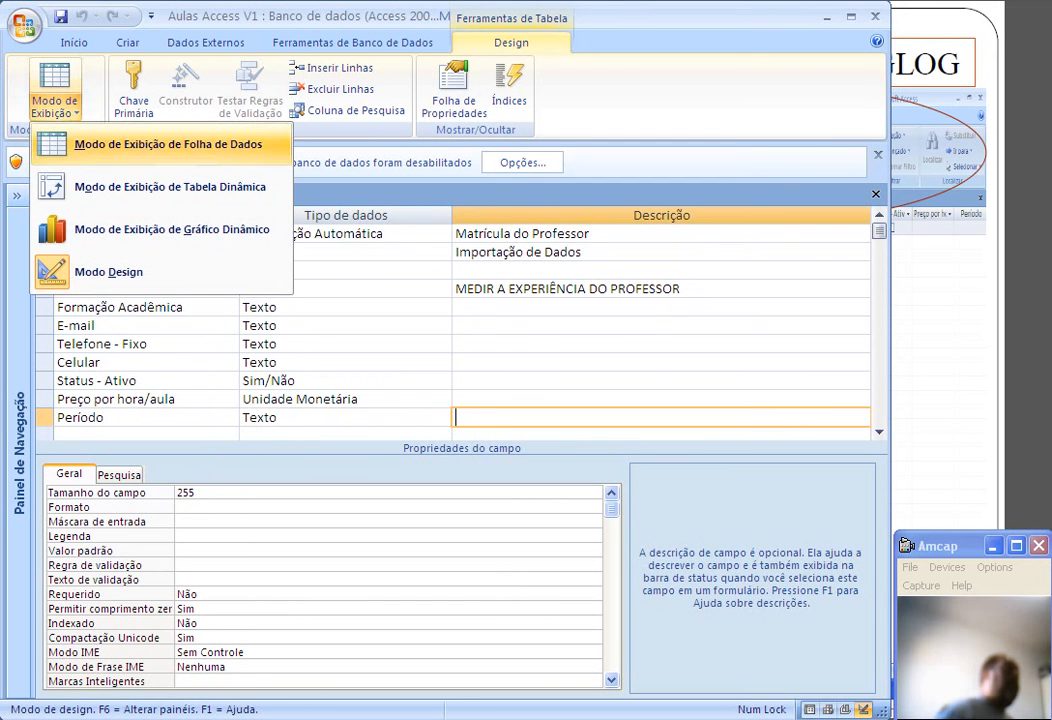
{"action": "left_click", "coordinate": [168, 144]}
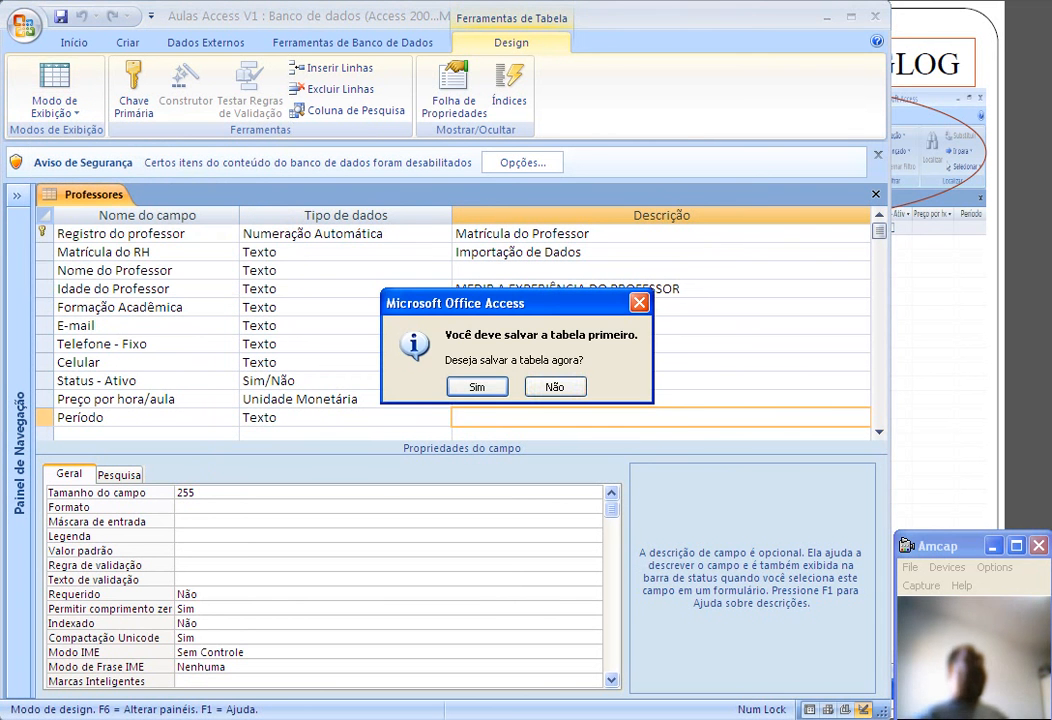
{"action": "left_click", "coordinate": [477, 387]}
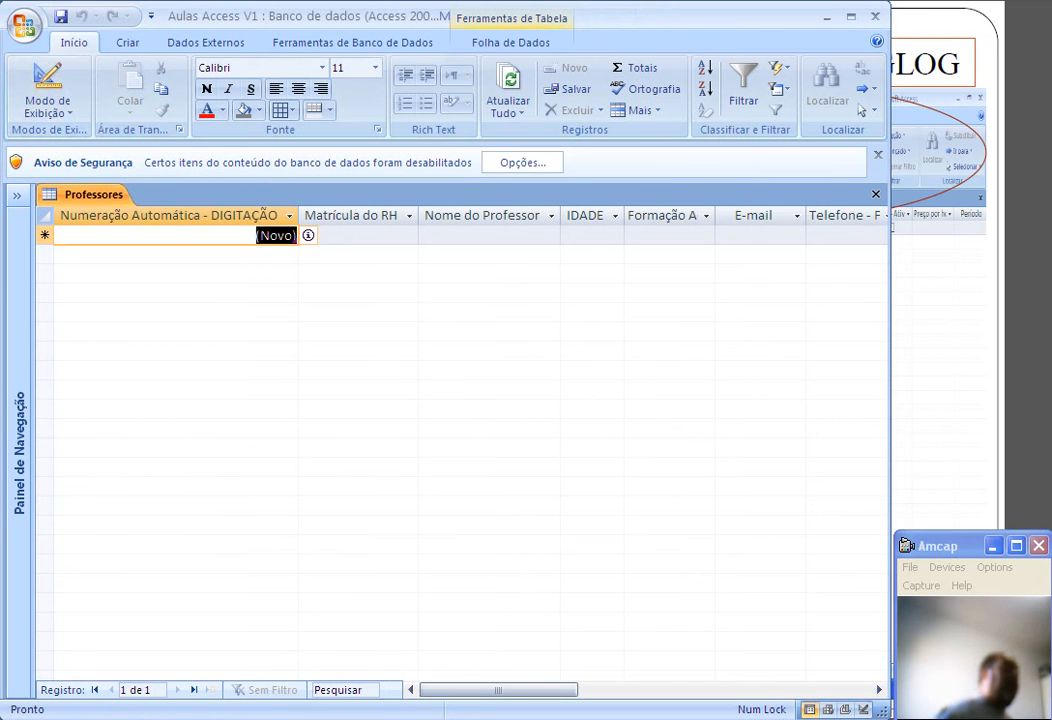
{"action": "left_click", "coordinate": [47, 107]}
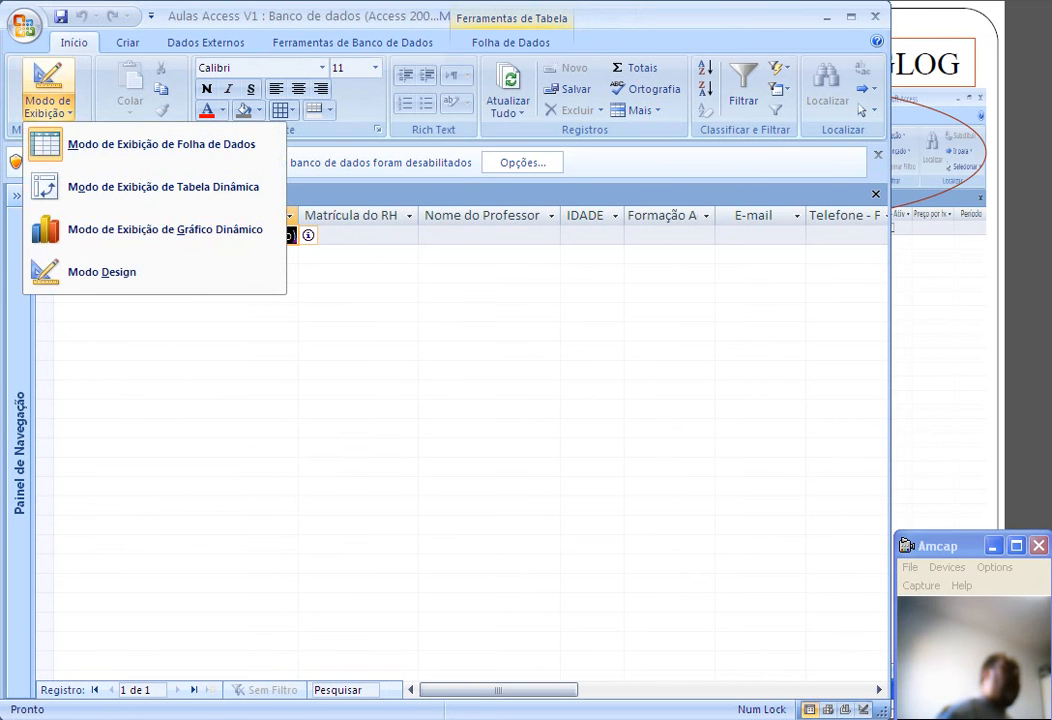
{"action": "left_click", "coordinate": [140, 144]}
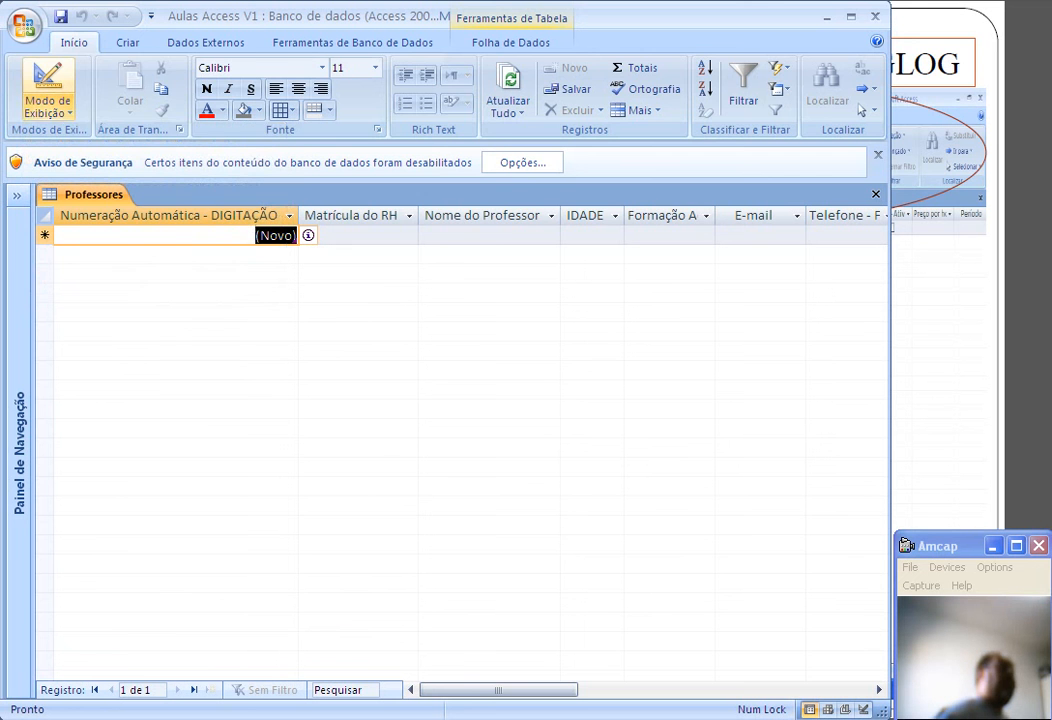
{"action": "left_click", "coordinate": [511, 42]}
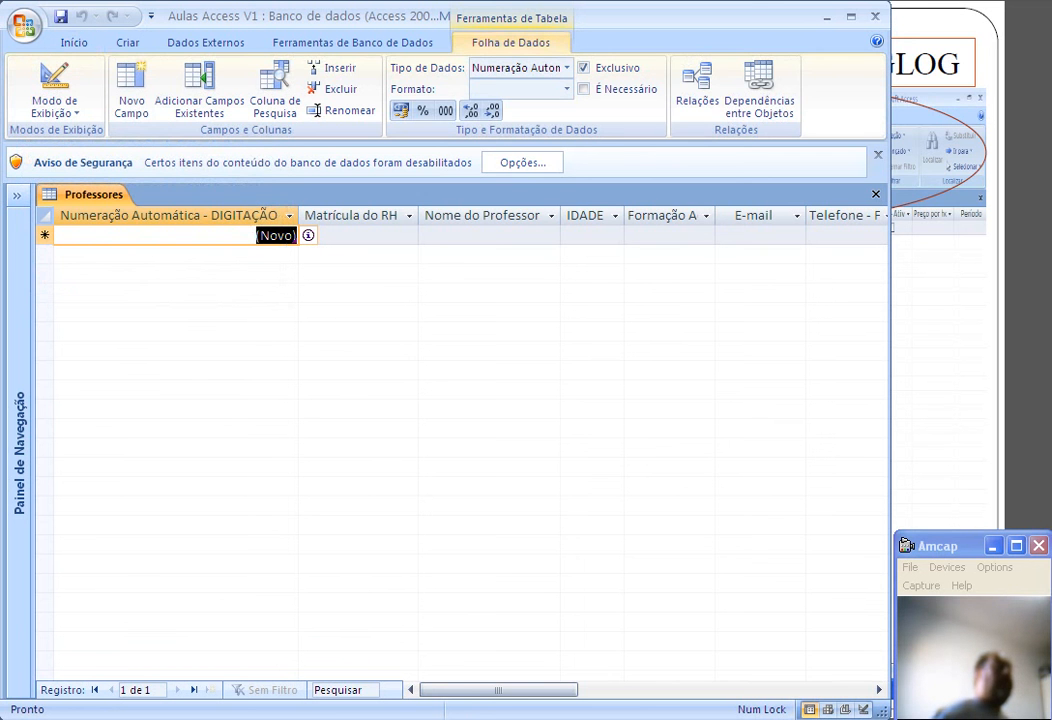
{"action": "left_click", "coordinate": [74, 42]}
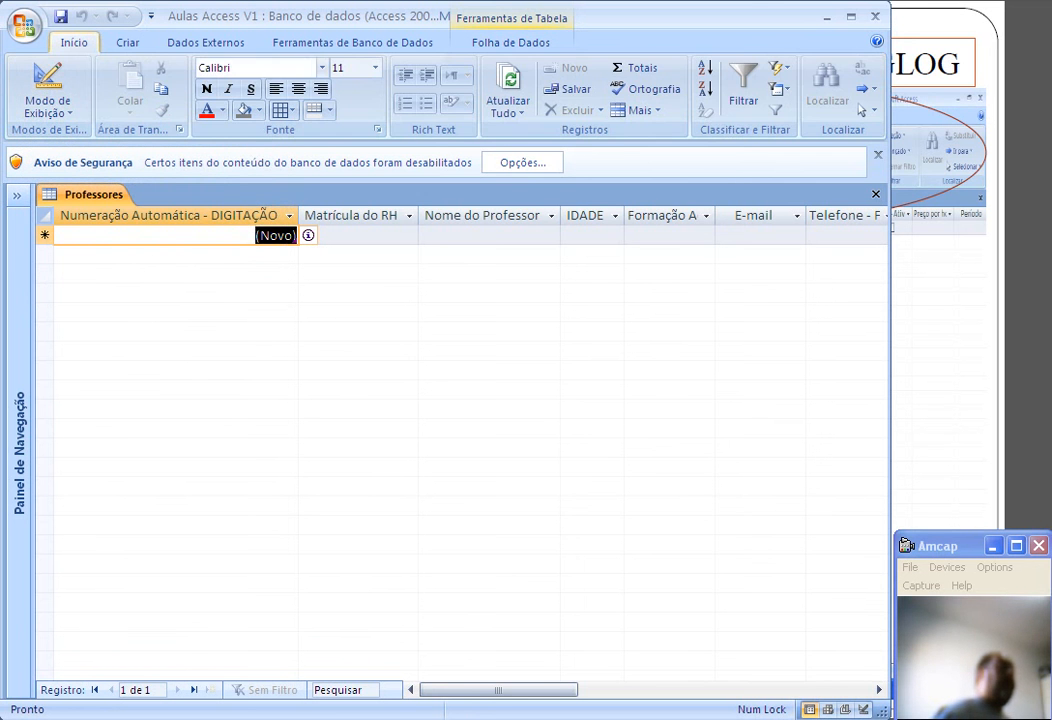
{"action": "left_click", "coordinate": [511, 42]}
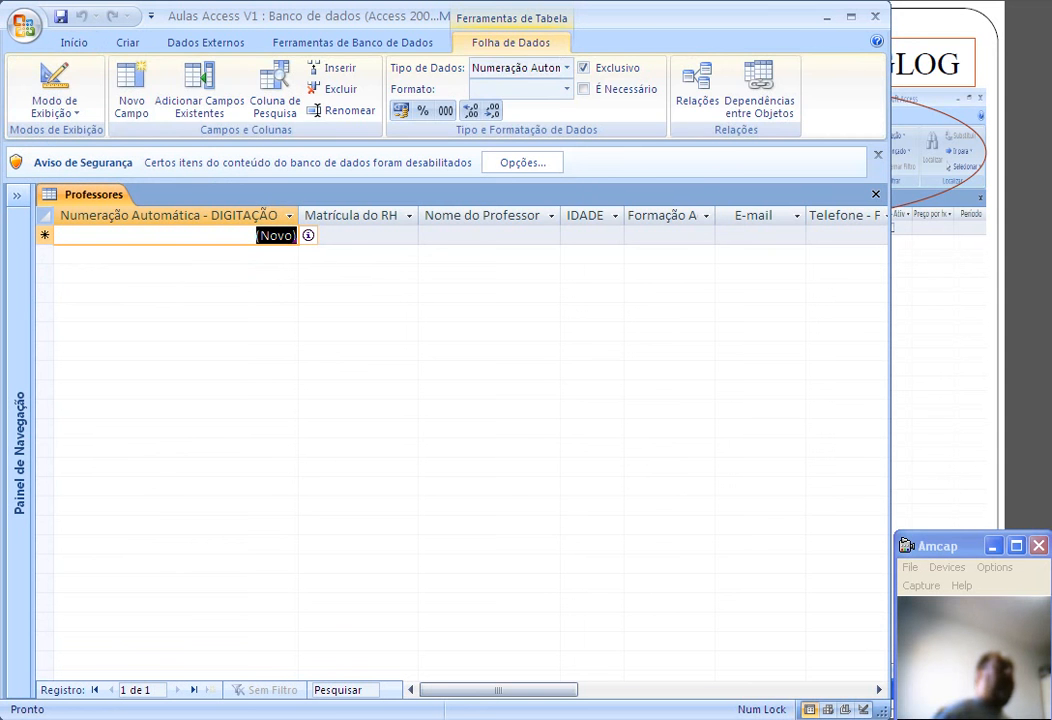
{"action": "left_click", "coordinate": [74, 42]}
{"action": "left_click", "coordinate": [511, 42]}
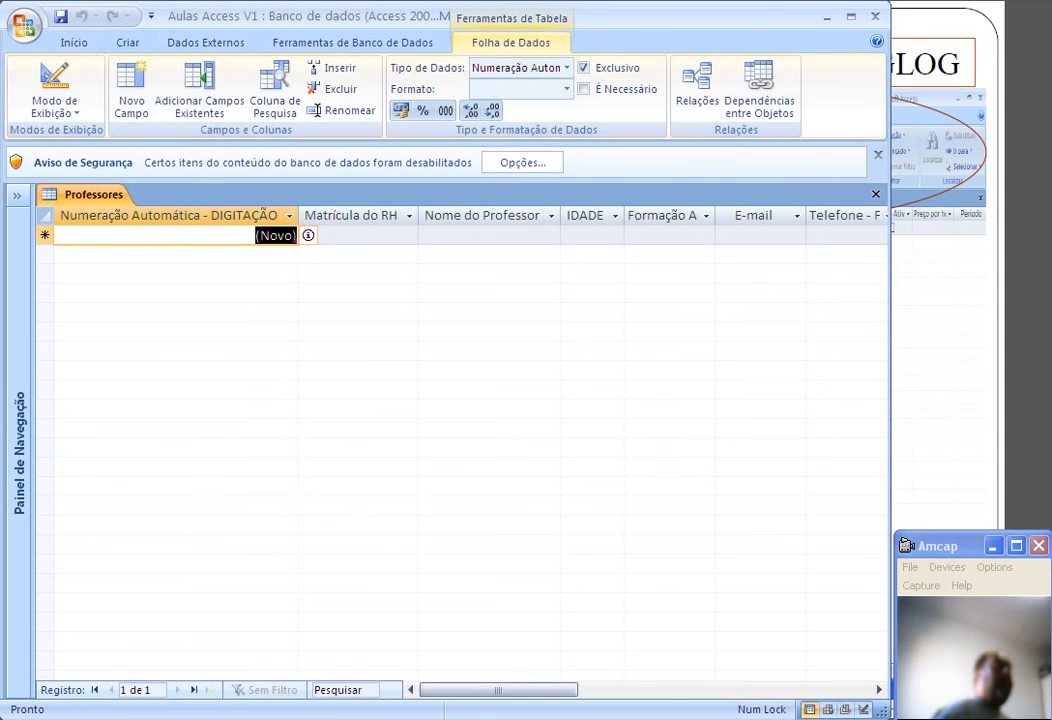
{"action": "left_click", "coordinate": [127, 42]}
{"action": "left_click", "coordinate": [74, 42]}
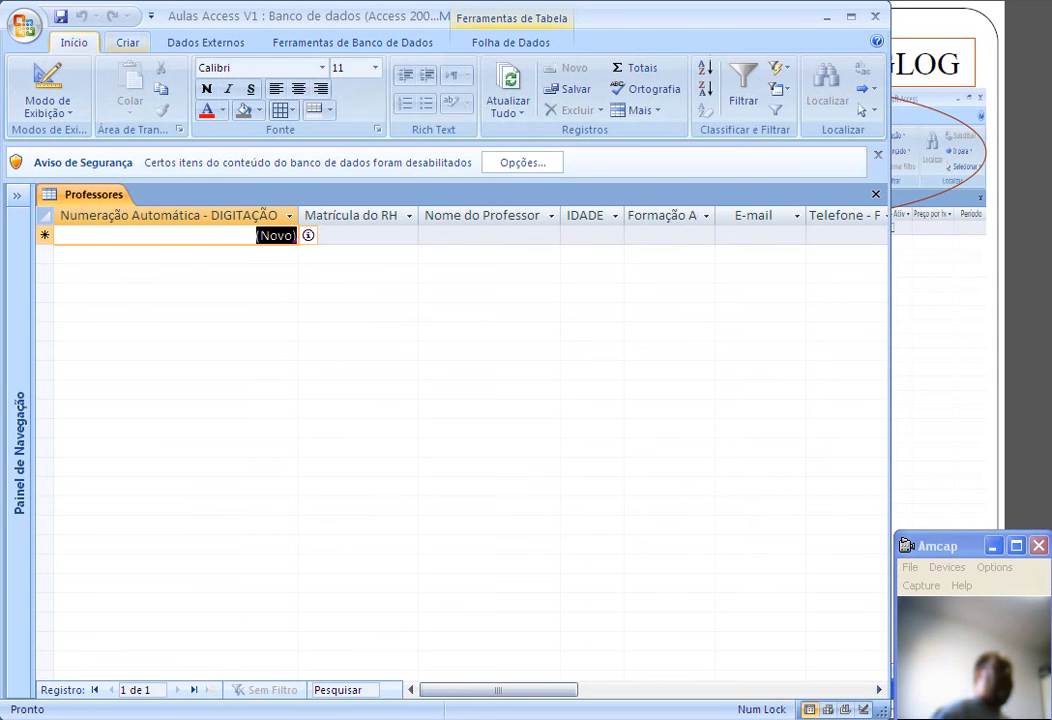